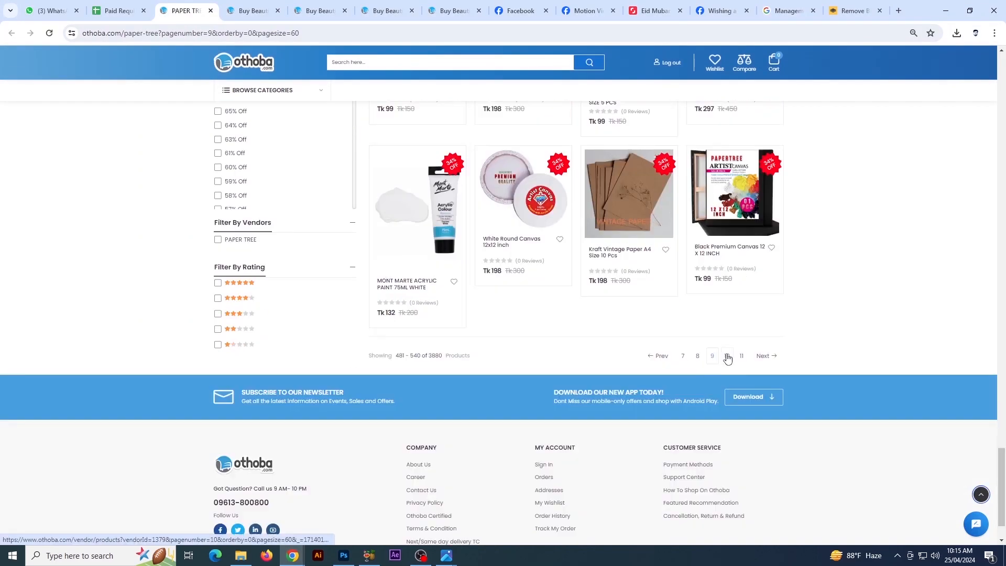
Rearrange the products with the brush pack above the calculator, watercolour box beside it, blue folder in the centre and screwdriver behind the purple bottle
click(727, 356)
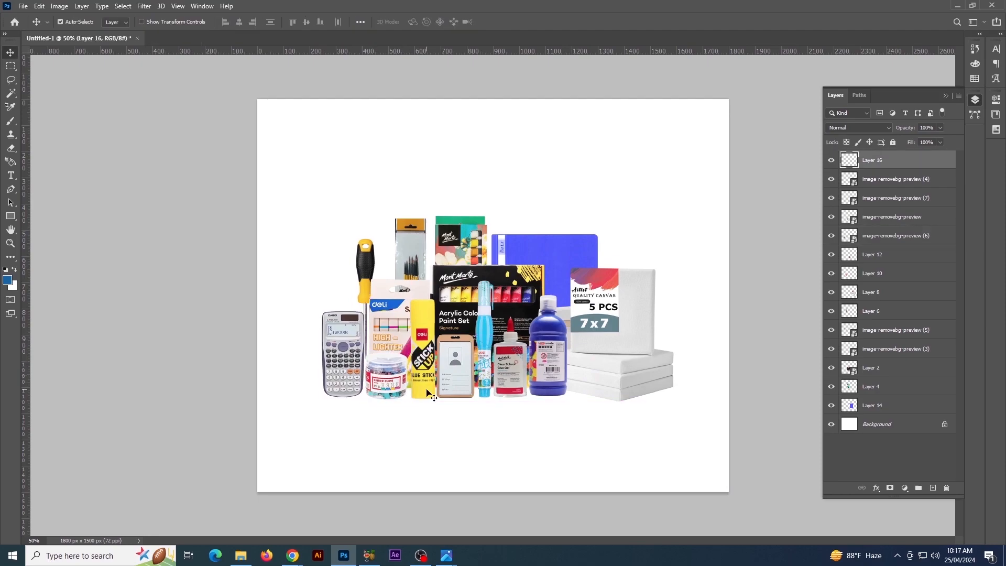
drag(343, 362, 356, 361)
mouse_move(365, 267)
mouse_down()
mouse_move(383, 247)
mouse_move(353, 287)
mouse_up()
drag(462, 244, 401, 247)
drag(545, 262, 487, 238)
mouse_move(384, 236)
mouse_down()
mouse_move(582, 325)
mouse_move(555, 249)
mouse_up()
click(488, 239)
drag(356, 351, 355, 355)
Add a horizontal guide along the base of the products and align the front-row items to it
drag(631, 51, 631, 399)
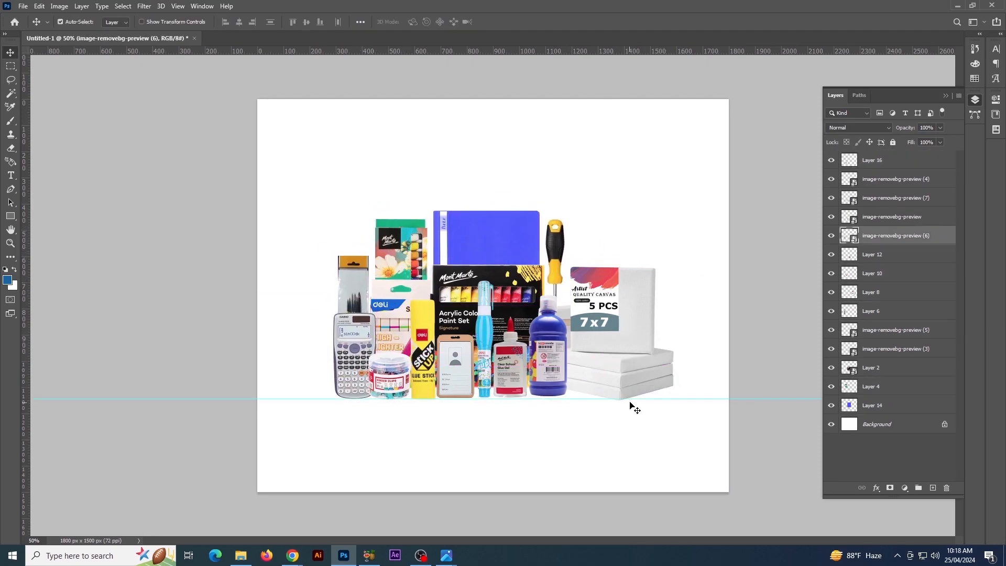
shift+click(423, 341)
shift+click(549, 362)
click(484, 367)
click(511, 364)
click(549, 361)
click(487, 376)
click(391, 380)
click(511, 369)
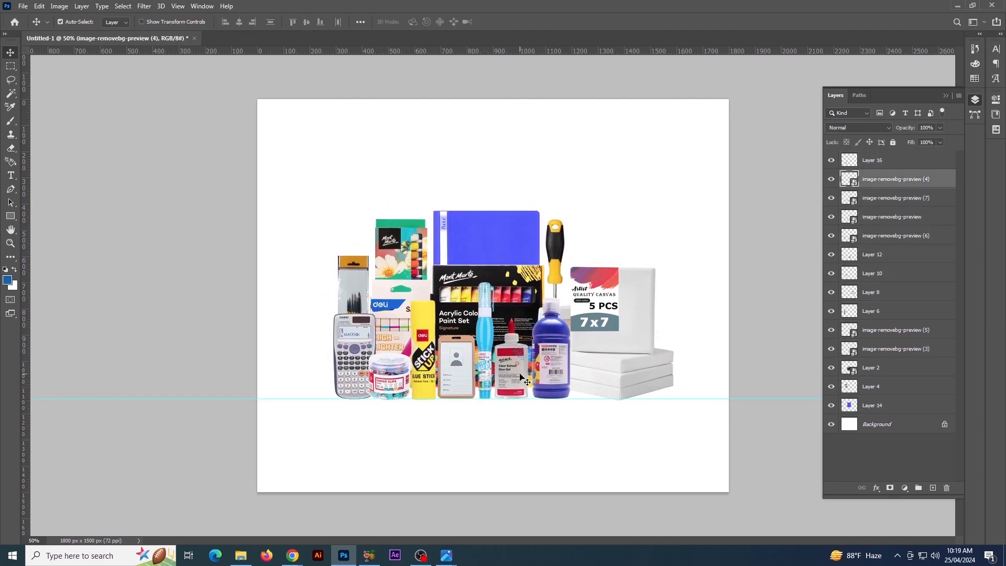
Even out the horizontal spacing between the front-row products, from the calculator to the purple bottle, and hide the guide
click(549, 367)
drag(423, 371, 426, 371)
click(454, 378)
drag(355, 361, 352, 362)
click(445, 387)
click(513, 372)
key(shift+Right)
click(487, 364)
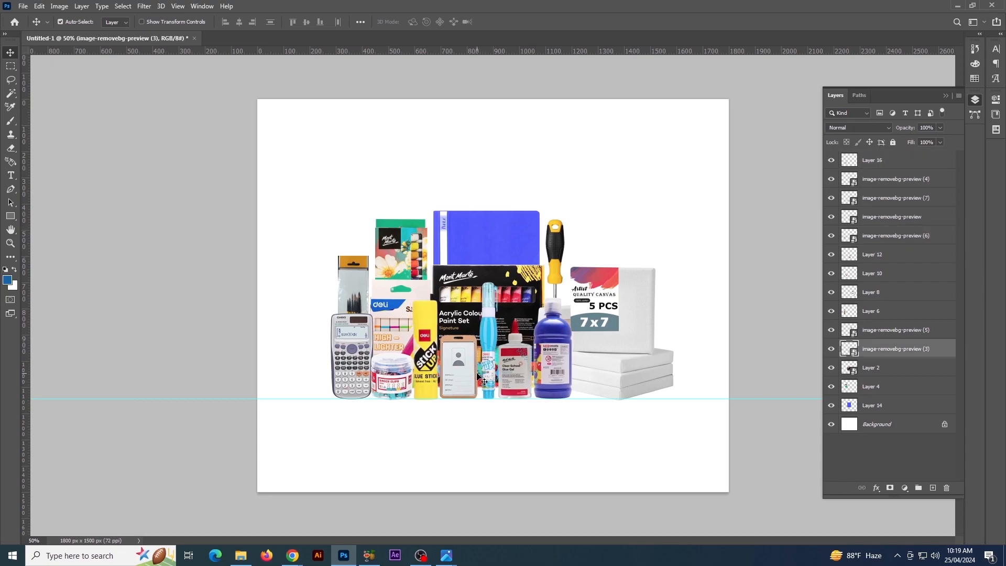
click(459, 374)
click(392, 380)
key(shift+Right)
click(705, 356)
key(ctrl+minus)
key(ctrl+semicolon)
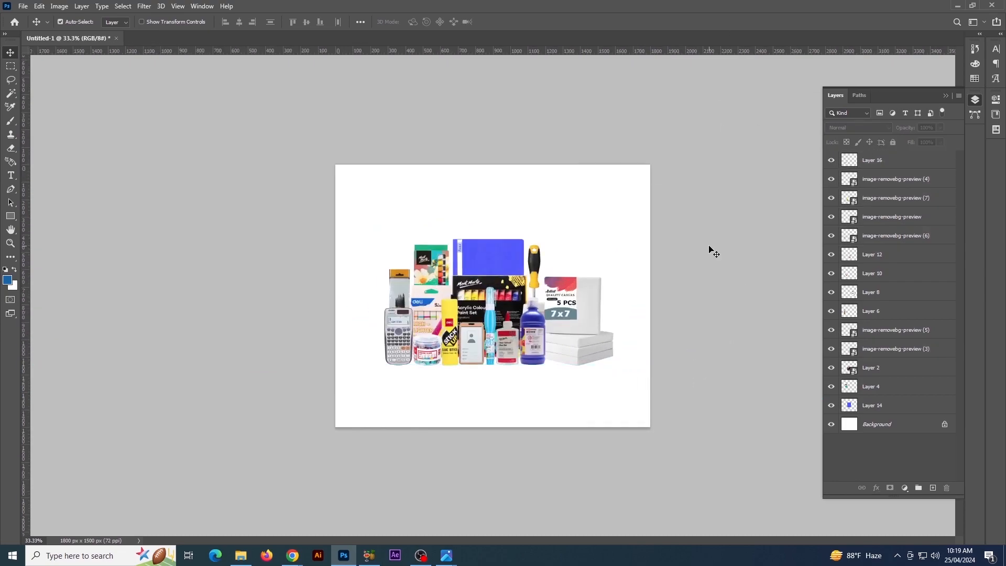
Set the canvas width to 1500 pixels
key(ctrl+plus)
click(59, 5)
click(66, 95)
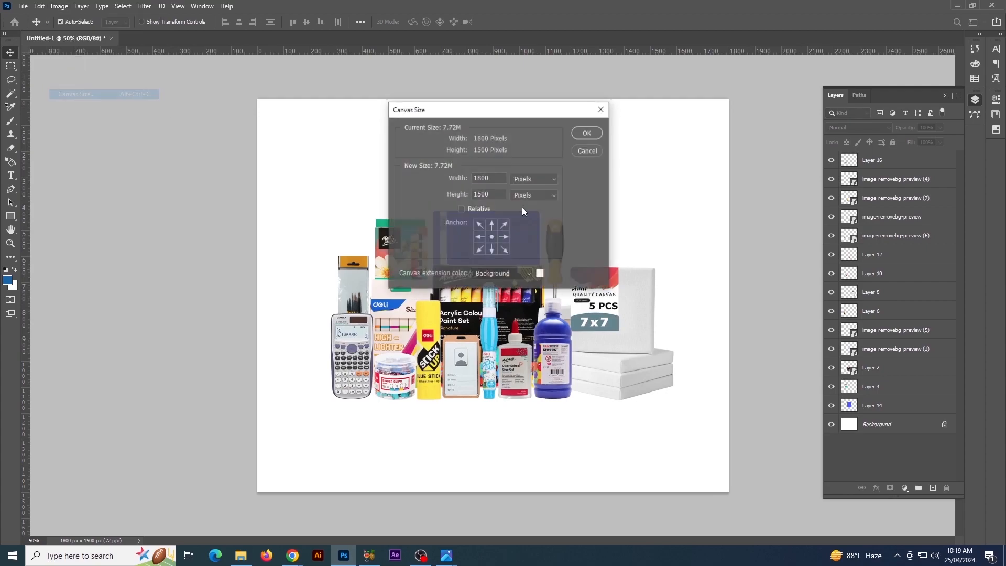
text(1500)
key(Return)
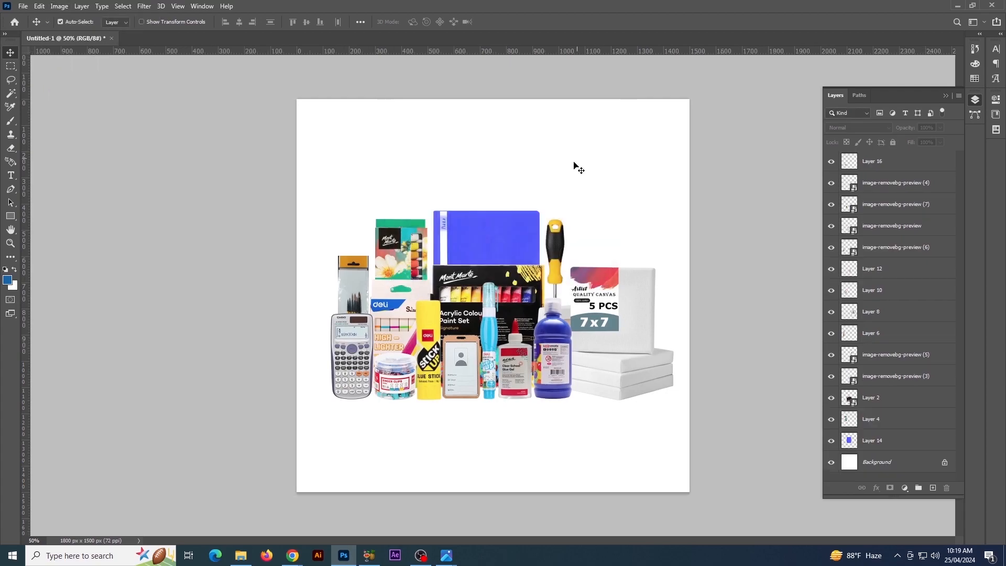
Select all the products on the canvas and group their layers
key(ctrl+minus)
drag(331, 227, 619, 398)
key(ctrl+t)
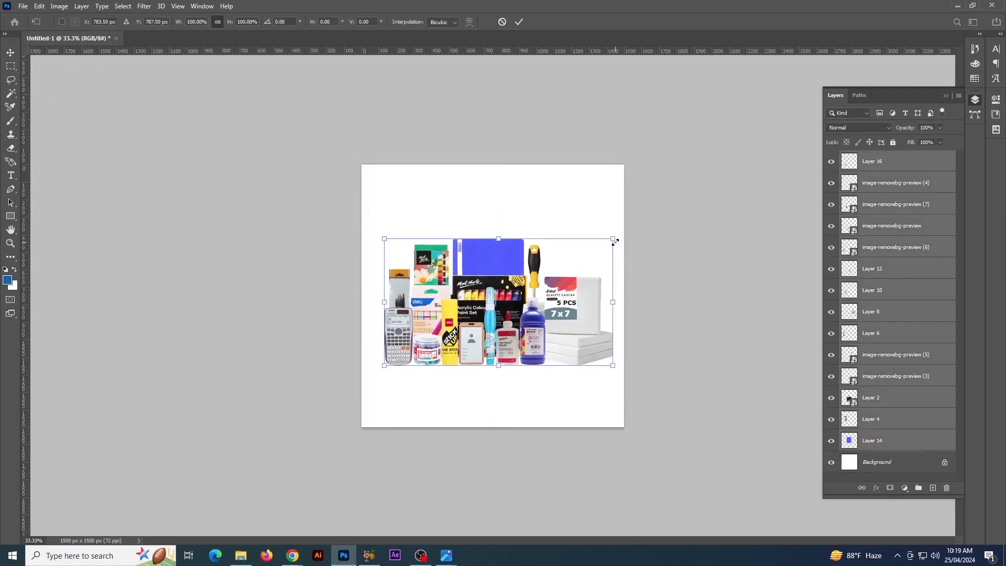
drag(616, 240, 599, 246)
key(Escape)
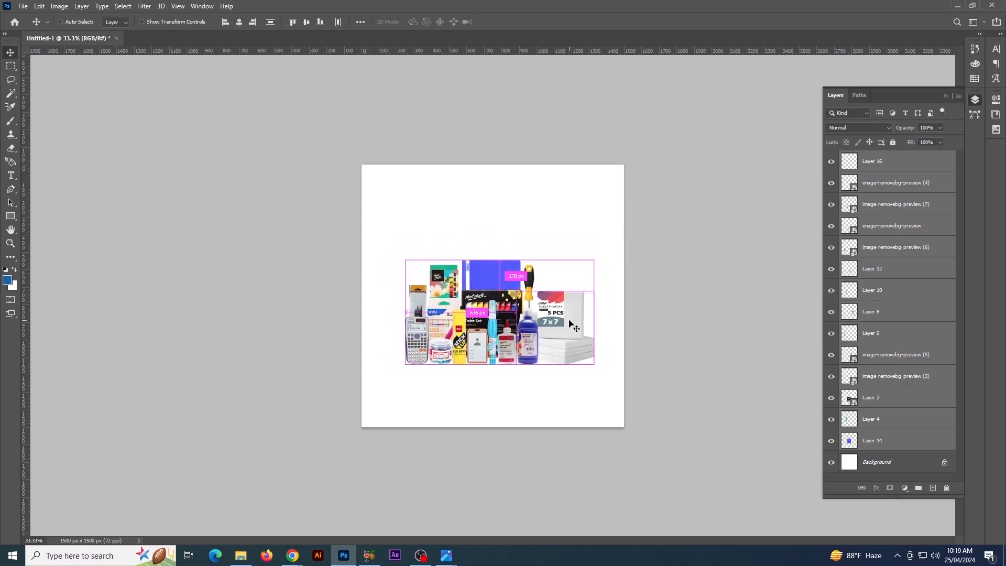
key(ctrl+g)
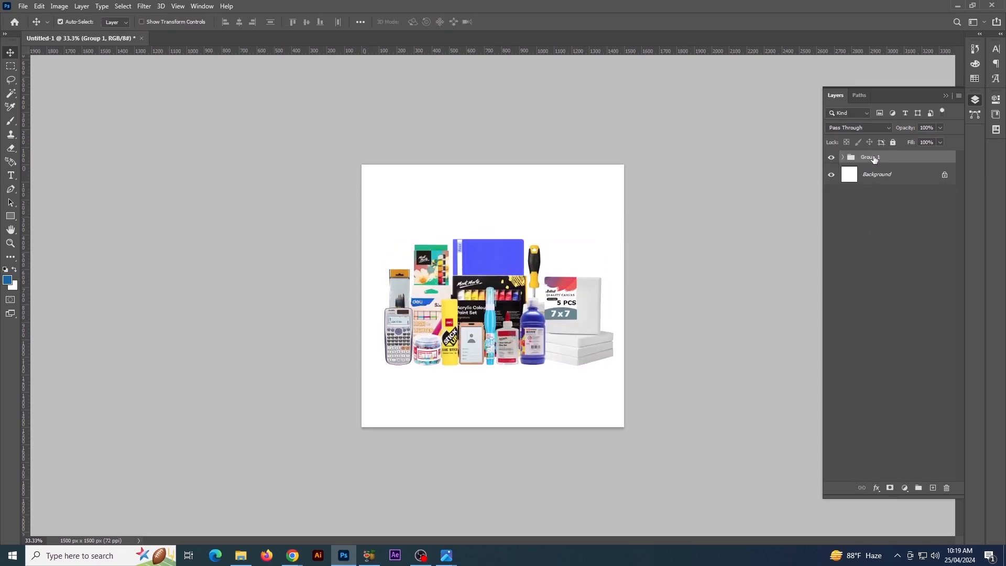
Shift the whole product group slightly down and to the right on the canvas
right_click(874, 160)
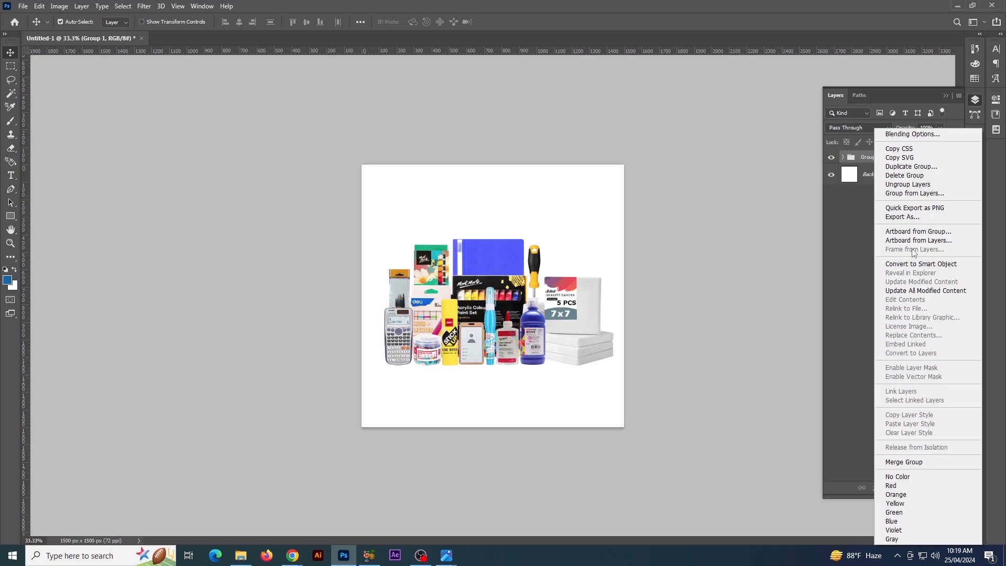
click(860, 212)
key(ctrl+t)
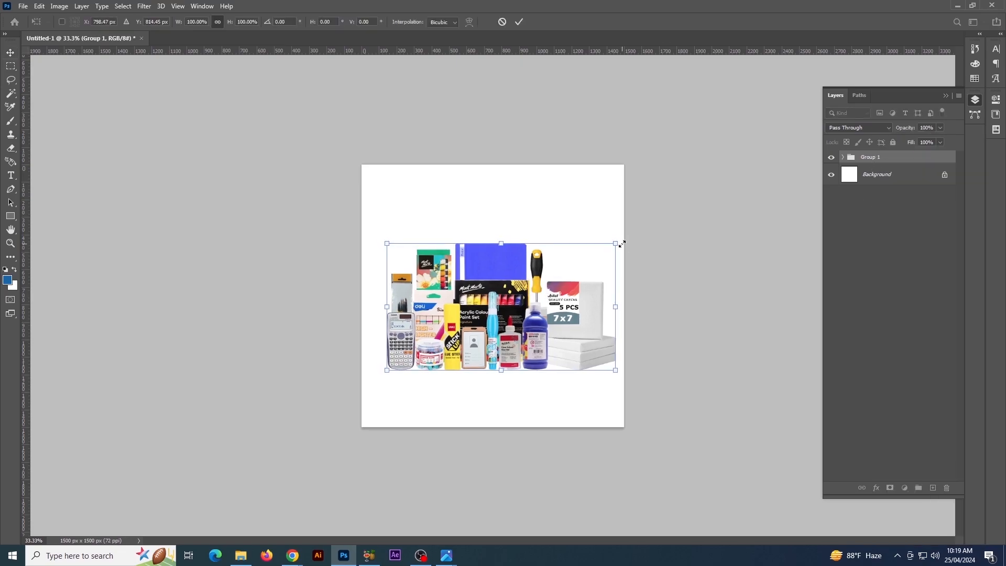
key(alt+space)
key(Return)
click(925, 17)
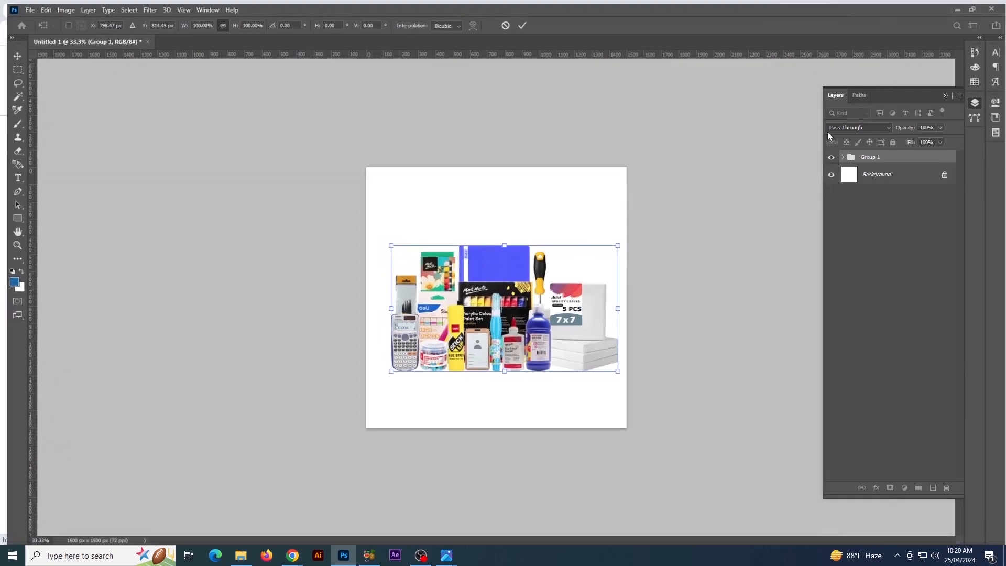
key(Return)
click(699, 346)
Duplicate the seven front-row products, from the calculator to the purple bottle, and merge the copies into one layer
key(ctrl+plus)
click(556, 366)
shift+click(519, 369)
shift+click(493, 368)
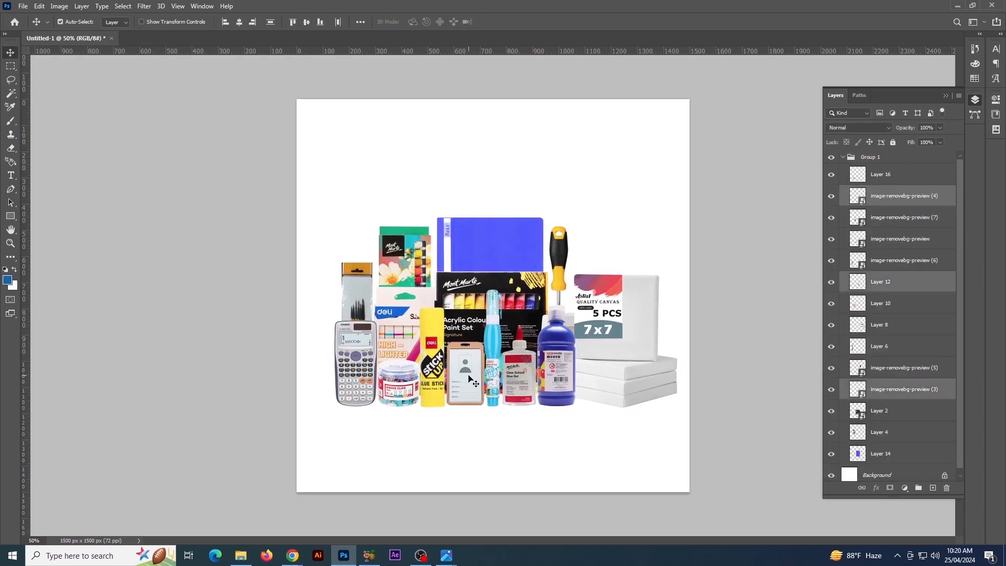
shift+click(465, 367)
shift+click(436, 367)
shift+click(401, 376)
key(ctrl+j)
key(ctrl+e)
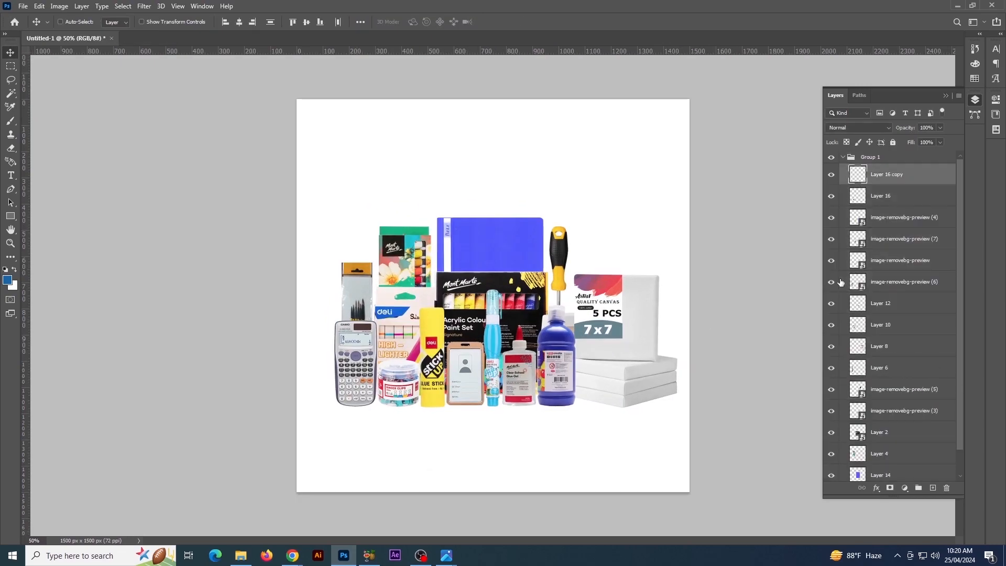
click(833, 175)
click(832, 175)
Duplicate the merged front-row layer and flip the lower copy vertically beneath the products at about -111% height
key(ctrl+minus)
key(ctrl+j)
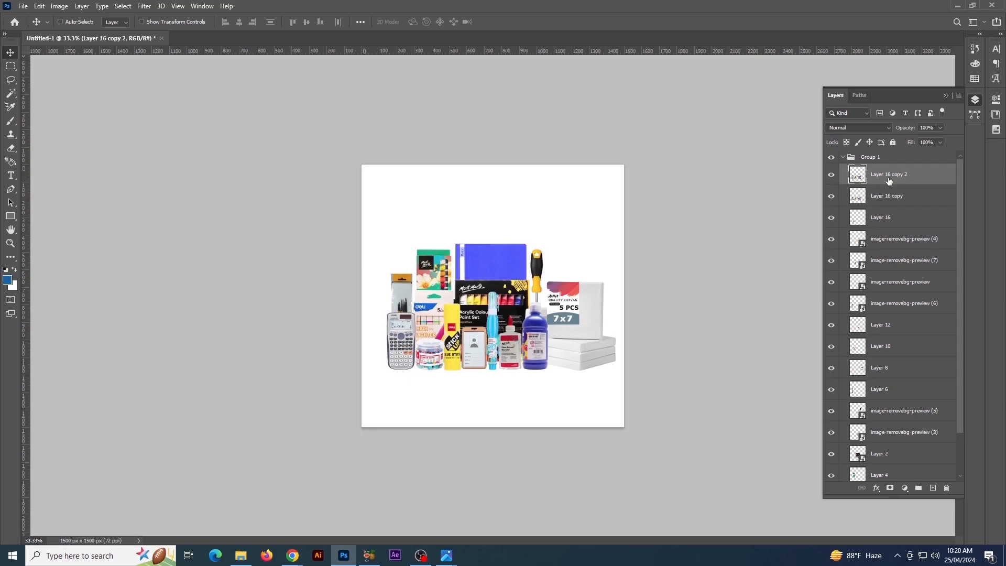
click(888, 197)
key(ctrl+t)
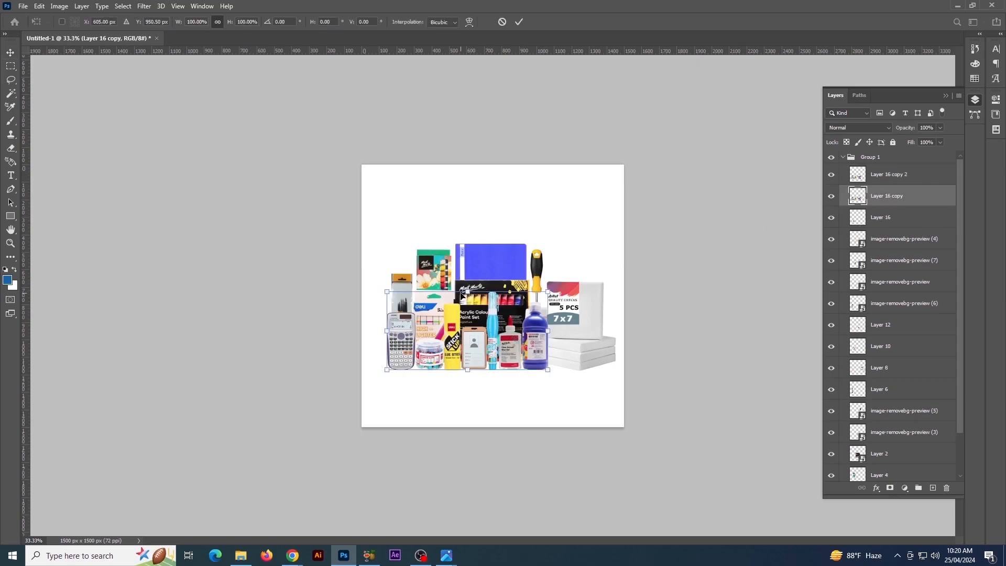
drag(462, 295, 482, 460)
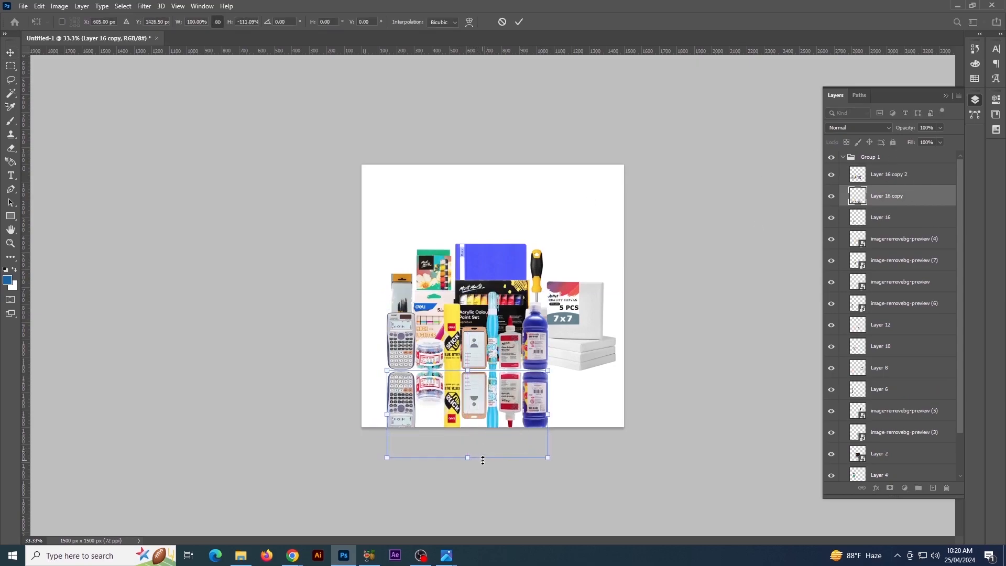
key(Return)
key(shift+Up)
key(shift+Up)
key(shift+Up)
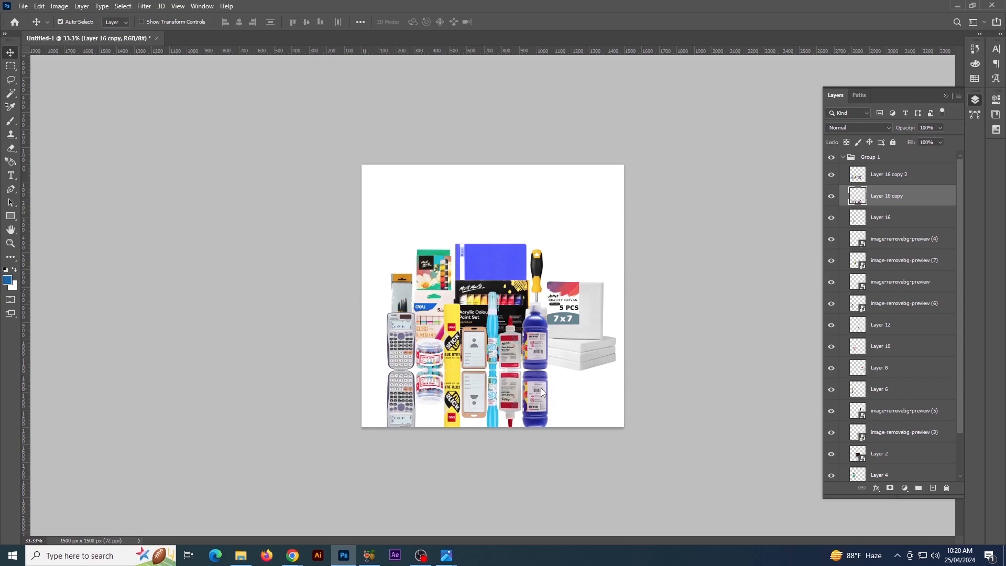
Shorten the flipped front-row copy and move it up to meet the bases of the products
key(ctrl+t)
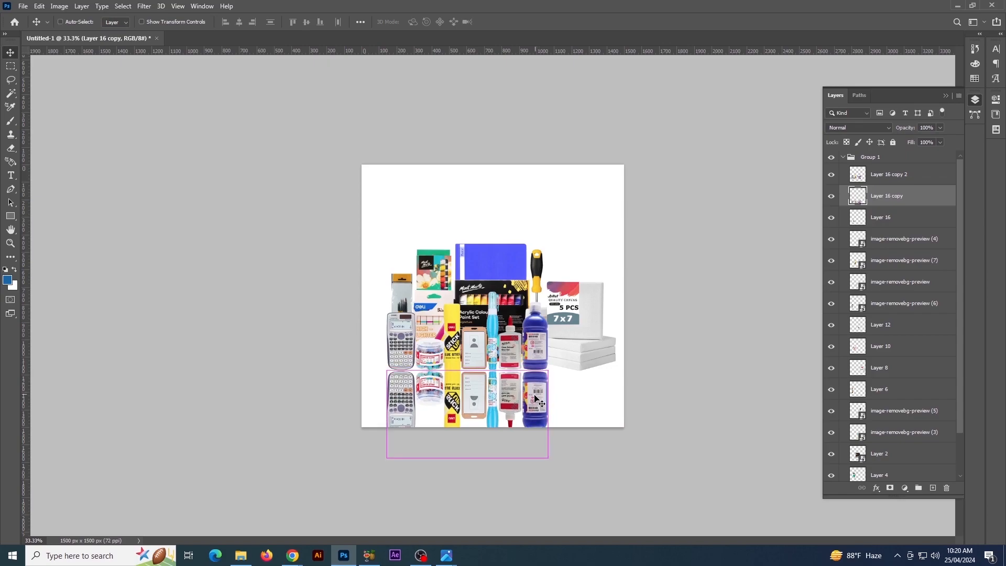
drag(468, 458, 473, 443)
key(Return)
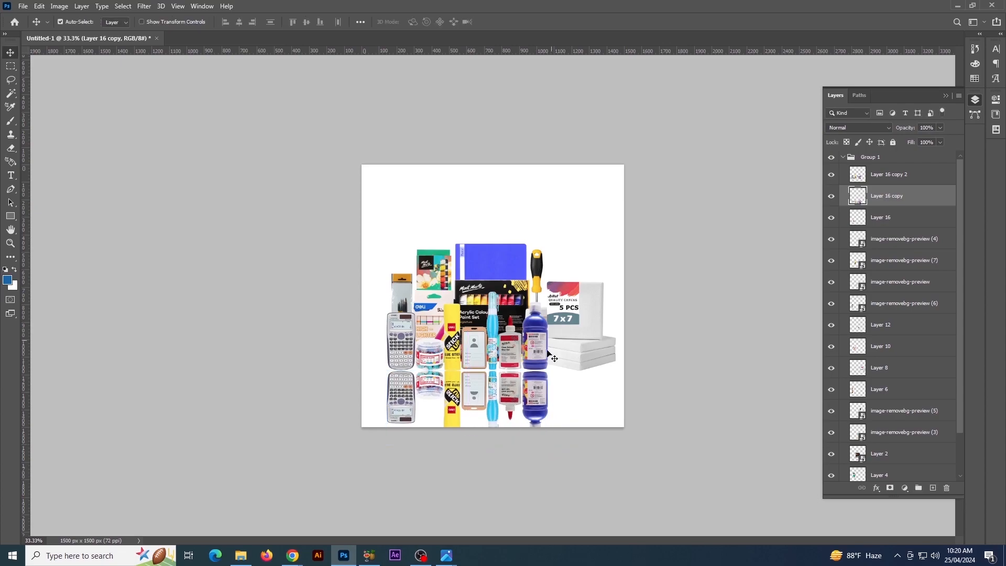
key(shift+Up)
key(shift+Up)
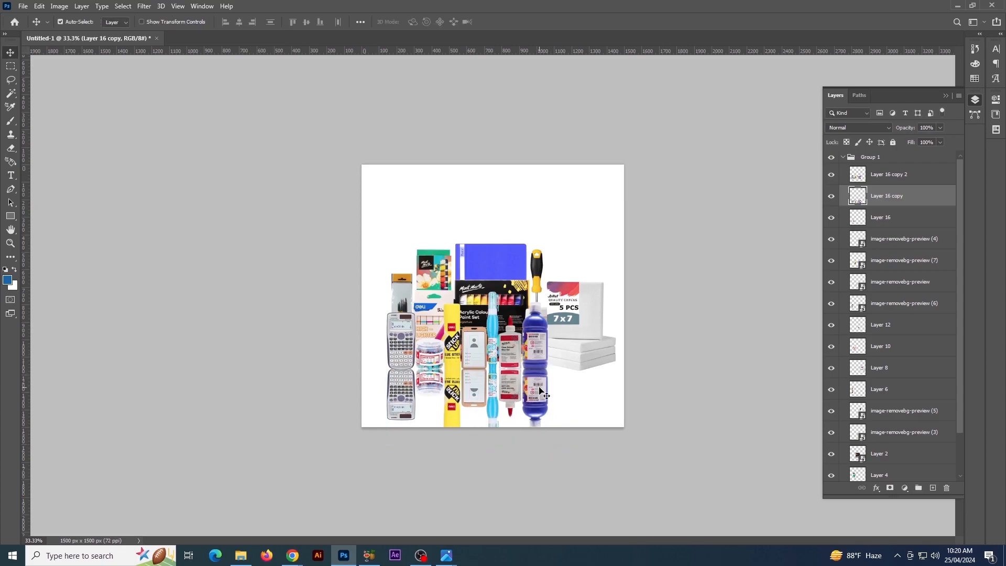
Add a layer mask to the flipped front-row copy and fade it downward with a black-to-white linear gradient
click(891, 488)
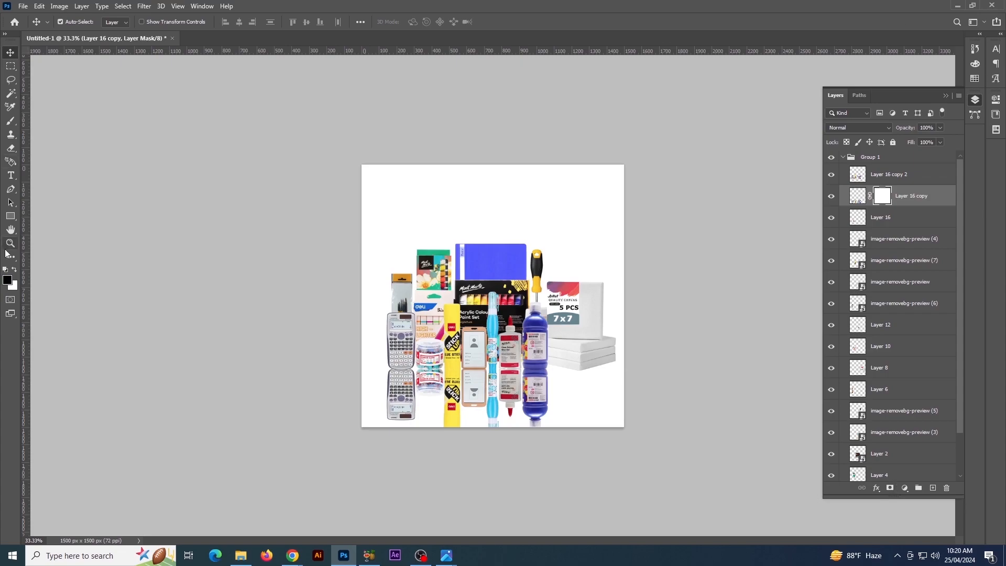
click(10, 256)
click(58, 500)
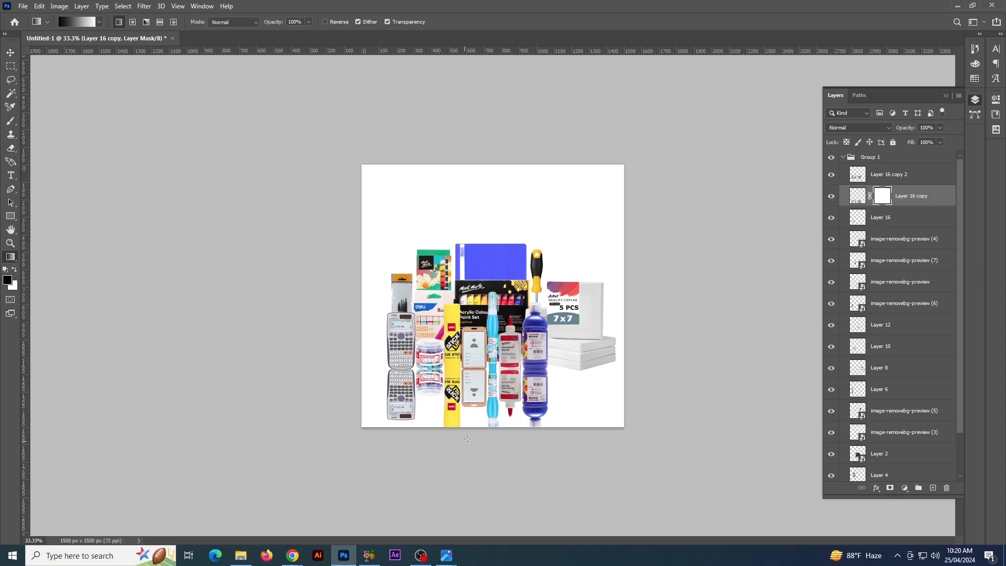
drag(477, 350, 477, 350)
drag(476, 406, 478, 374)
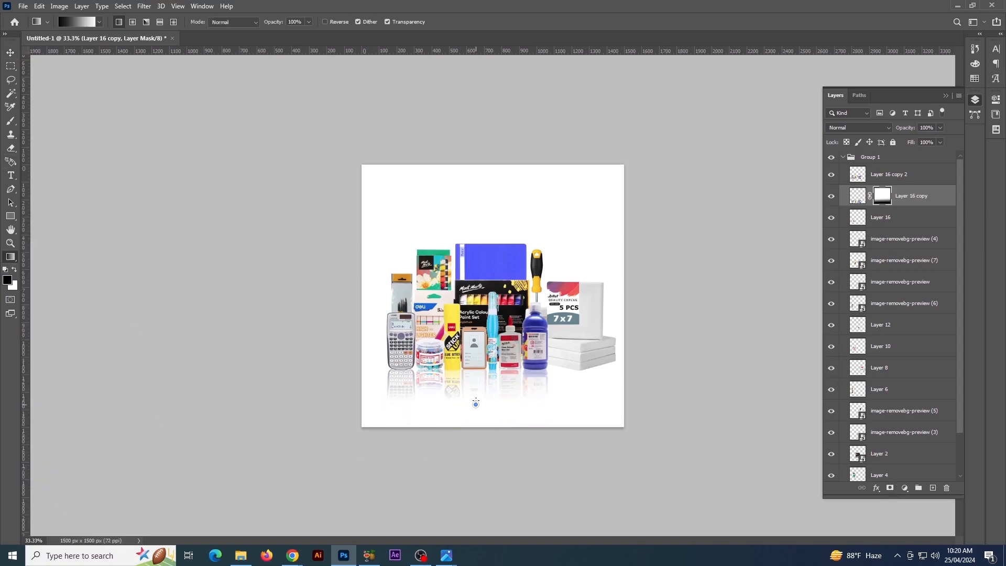
drag(472, 323, 470, 355)
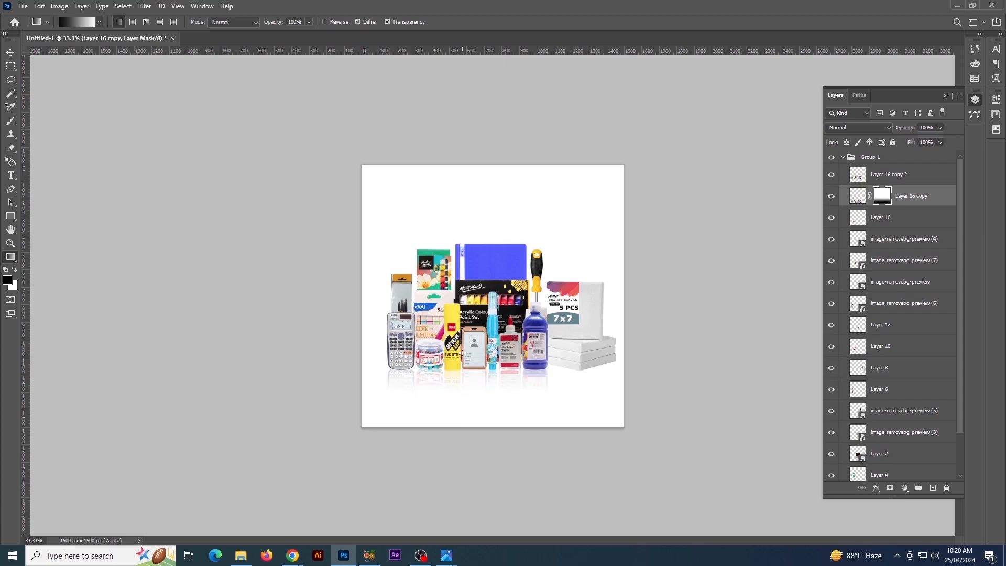
Duplicate the white canvas stack and flip the lower layer vertically beneath it as a reflection
click(11, 52)
click(611, 366)
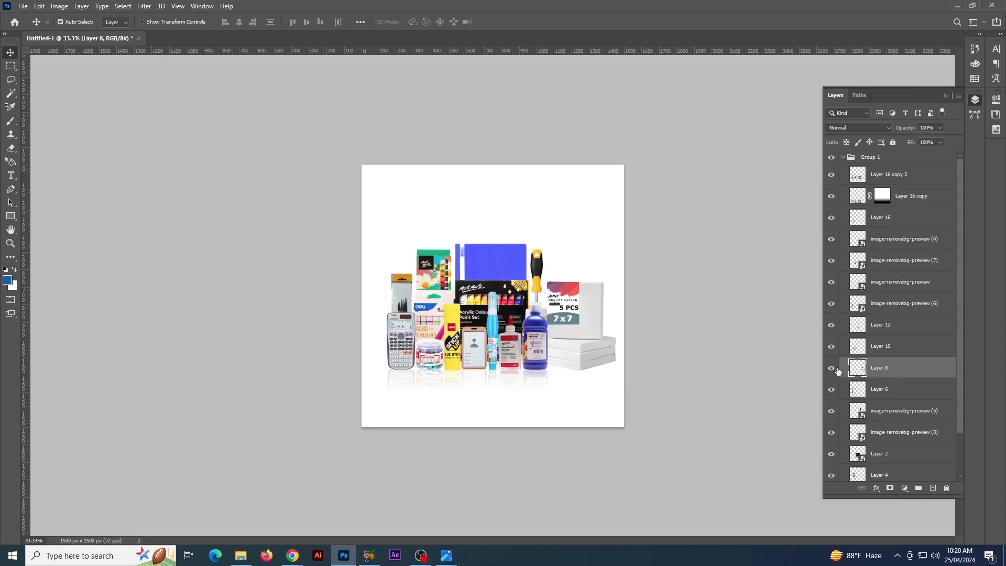
key(ctrl+j)
click(894, 395)
key(ctrl+t)
drag(577, 282, 571, 453)
drag(592, 405, 592, 381)
drag(569, 430, 571, 451)
key(Return)
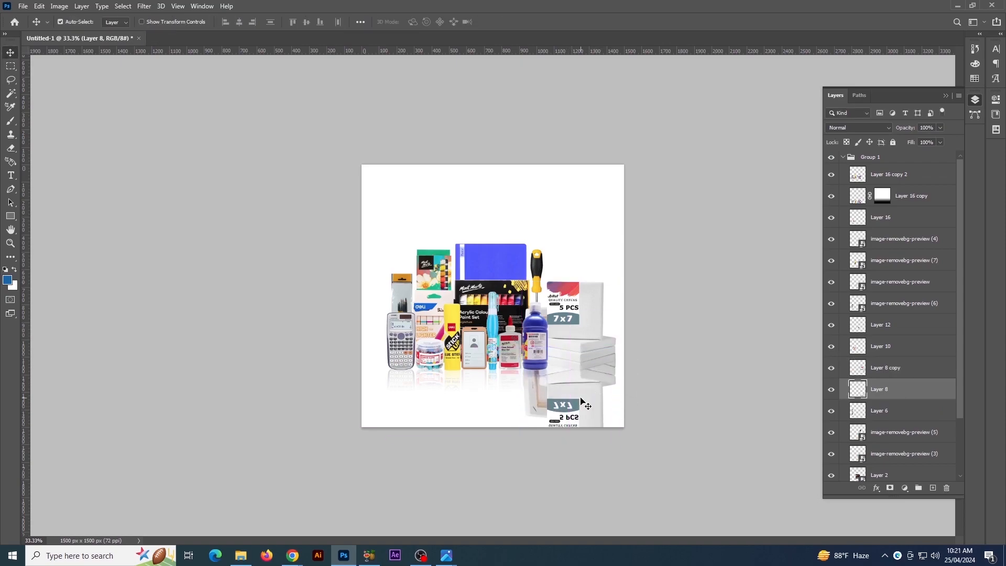
Mask the flipped canvas stack and fade it downward with a black-to-white gradient
click(890, 488)
key(d)
key(g)
drag(566, 410, 567, 349)
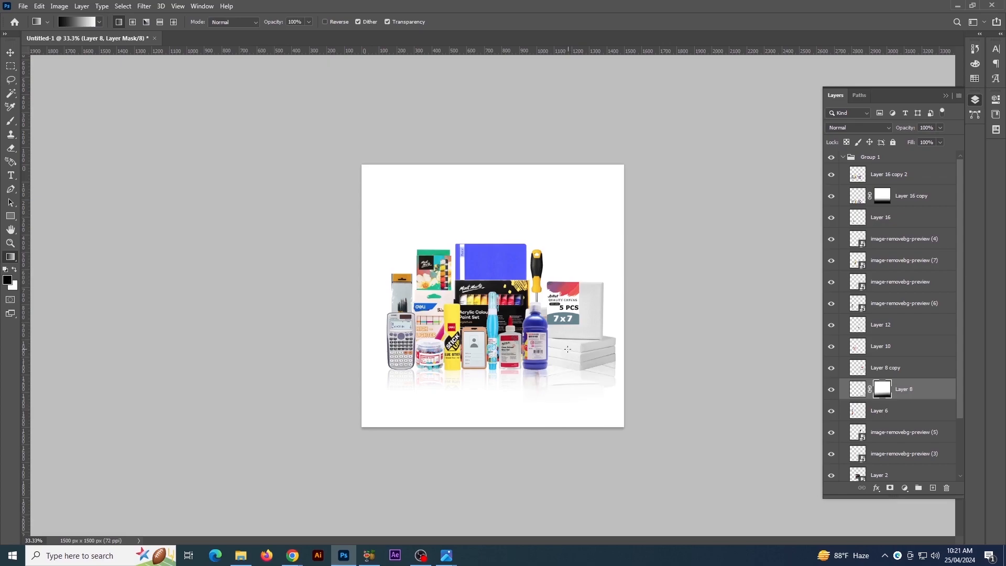
Duplicate the highlighter pack and acrylic paint set, merge the copies and flip them vertically beneath the products
key(v)
click(431, 306)
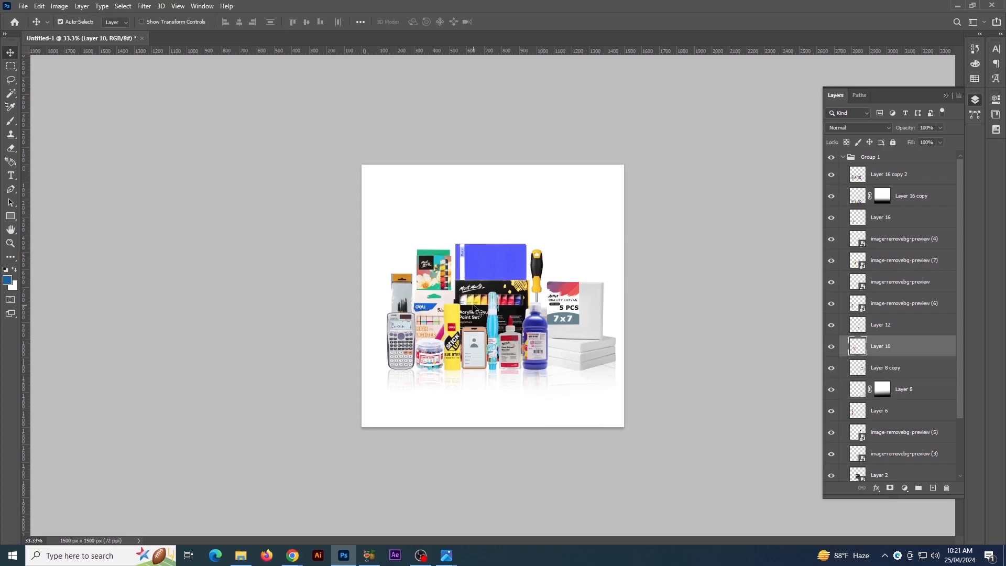
shift+click(480, 301)
key(ctrl+j)
key(ctrl+e)
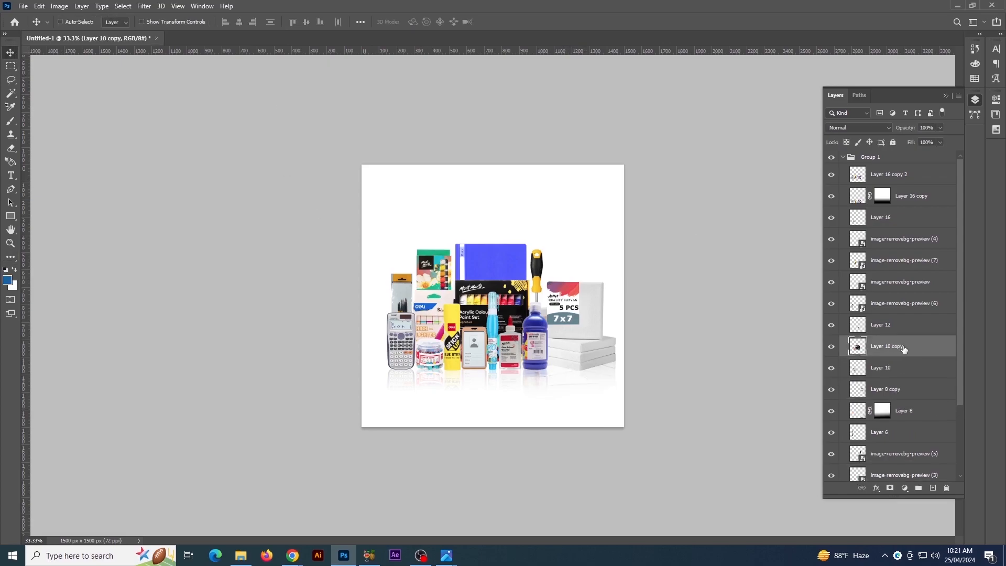
key(ctrl+t)
drag(494, 280, 494, 440)
key(Return)
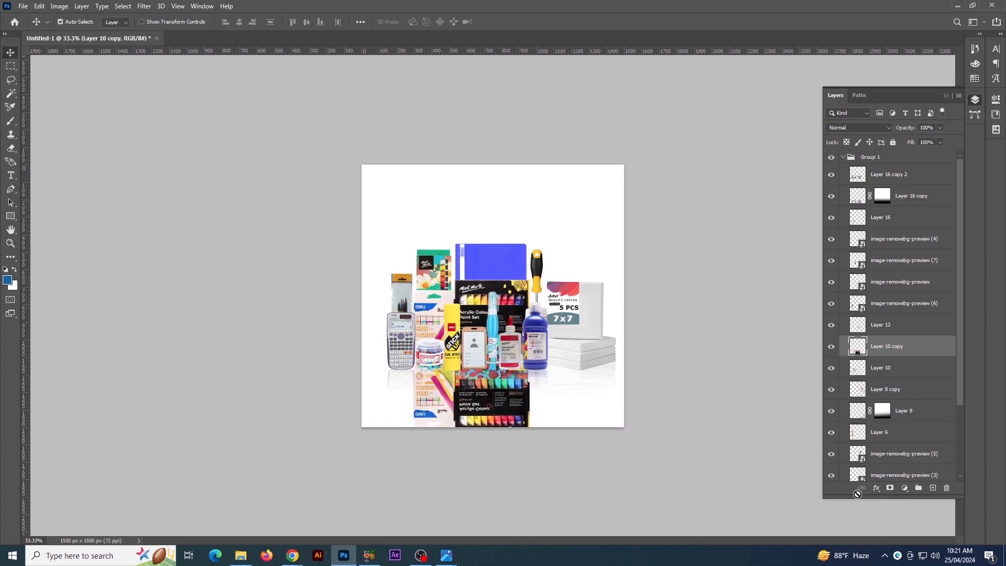
Mask the flipped highlighter and paint set copy and fade it out with a black-to-white gradient
click(890, 488)
key(d)
key(g)
drag(507, 477, 498, 335)
drag(488, 414, 483, 299)
drag(476, 395, 473, 277)
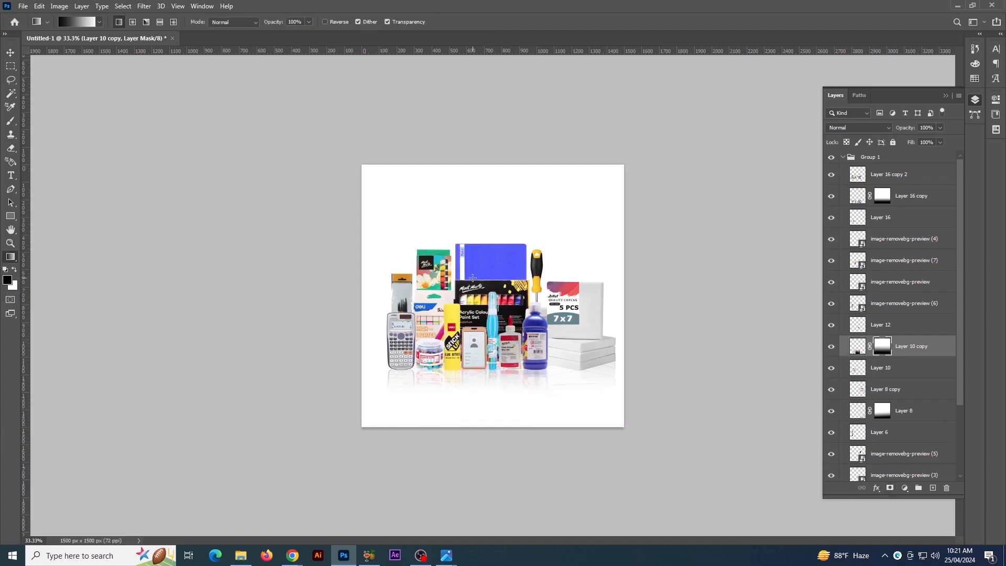
click(13, 53)
click(713, 387)
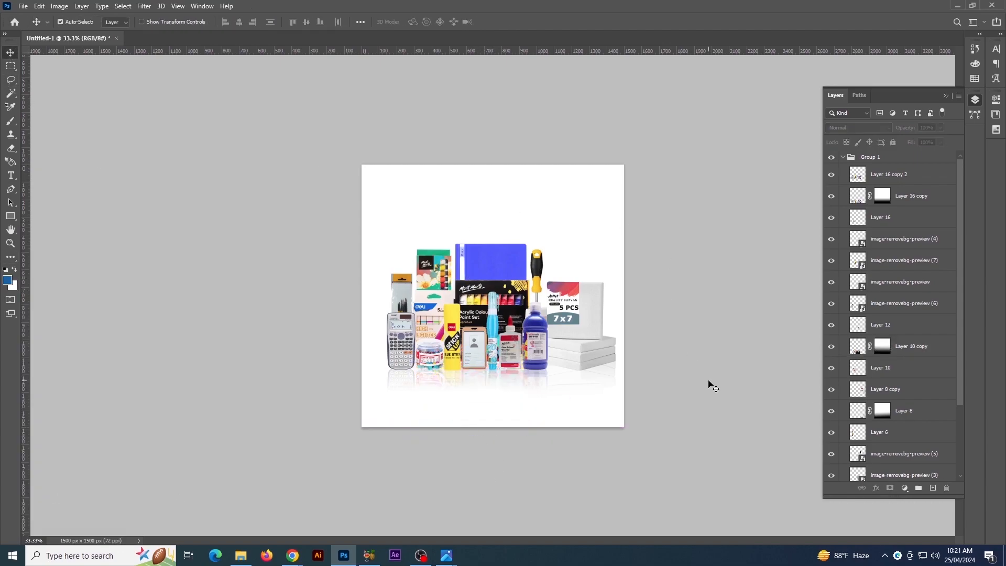
Merge the separate masked reflection layers into one layer and place it beneath all the product layers, just above the Background
click(614, 401)
shift+click(535, 377)
scroll(913, 326, down, 2)
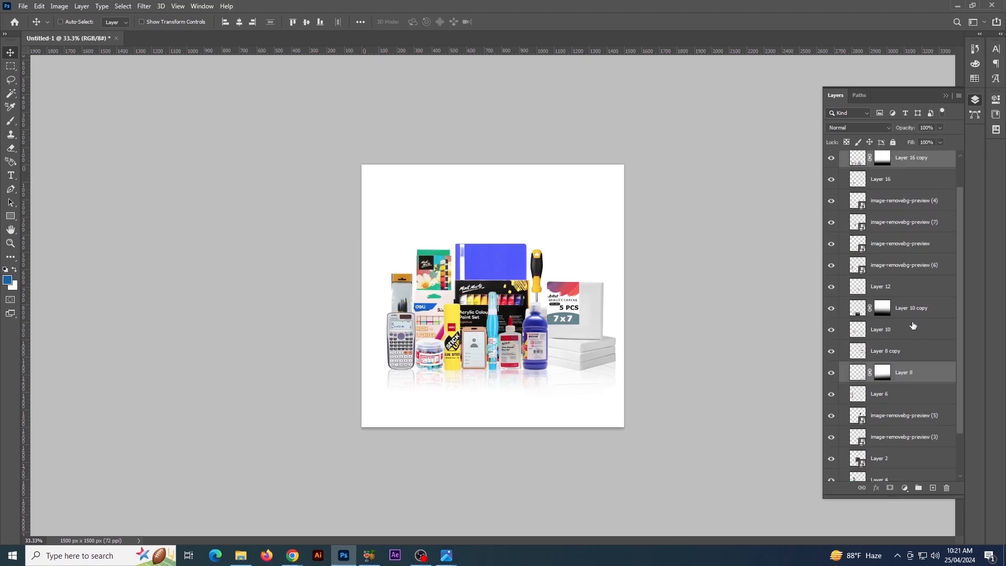
ctrl+click(912, 314)
key(ctrl+e)
drag(833, 163, 916, 452)
Apply a short horizontal Motion Blur at an angle of 0° to the merged reflection layer
click(143, 6)
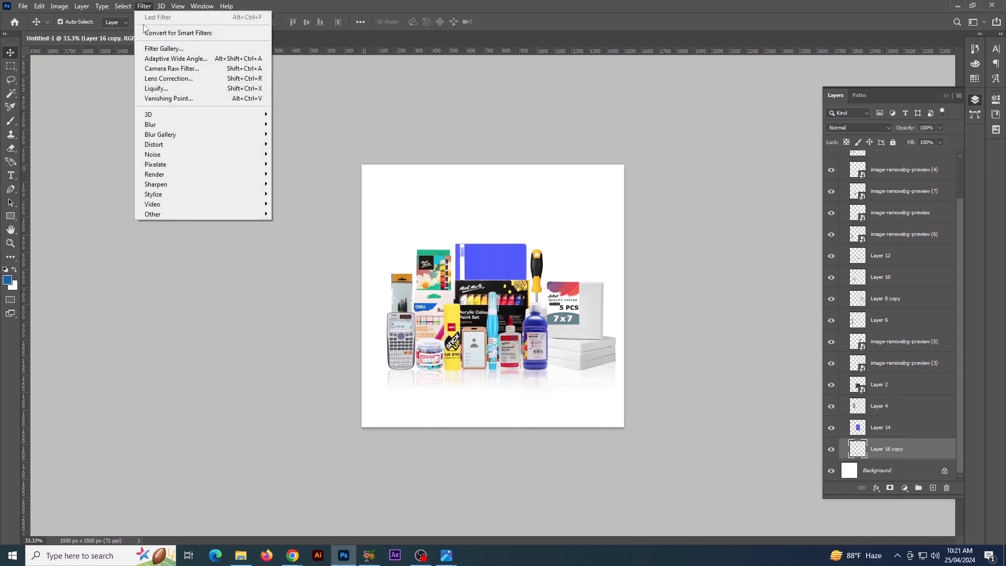
mouse_move(173, 124)
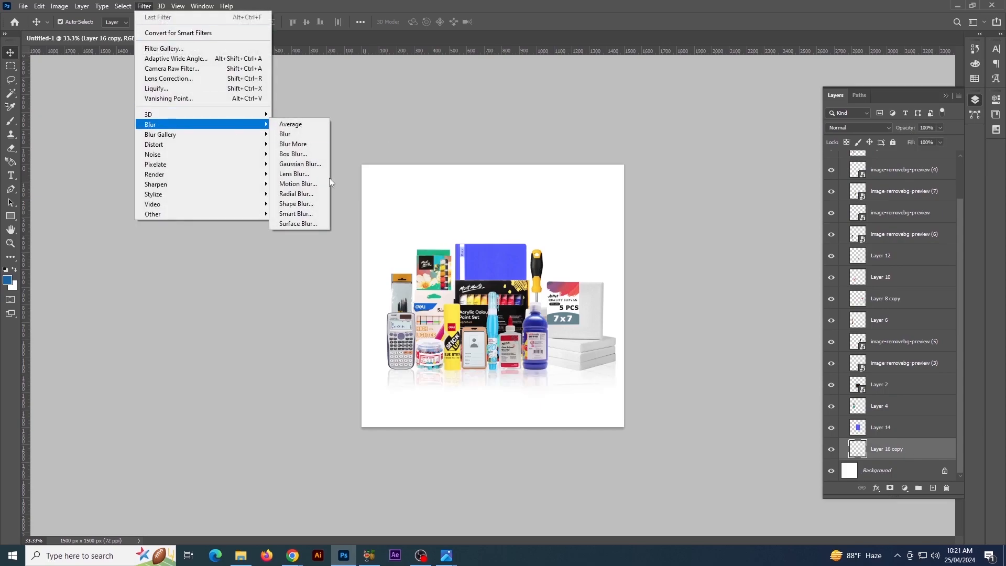
click(298, 183)
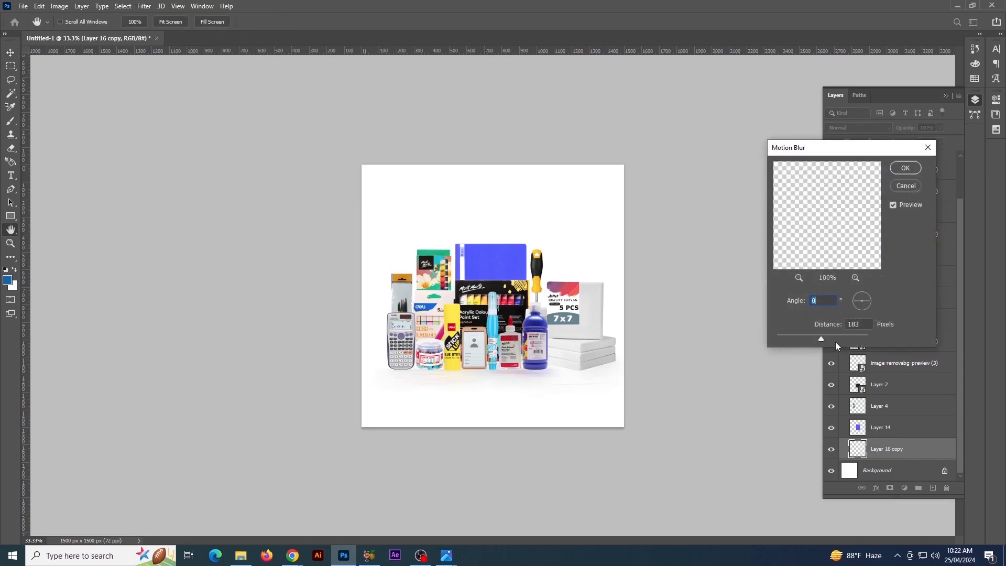
click(784, 339)
drag(789, 344, 789, 341)
click(909, 169)
Set the opacity of the blurred reflection layer to 71%
key(ctrl+plus)
key(ctrl+plus)
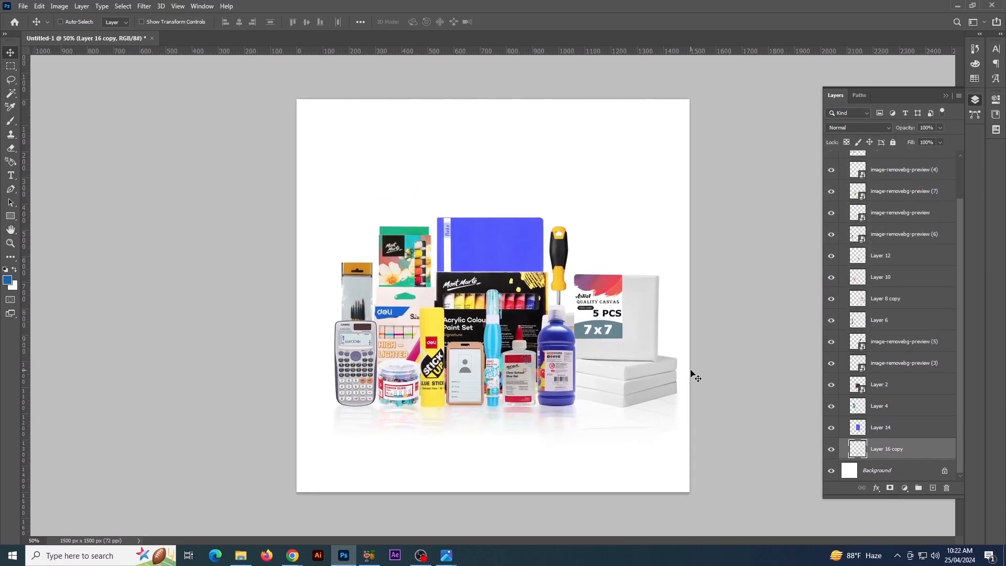
drag(618, 499, 575, 371)
drag(546, 331, 570, 364)
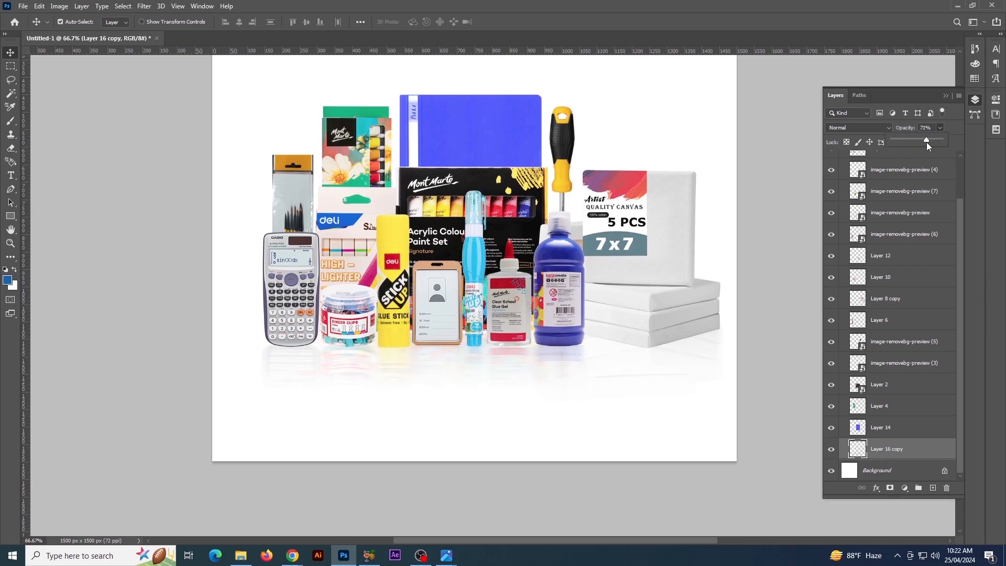
click(891, 299)
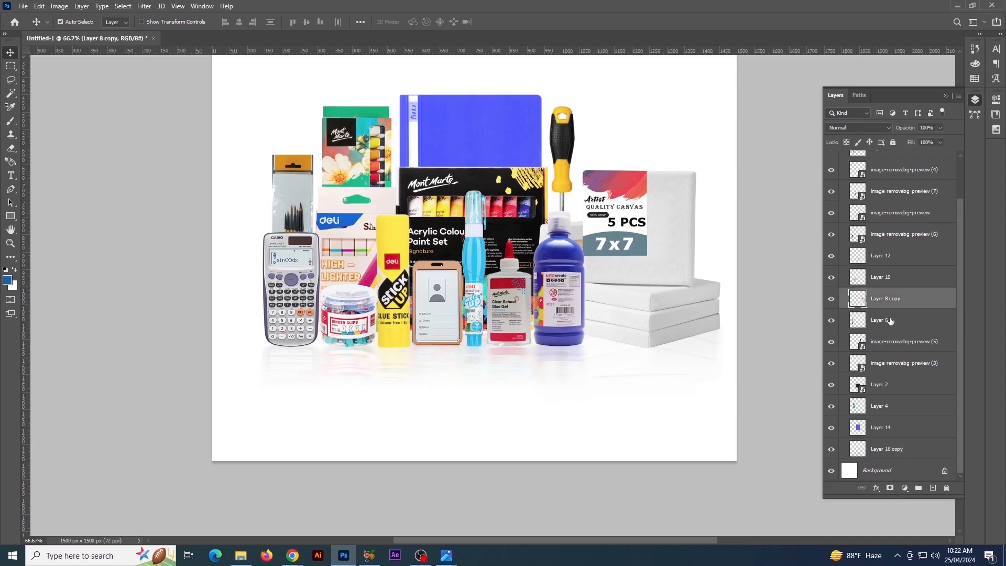
Add a new layer directly above the reflection layer and reduce the soft round brush to 700 px
click(899, 450)
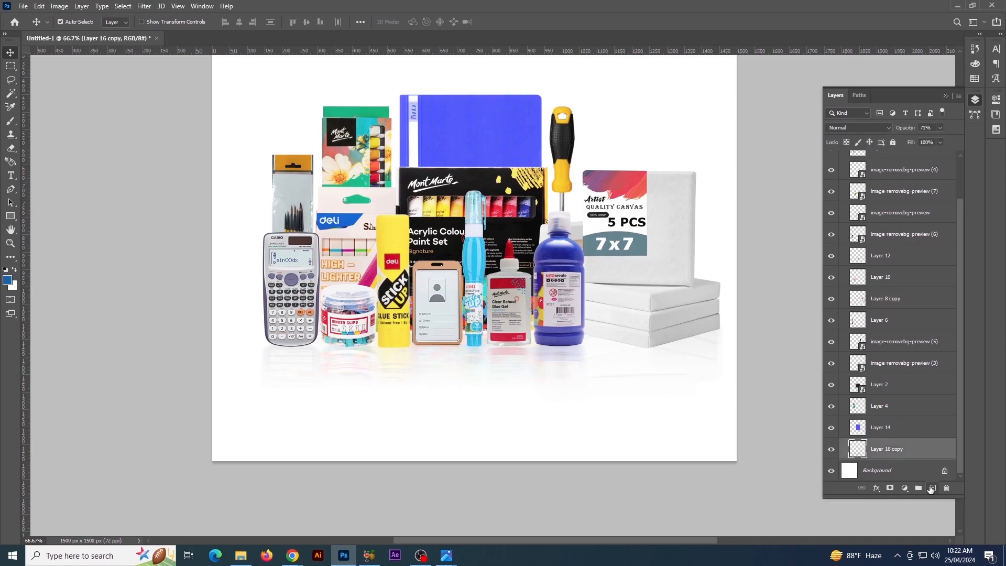
click(933, 488)
key(b)
key(ctrl+minus)
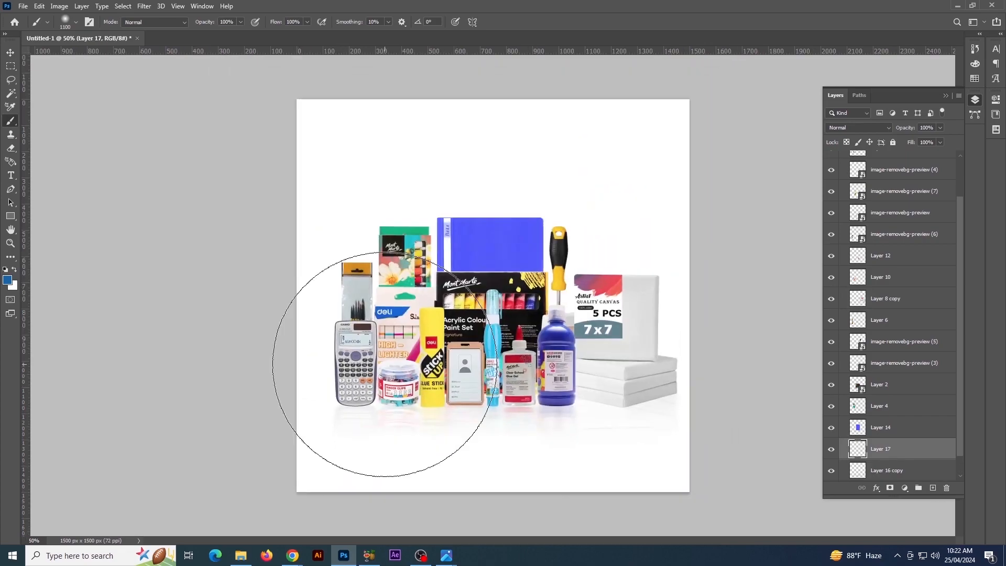
key(bracketleft)
key(bracketleft)
key(bracketleft)
key(bracketleft)
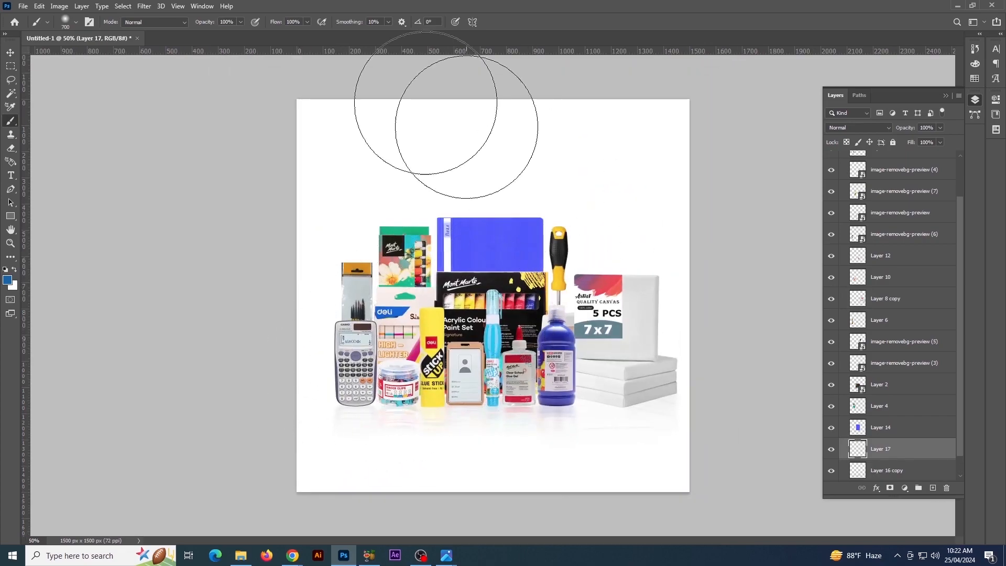
Flatten the soft round brush tip into a thin horizontal ellipse and set the foreground colour to black (000000)
click(66, 19)
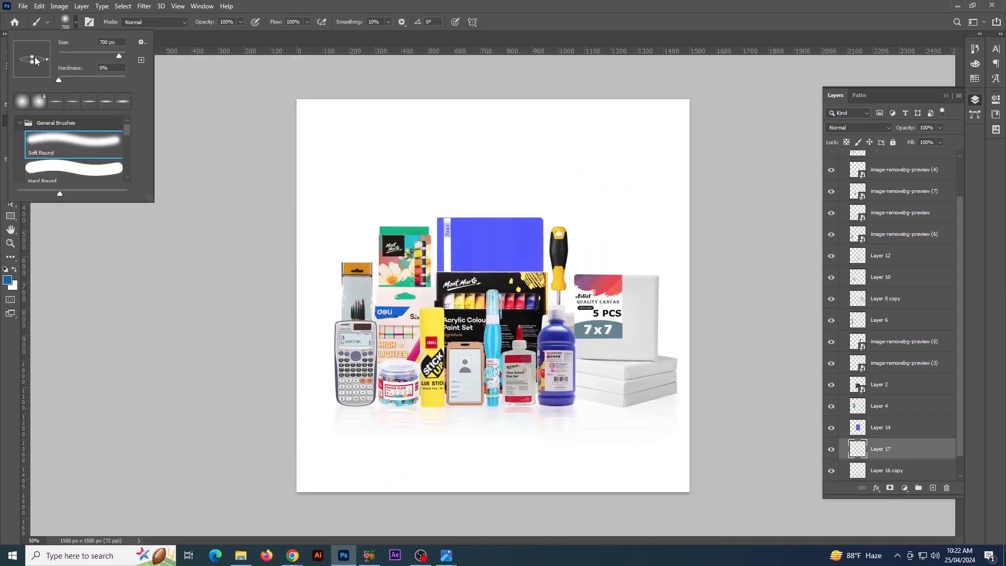
click(201, 383)
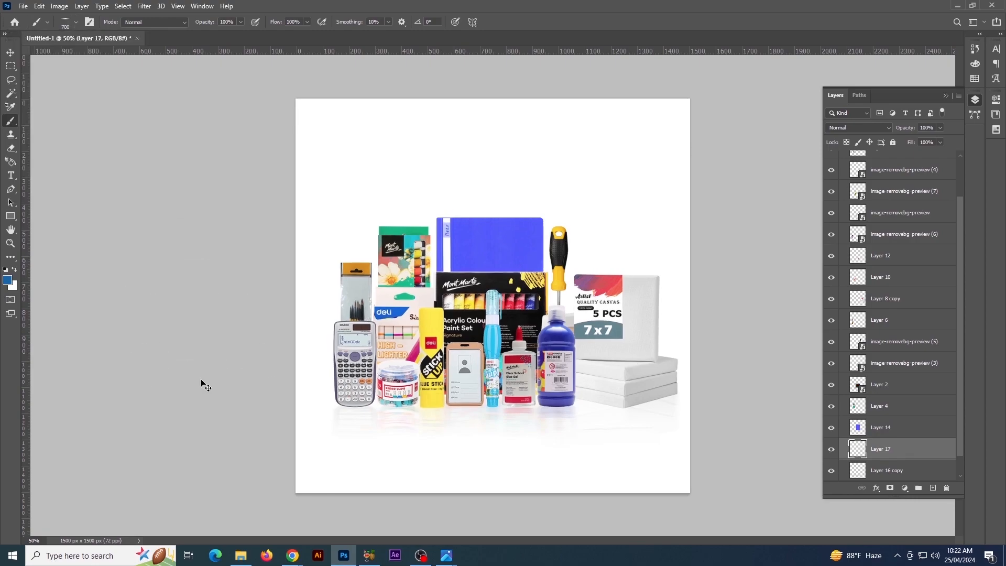
key(ctrl+plus)
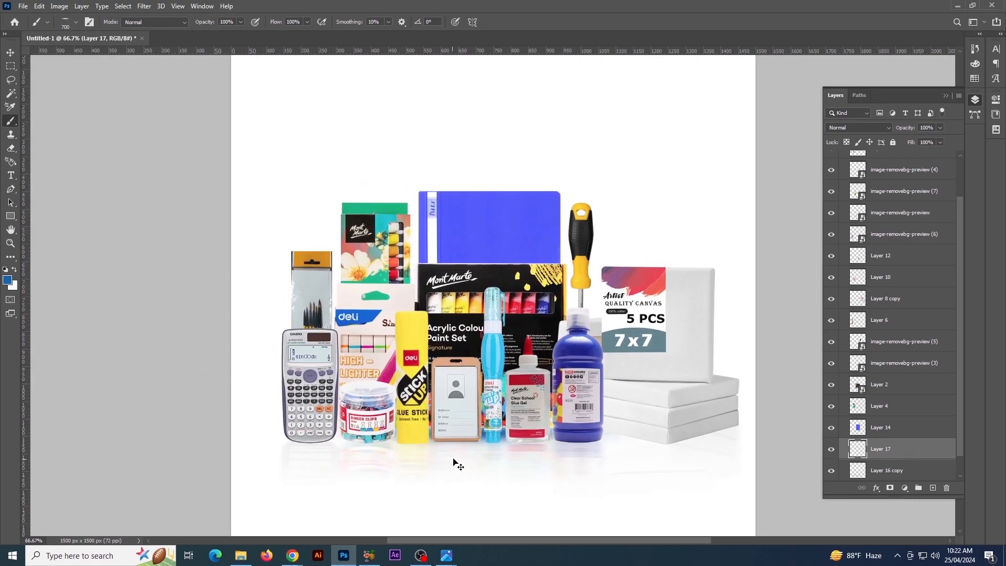
click(7, 279)
click(749, 328)
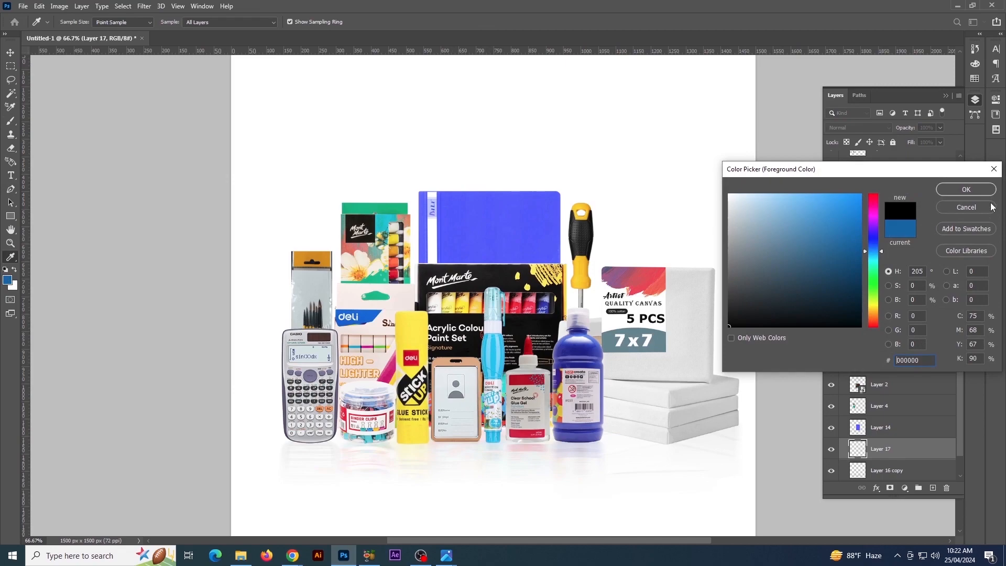
click(967, 192)
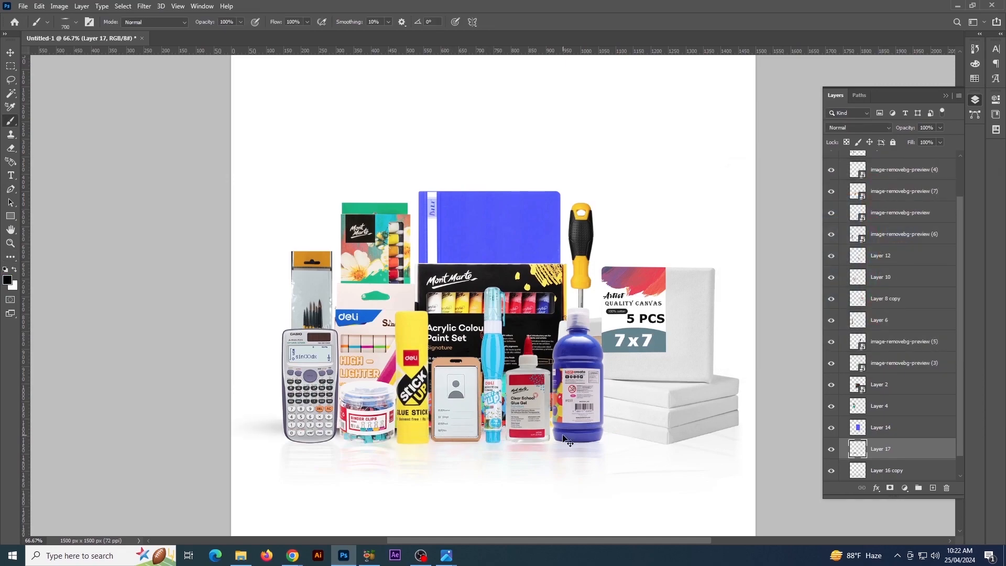
Paint soft black contact shadows under the front row of products with the flattened brush, reducing its size to 70 px
key(ctrl+minus)
key(ctrl+plus)
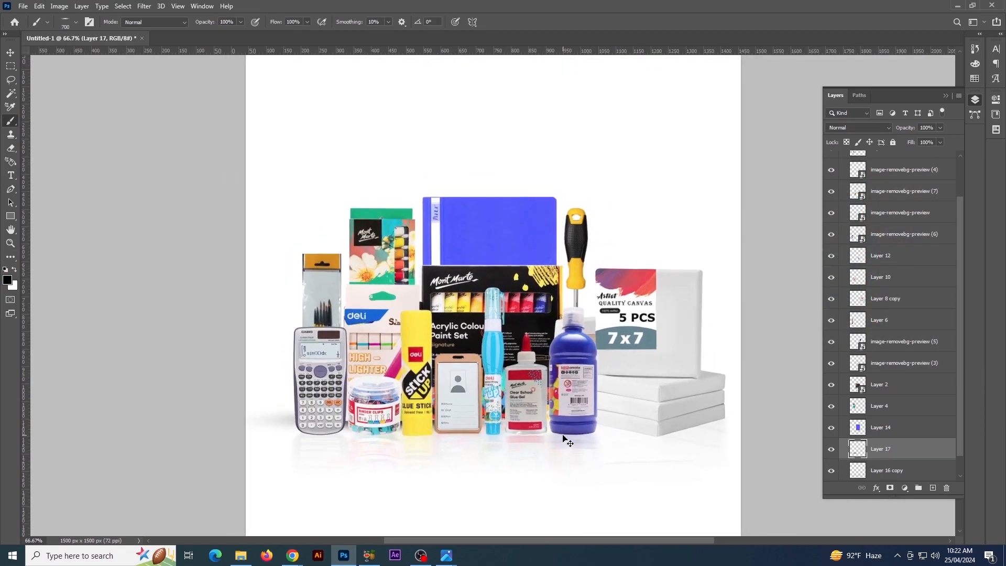
key(ctrl+minus)
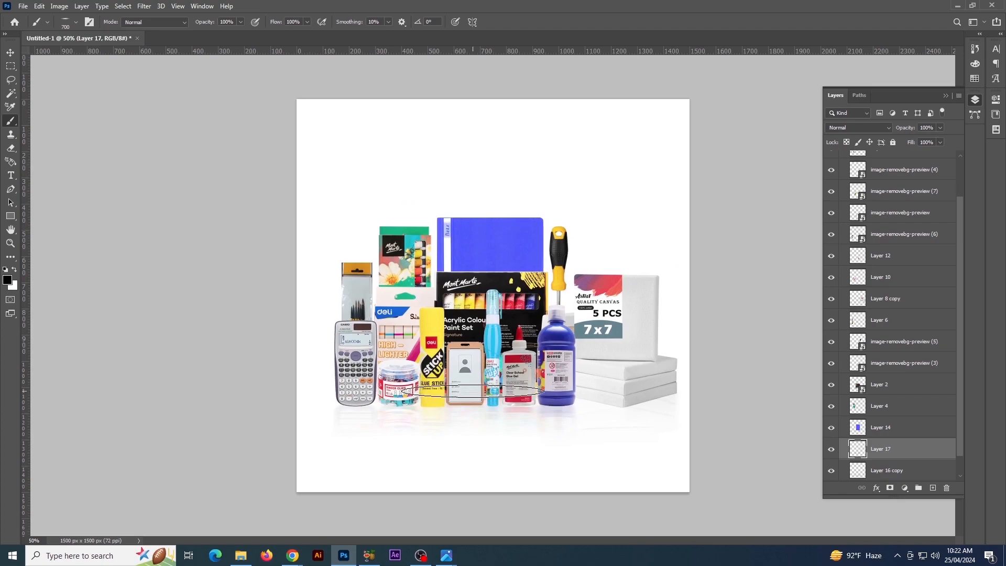
key(ctrl+plus)
drag(613, 451, 483, 375)
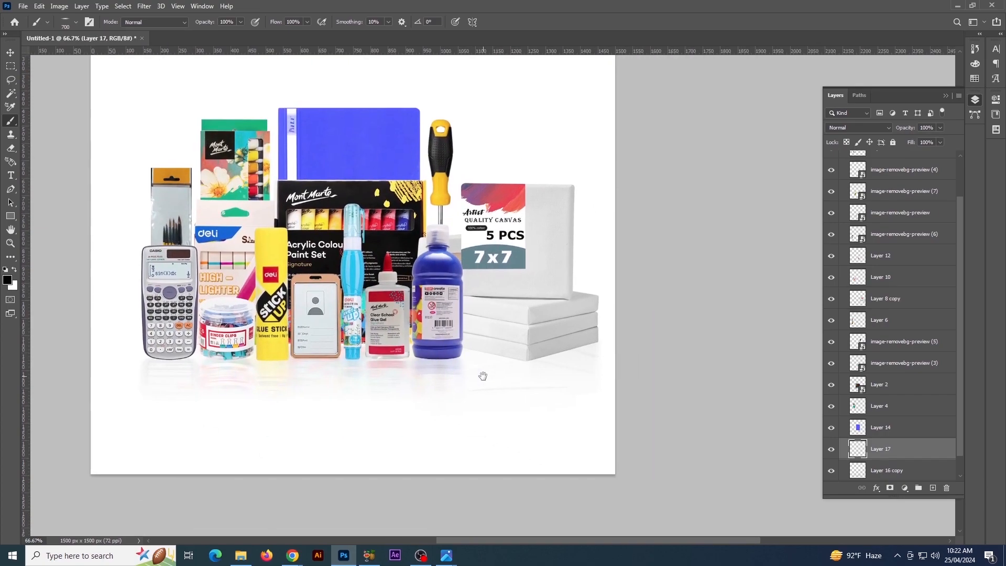
key(ctrl+plus)
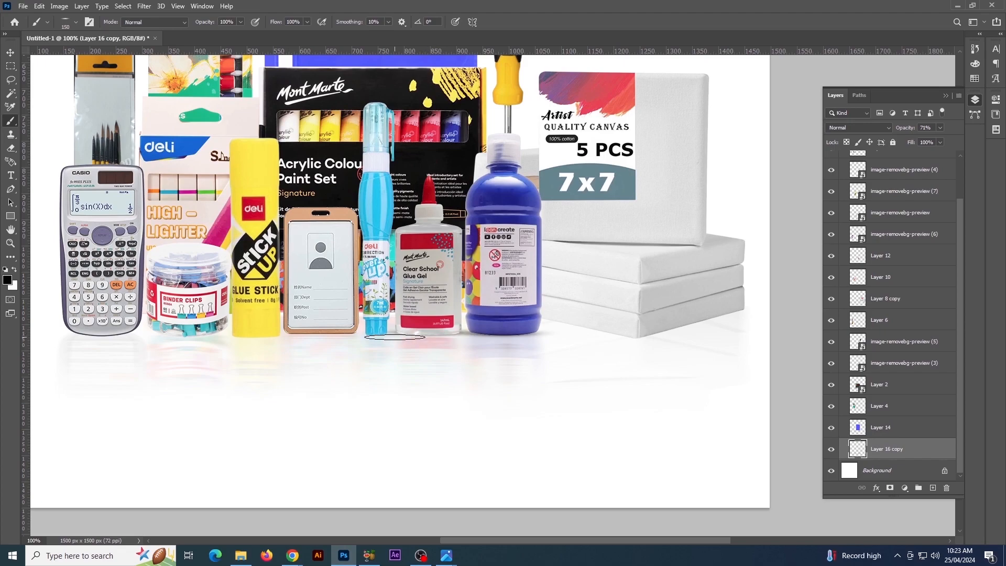
key(p)
key(b)
key(ctrl+plus)
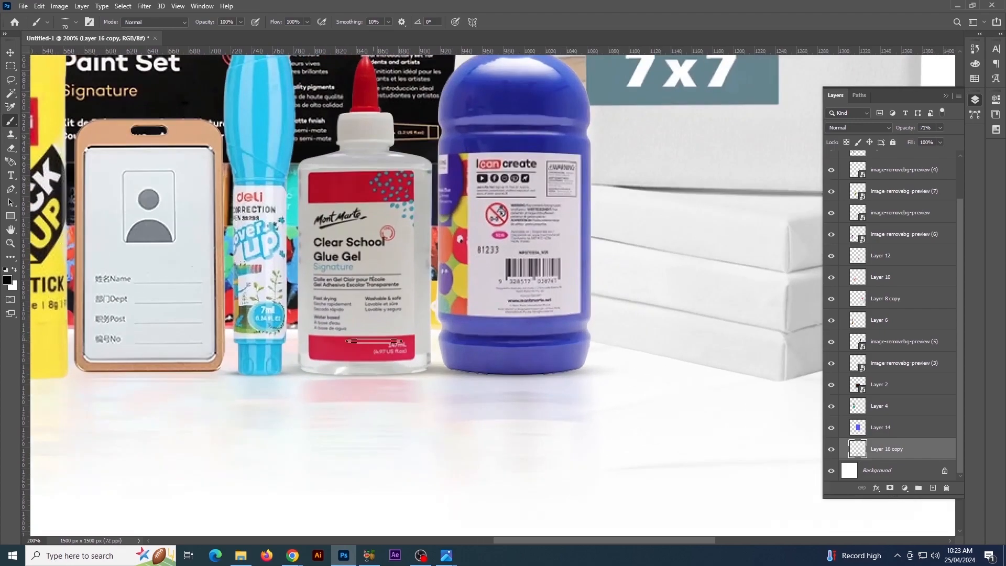
Enlarge the flattened brush to 125 px and paint contact shadows beneath the binder clips and glue stick
drag(259, 377, 477, 339)
drag(239, 353, 498, 318)
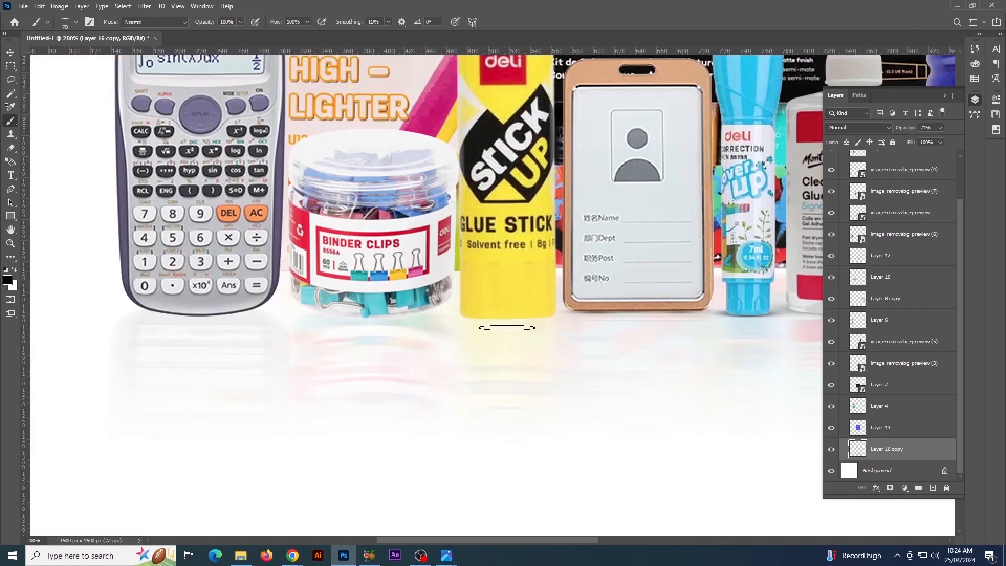
key(bracketright)
key(bracketright)
key(bracketright)
key(bracketright)
key(bracketright)
key(bracketright)
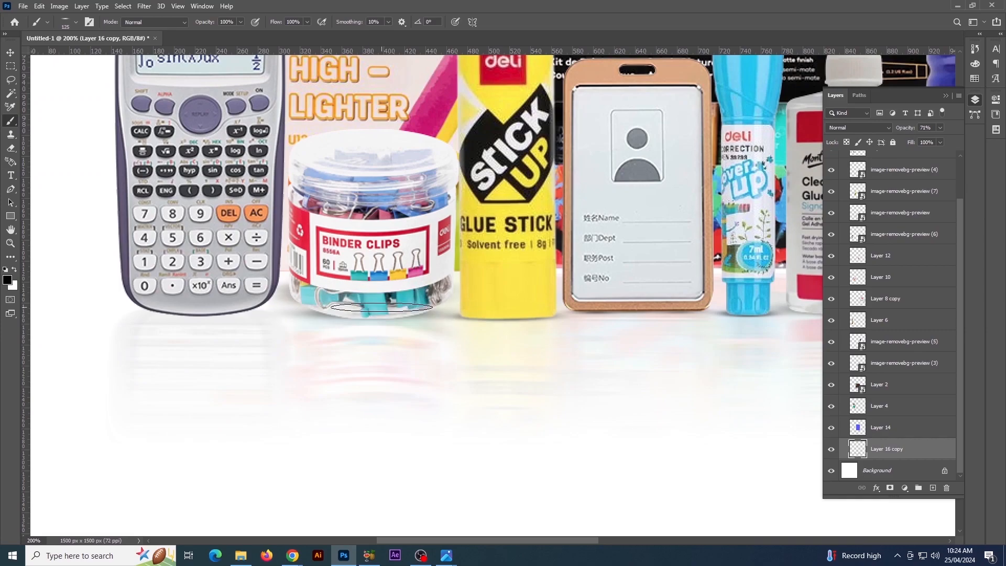
key(ctrl+minus)
key(ctrl+minus)
Reduce the brush to 60 px, tilt it to -7° and paint a shadow along the canvas stack's left bottom edge
key(bracketleft)
key(ctrl+plus)
key(ctrl+plus)
drag(625, 417, 327, 285)
key(bracketleft)
key(bracketleft)
key(bracketleft)
key(bracketleft)
key(bracketleft)
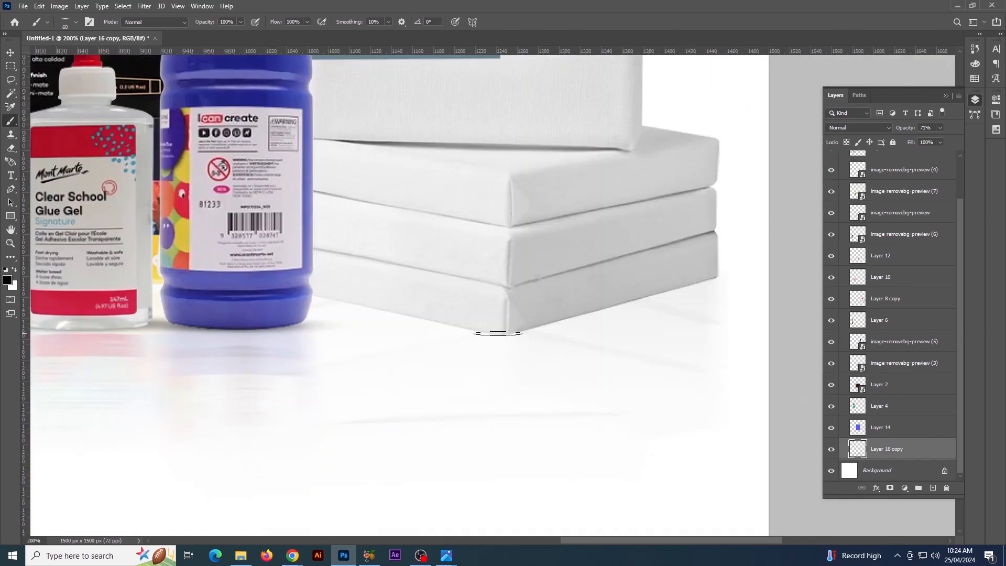
click(76, 22)
drag(40, 52, 40, 54)
drag(464, 330, 317, 297)
key(ctrl+z)
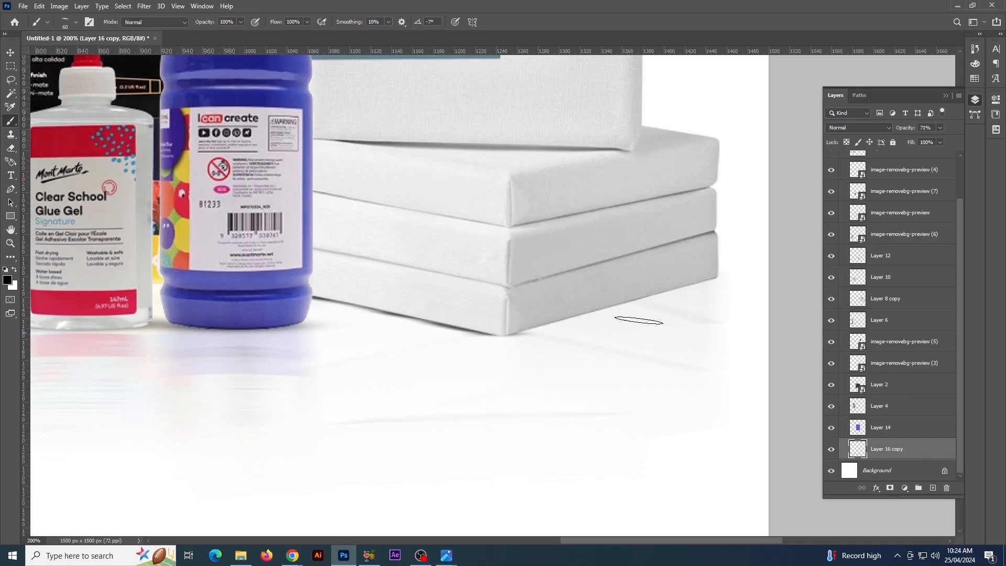
Tilt the brush to 8° and paint a shadow along the canvas stack's right bottom edge, undoing the excess strokes
click(76, 22)
drag(40, 54, 40, 51)
drag(542, 324, 704, 282)
key(ctrl+z)
key(ctrl+z)
key(ctrl+z)
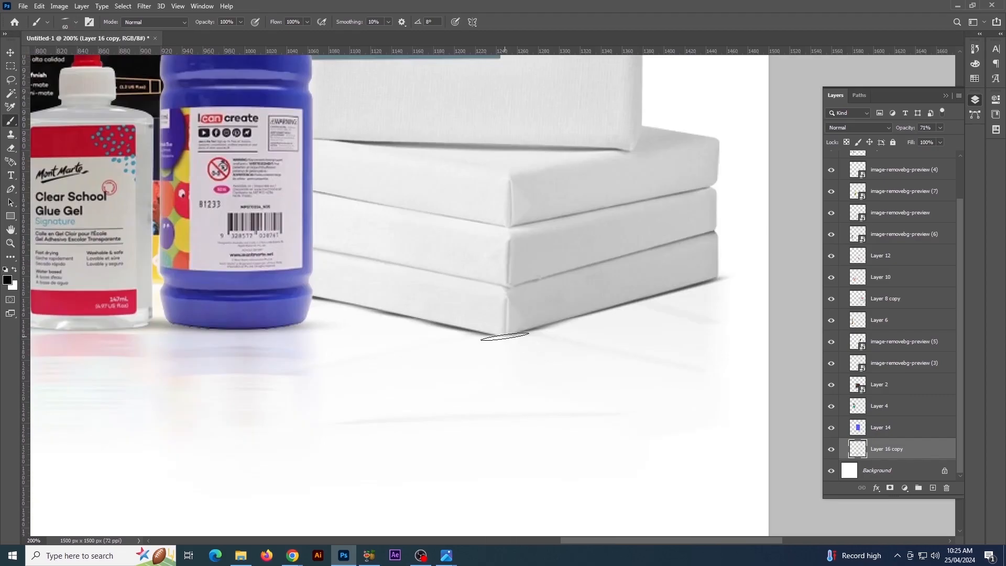
Reset the flattened brush's angle to 0° and set its size to 100 px for the shadows under the front products
key(ctrl+minus)
key(ctrl+minus)
key(ctrl+minus)
key(ctrl+plus)
key(ctrl+plus)
drag(380, 445, 379, 331)
click(76, 22)
drag(40, 50, 40, 52)
drag(63, 60, 62, 60)
click(597, 463)
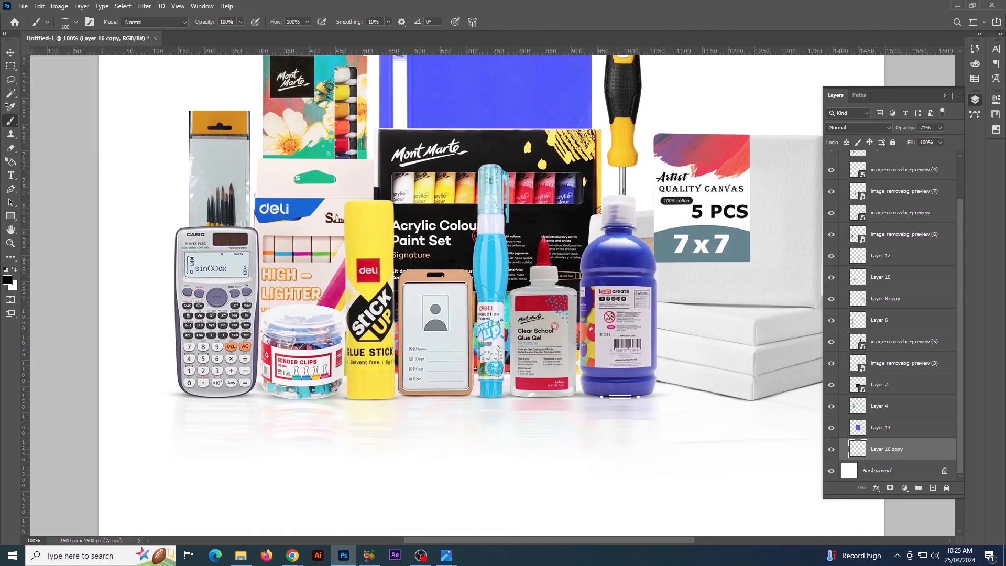
Select all product and reflection layers and scale them down slightly together around their centre
key(ctrl+minus)
key(ctrl+minus)
key(ctrl+plus)
key(ctrl+plus)
key(ctrl+minus)
key(ctrl+minus)
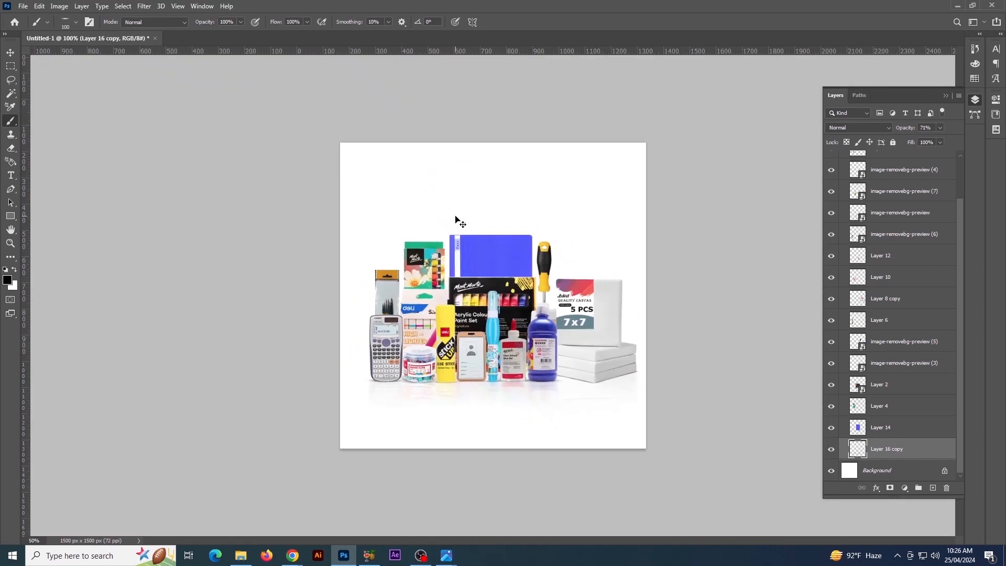
key(ctrl+minus)
key(v)
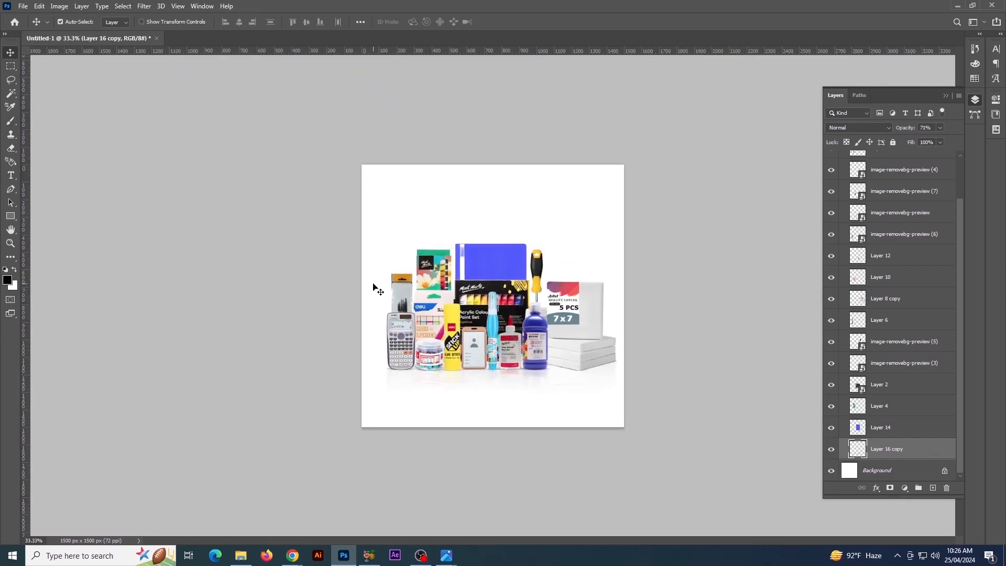
key(ctrl+alt+a)
key(ctrl+t)
drag(618, 244, 607, 248)
key(Return)
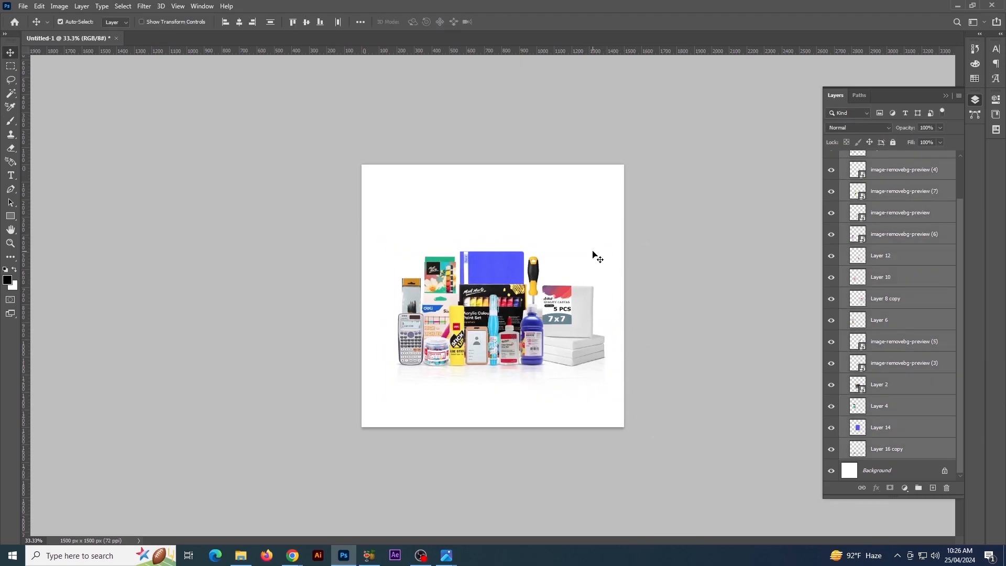
Nudge the whole product arrangement down and slightly to the left on the canvas
key(ctrl+g)
key(Down)
key(Down)
key(Down)
key(Down)
key(Down)
key(Down)
key(Down)
key(Down)
key(Down)
key(Down)
key(Down)
key(Down)
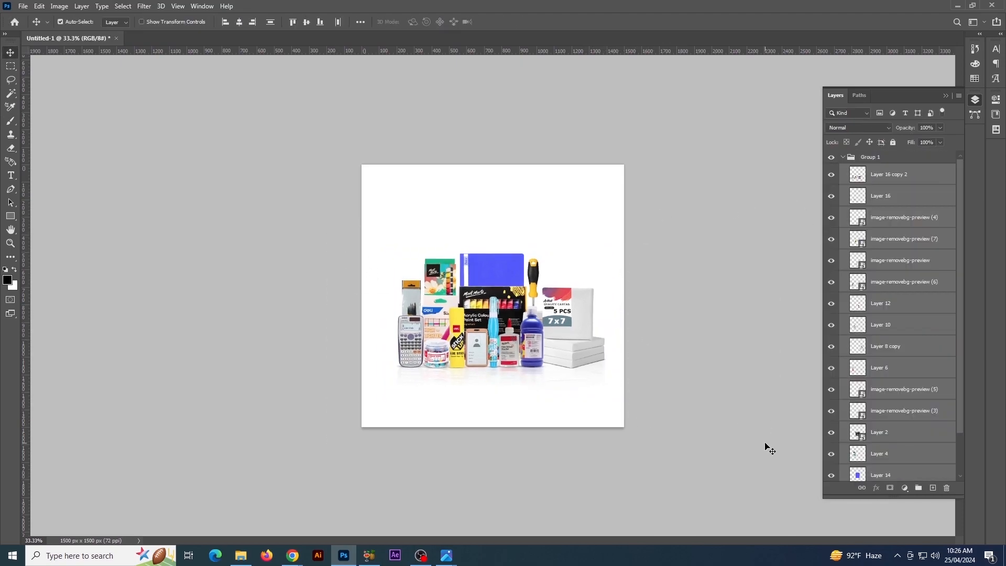
key(Left)
key(Left)
Scale the Group 1 product arrangement up slightly and nudge it further down the canvas
key(ctrl+t)
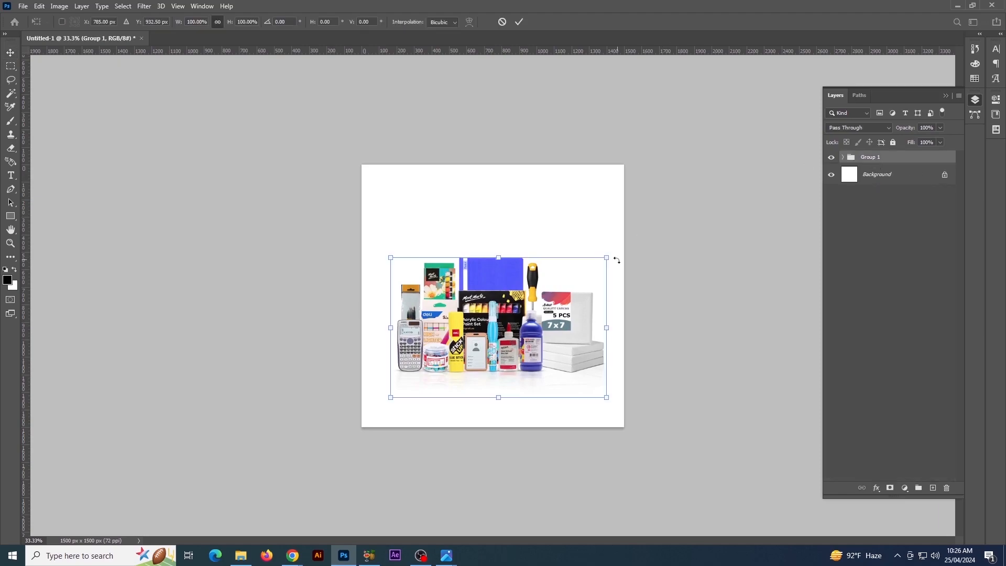
drag(613, 258, 611, 262)
key(Return)
key(Down)
key(Down)
key(Down)
key(Down)
key(Down)
key(Down)
key(Down)
key(Down)
key(Down)
key(Down)
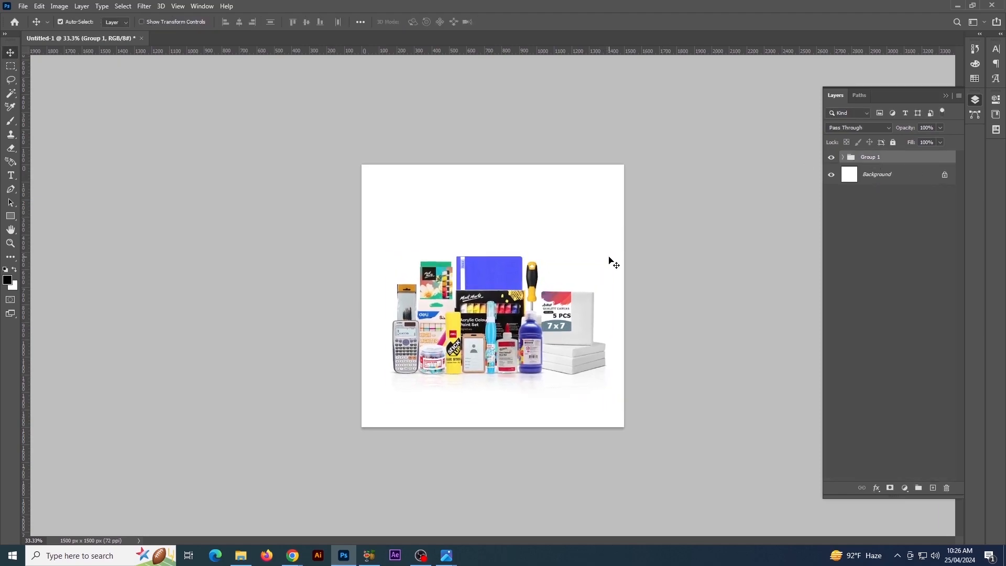
key(Down)
key(Down)
key(Down)
key(Down)
key(Down)
key(Down)
key(Down)
key(Down)
key(Down)
key(Down)
key(Down)
key(Down)
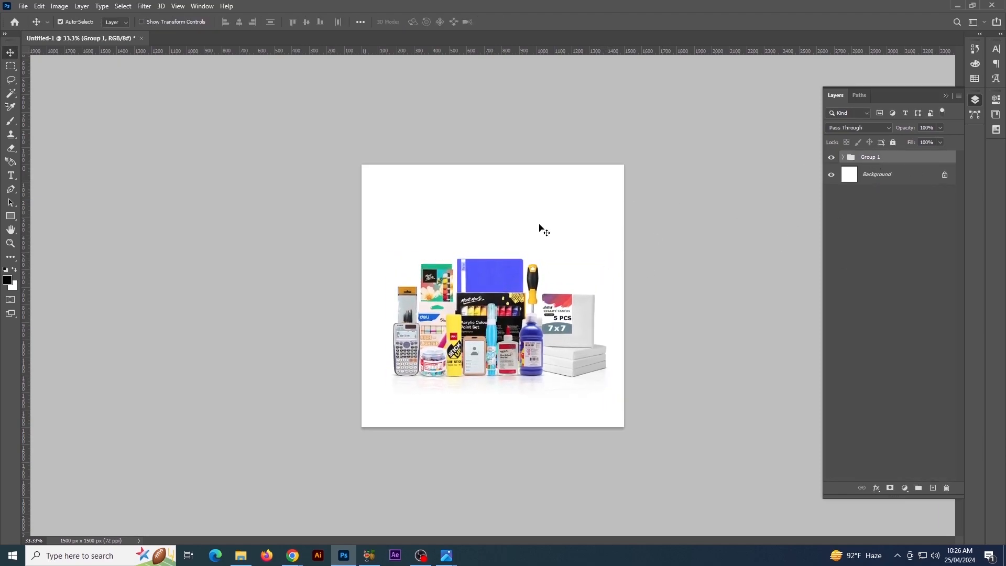
Switch to Chrome, open Freepik in a new tab and search for "product backround" to browse background images
click(294, 557)
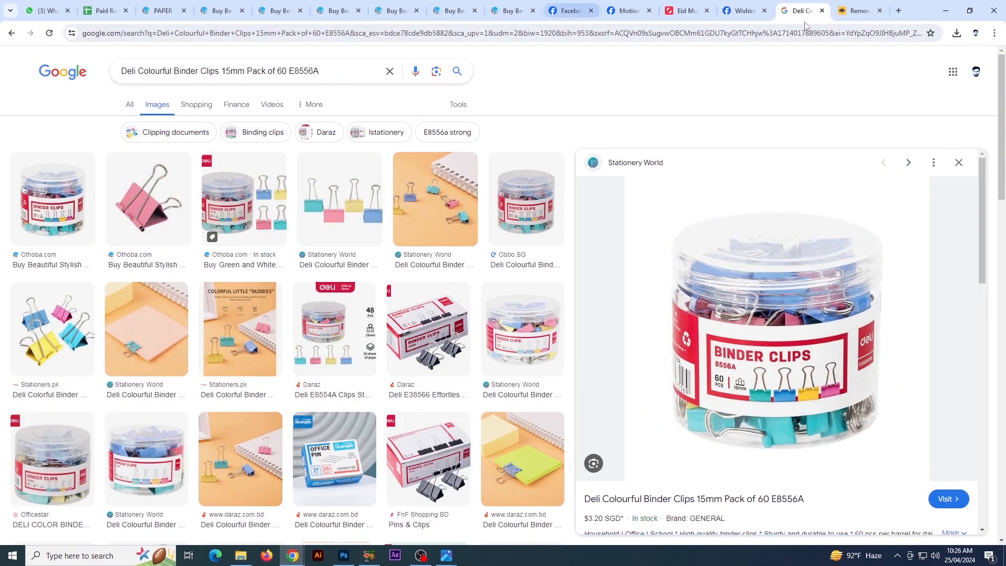
key(ctrl+t)
click(791, 37)
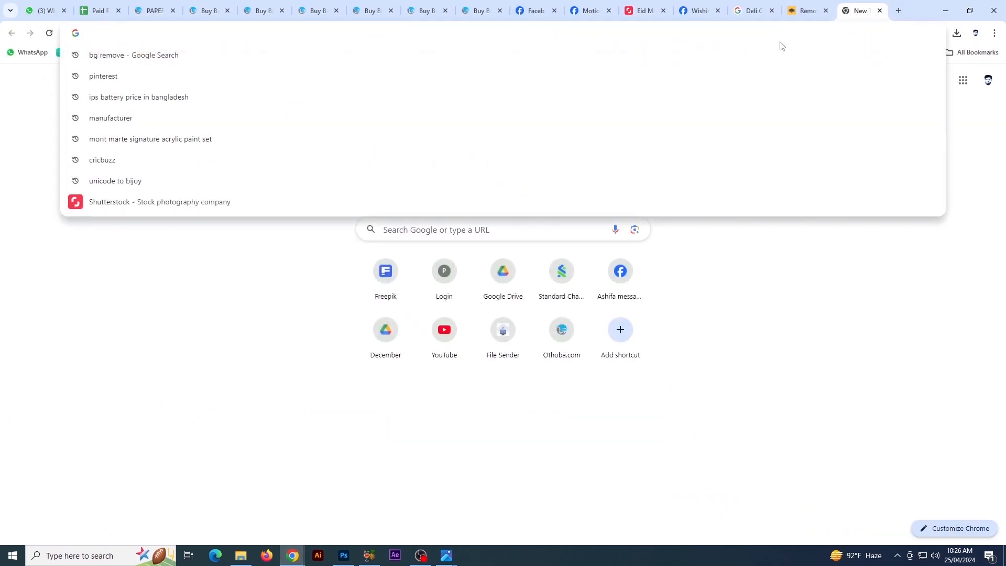
text(free)
key(Return)
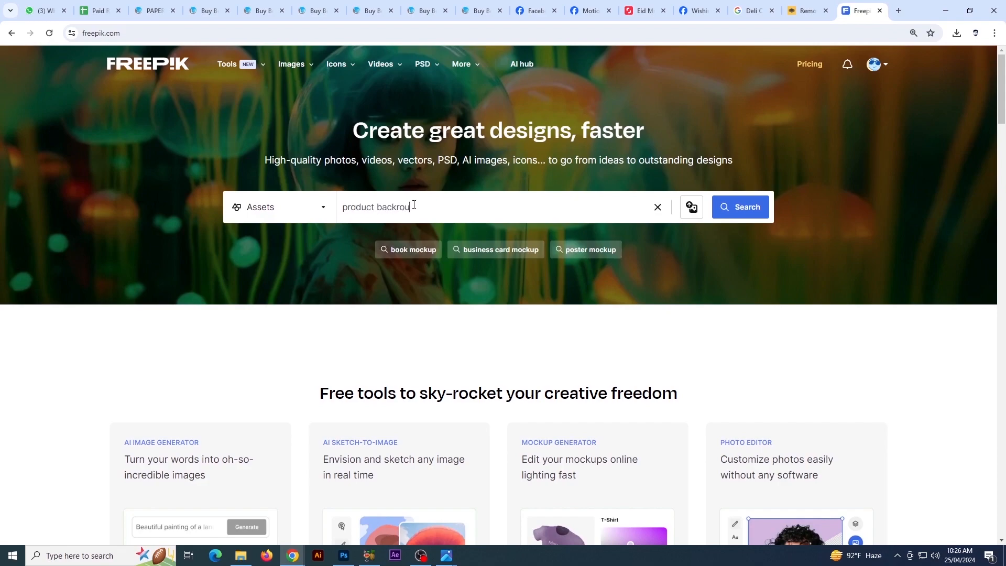
key(Return)
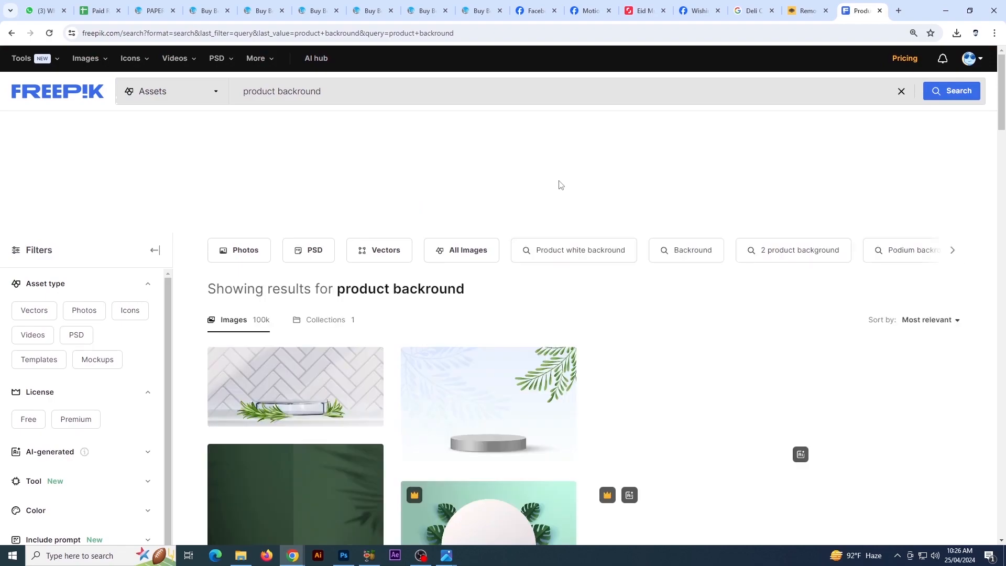
scroll(559, 184, down, 10)
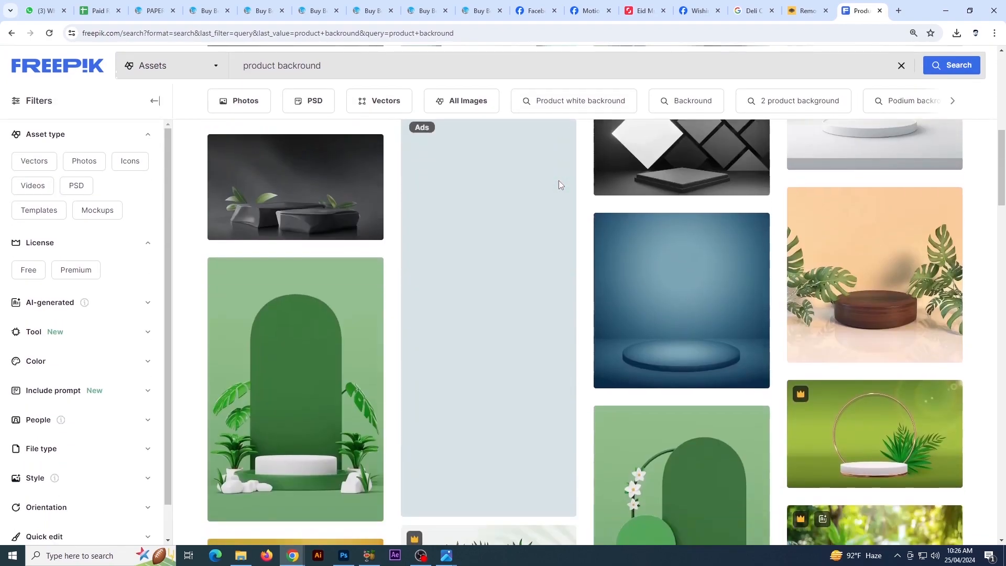
scroll(559, 185, down, 4)
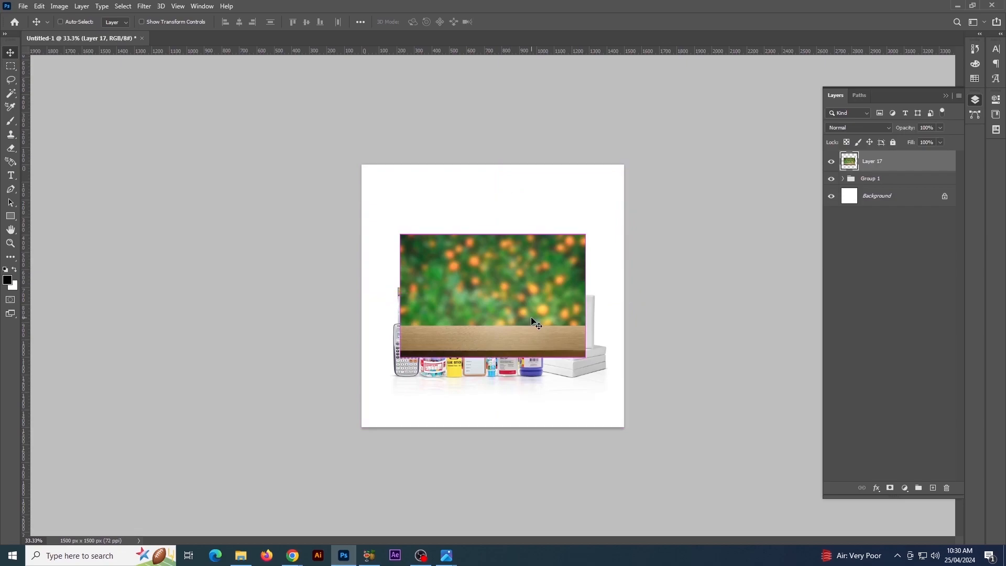
Enlarge the pasted wooden-table photo with the blurred orange-tree backdrop to cover the canvas and place it behind Group 1
key(ctrl+t)
drag(586, 234, 691, 152)
key(Return)
key(ctrl+bracketleft)
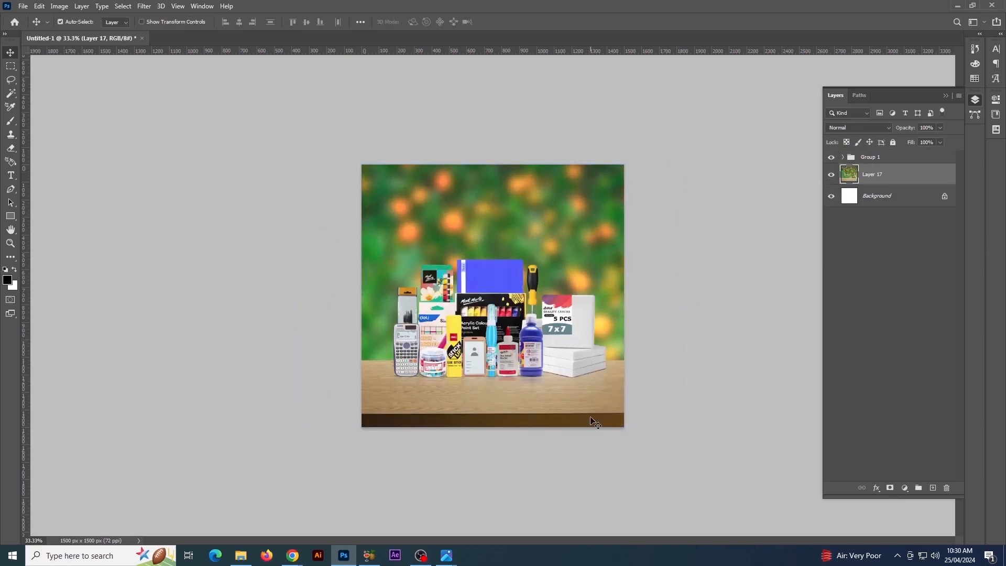
Stretch the background photo upward to about 132% of its height and nudge it slightly to the right and up
key(ctrl+t)
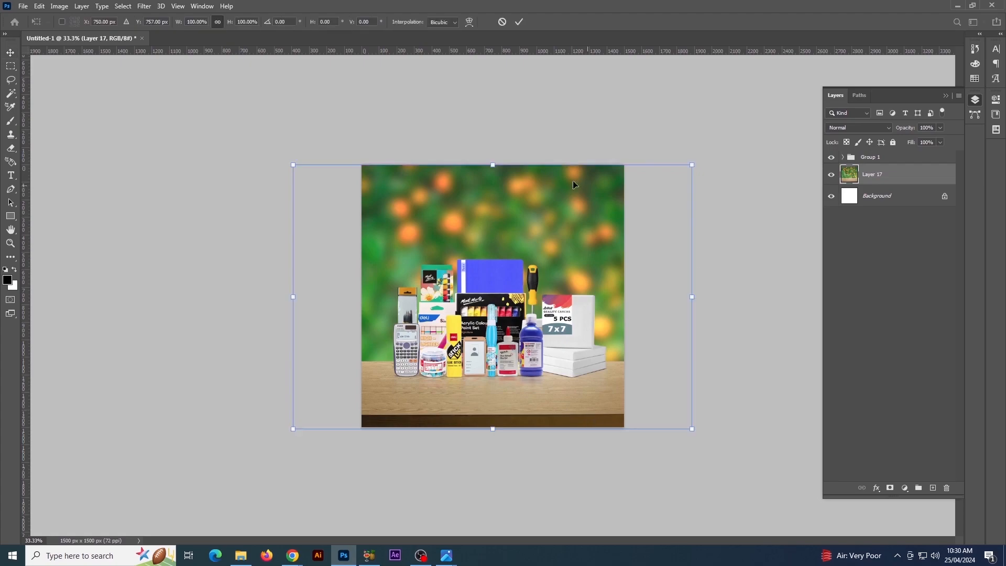
drag(496, 165, 568, 79)
key(Return)
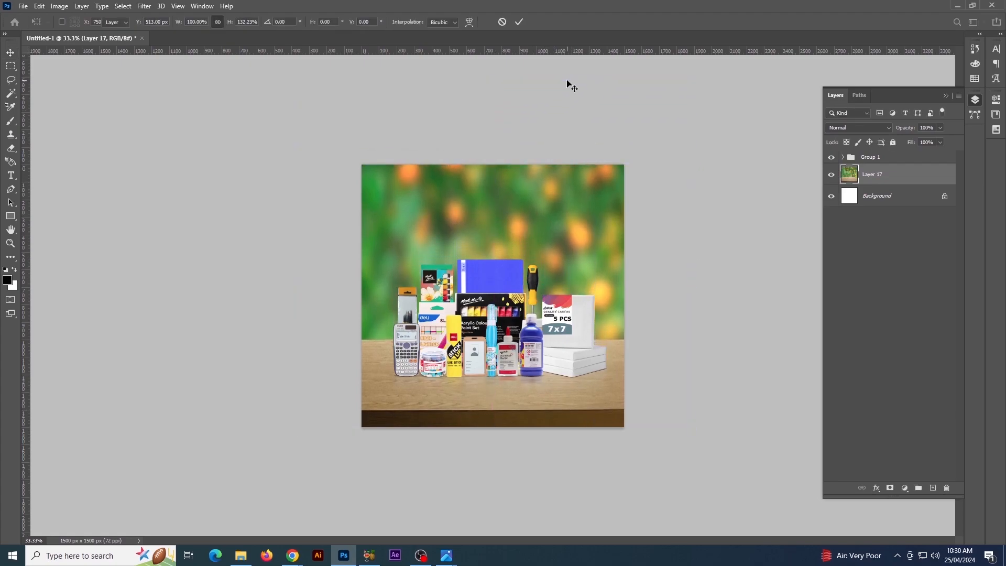
mouse_move(551, 405)
mouse_down()
mouse_move(558, 399)
mouse_move(558, 413)
mouse_up()
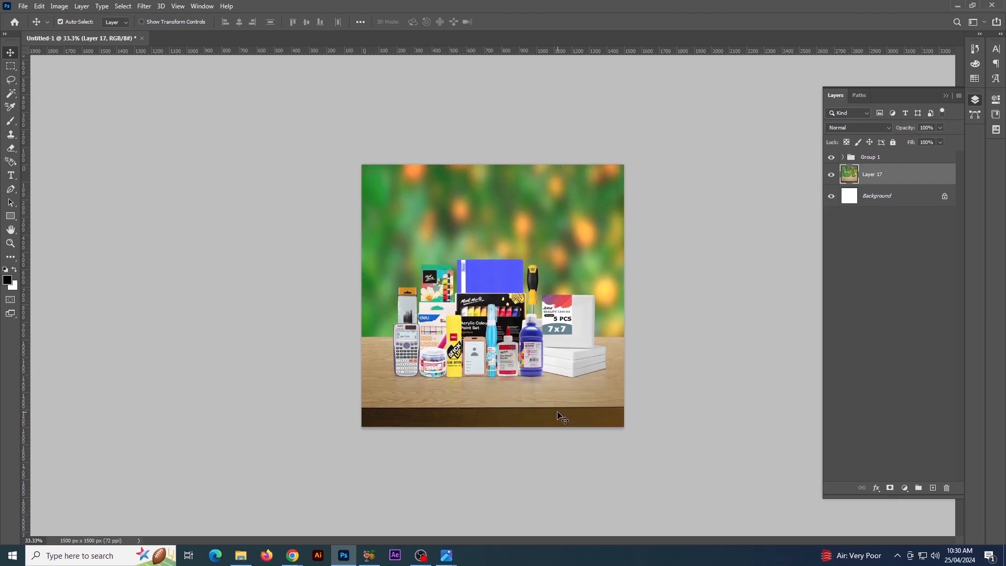
Scale the background photo proportionally to about 125% and move it up so the table's front edge stays in frame
key(ctrl+t)
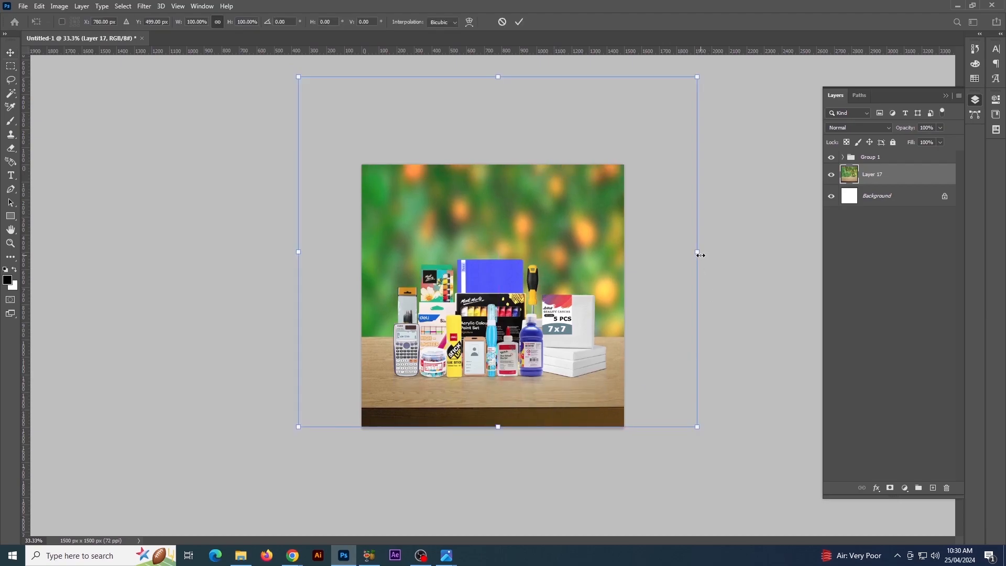
drag(701, 255, 752, 257)
drag(664, 348, 664, 315)
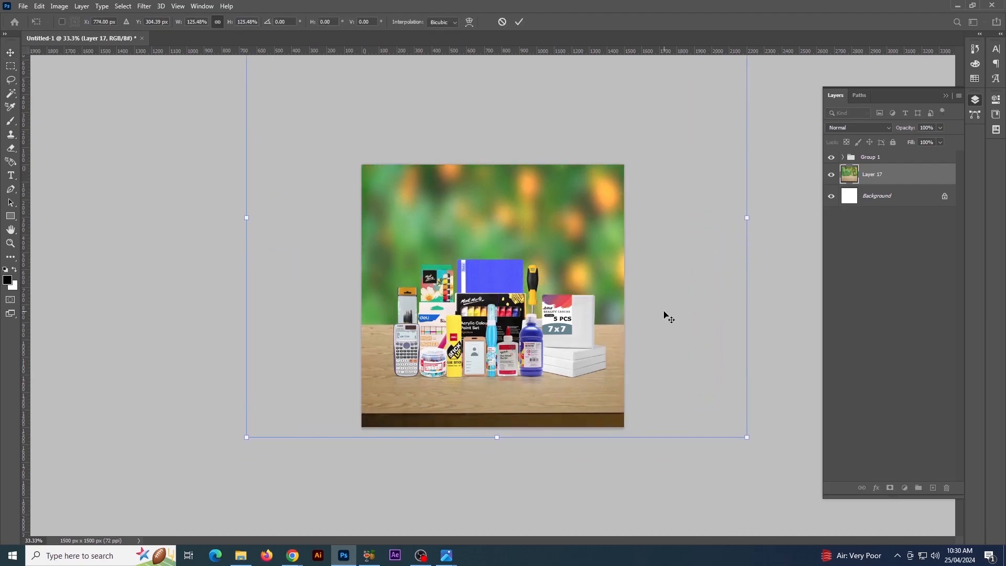
key(Return)
Copy the wooden tabletop area of the background photo to its own layer and delete the full photo's layer
key(ctrl+plus)
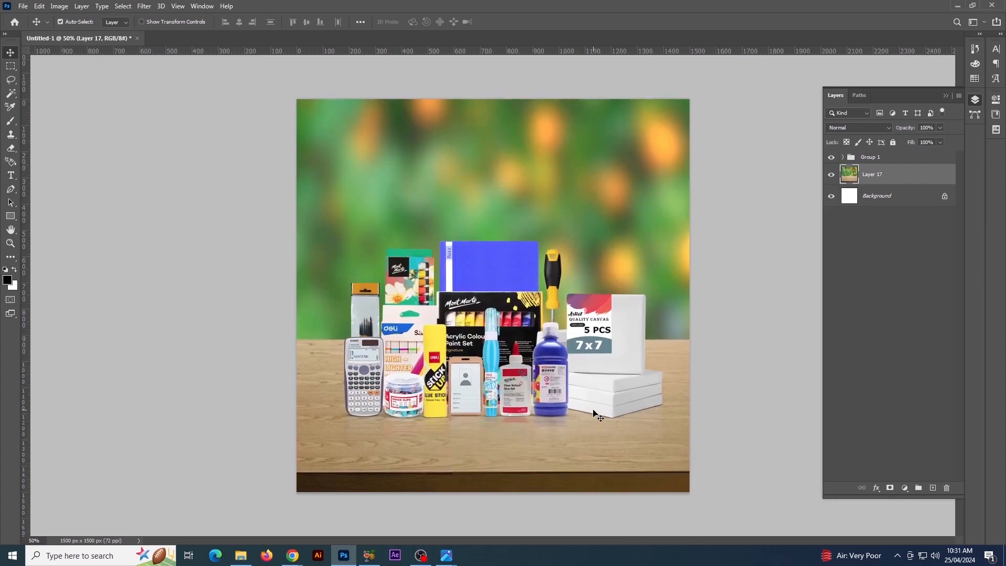
click(9, 68)
drag(298, 343, 729, 491)
key(ctrl+j)
click(889, 203)
key(Delete)
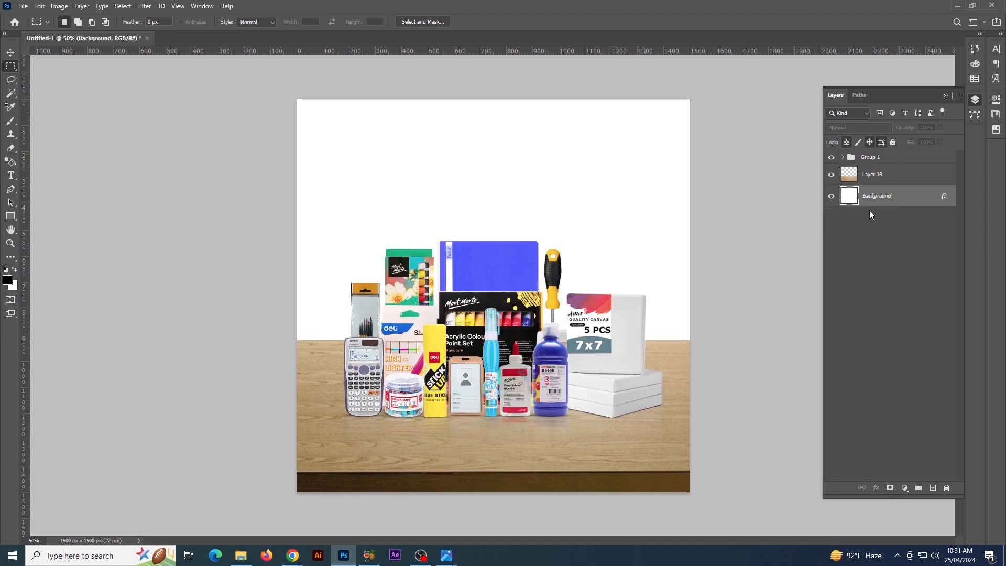
key(ctrl+minus)
key(ctrl+minus)
key(ctrl+plus)
key(v)
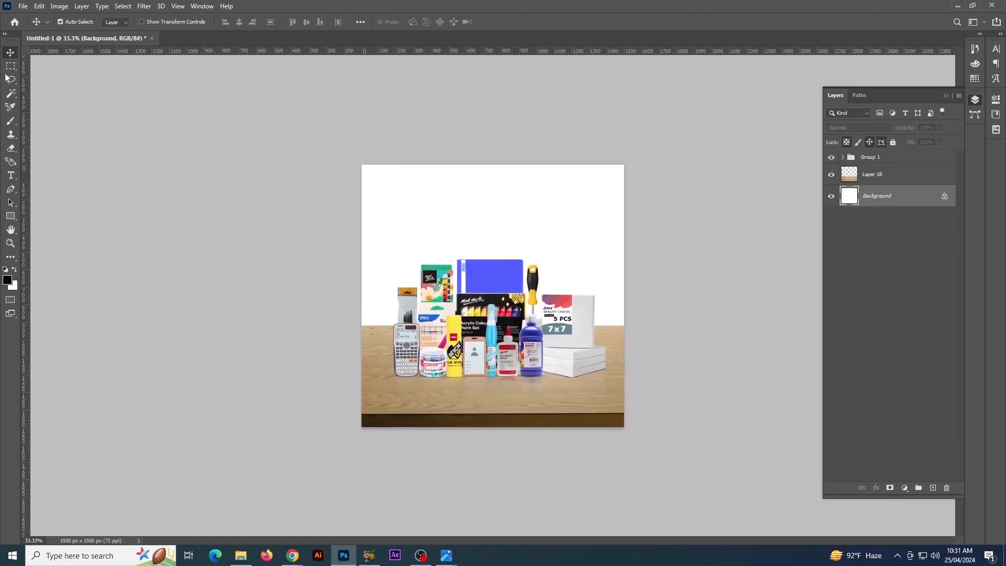
click(582, 412)
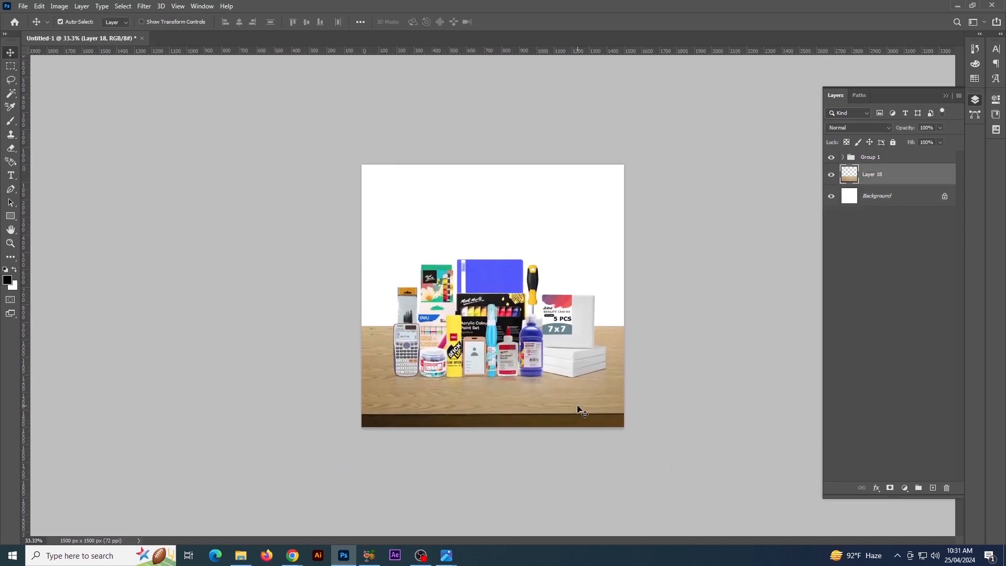
Copy Freepik's blurred home interior image with a wooden table, plants and wall shelves from Chrome and paste it into the Photoshop document
mouse_move(292, 555)
click(328, 521)
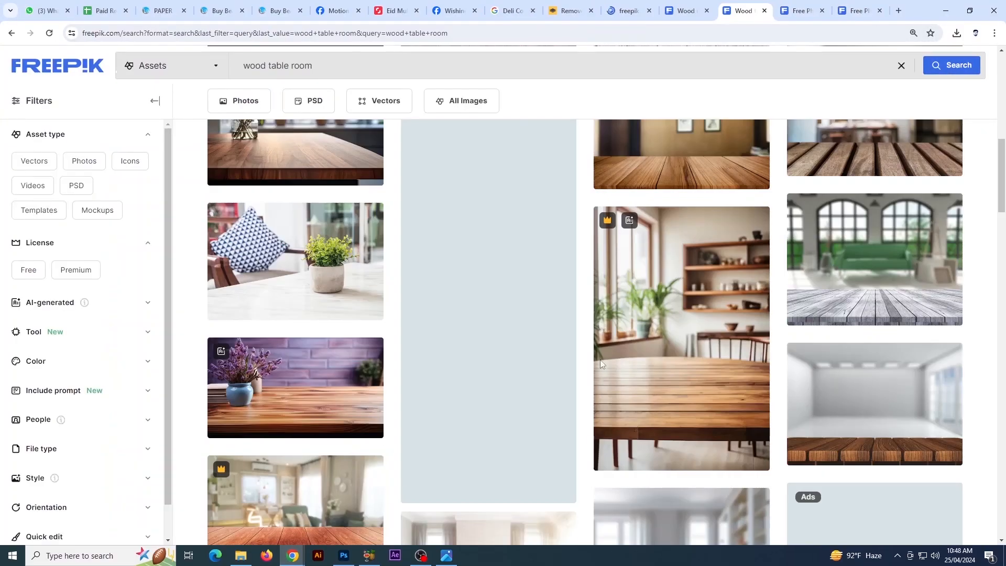
click(603, 364)
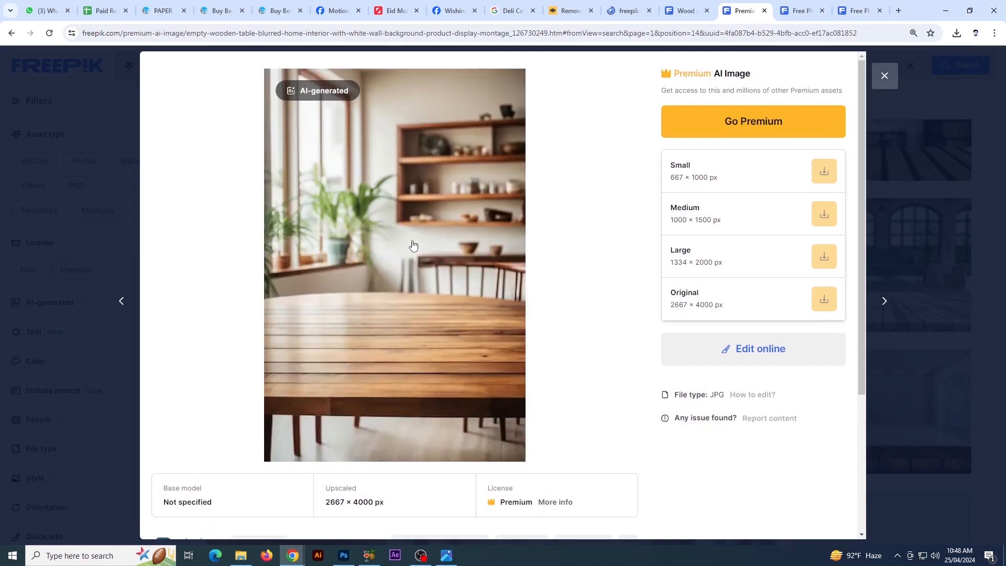
right_click(411, 241)
click(445, 284)
click(349, 558)
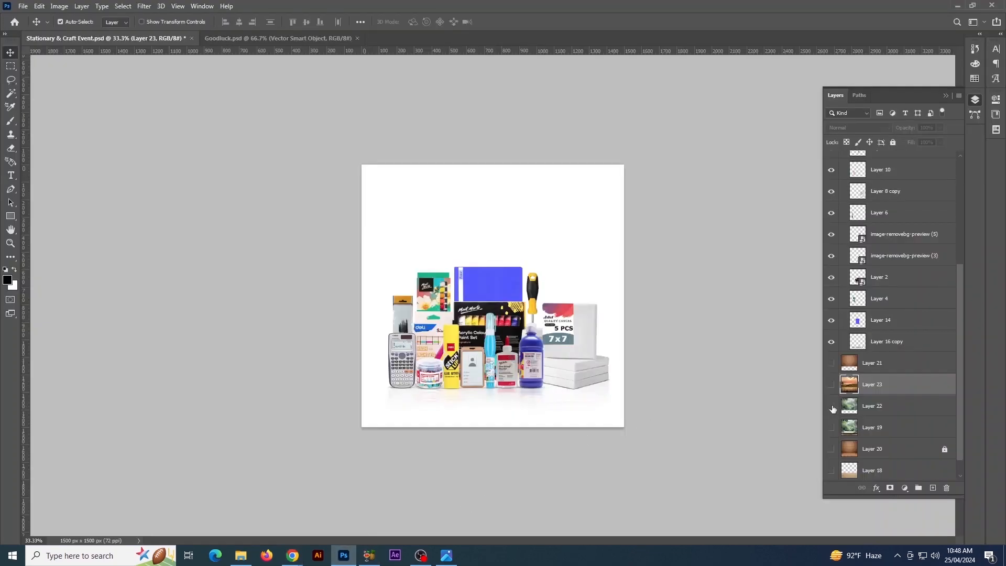
key(ctrl+v)
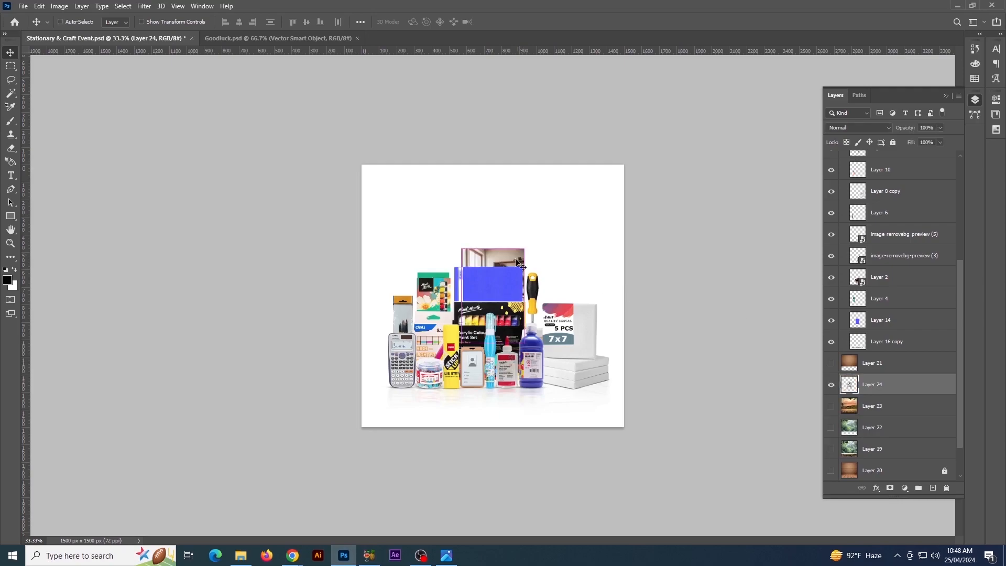
Enlarge the pasted room photo to cover the whole canvas and move it slightly down behind the products
key(ctrl+t)
drag(525, 247, 709, 138)
key(Return)
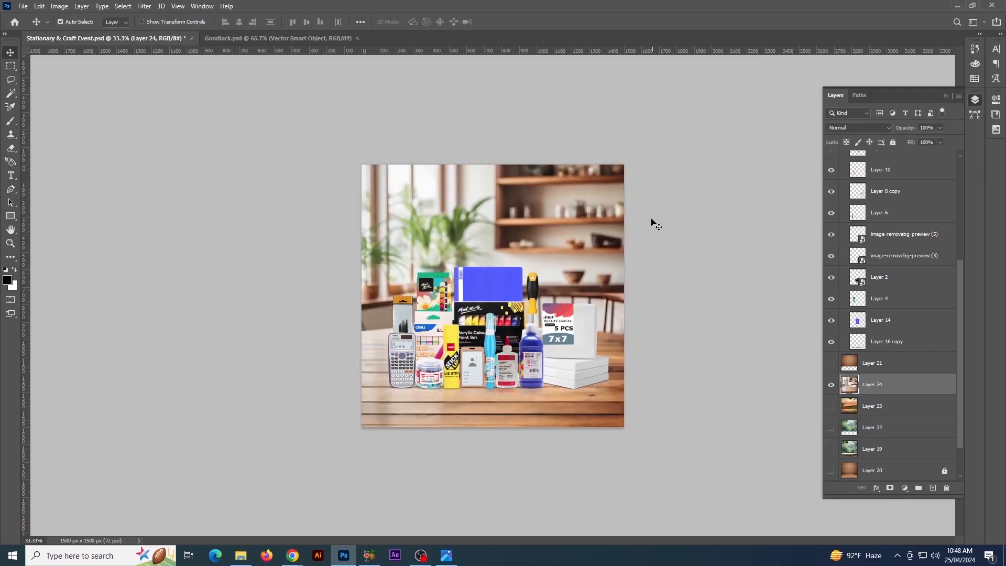
drag(589, 225, 587, 249)
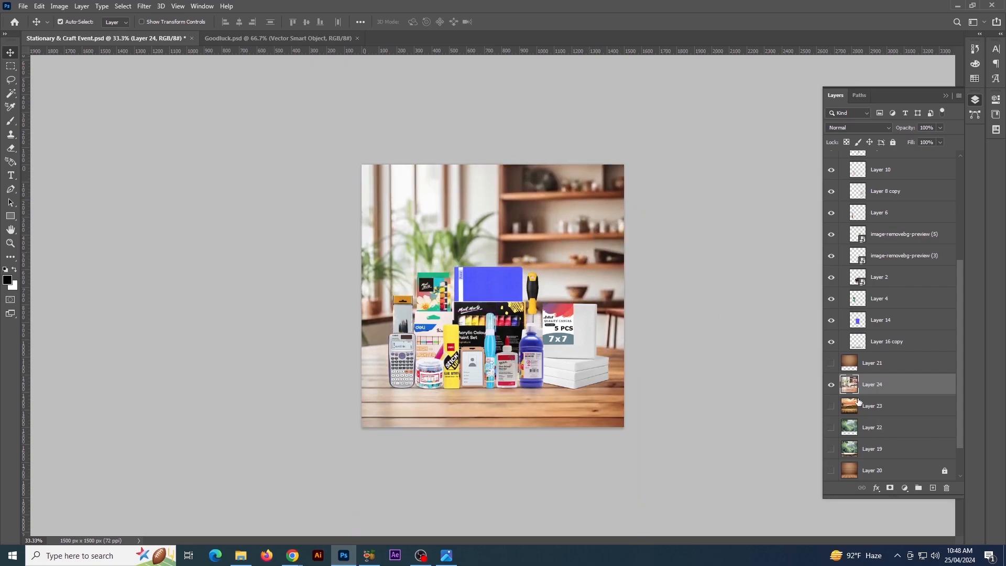
Show the Layer 18 tabletop and move it above Layer 21, in front of the Layer 24 room photo and behind the products
scroll(858, 402, down, 2)
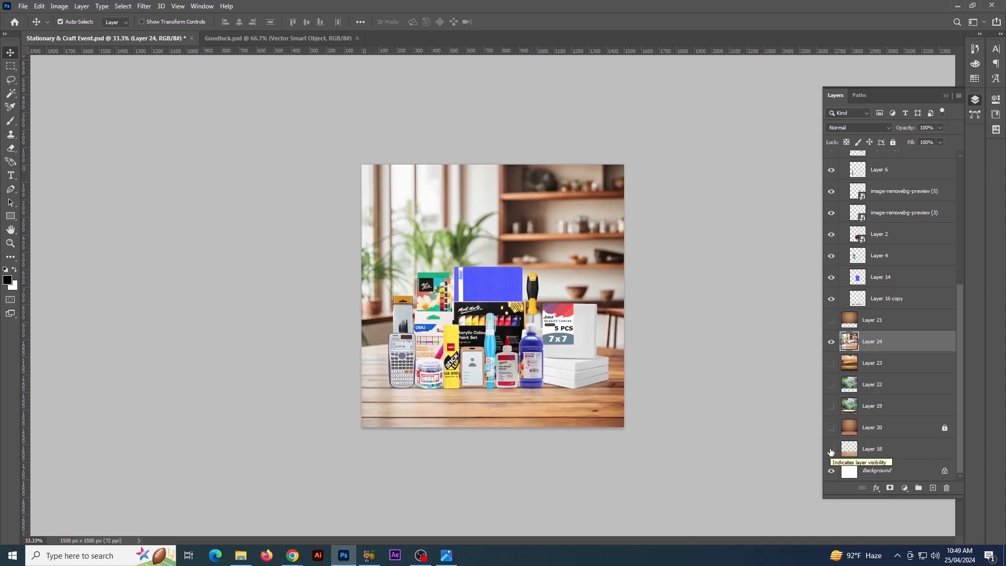
click(832, 343)
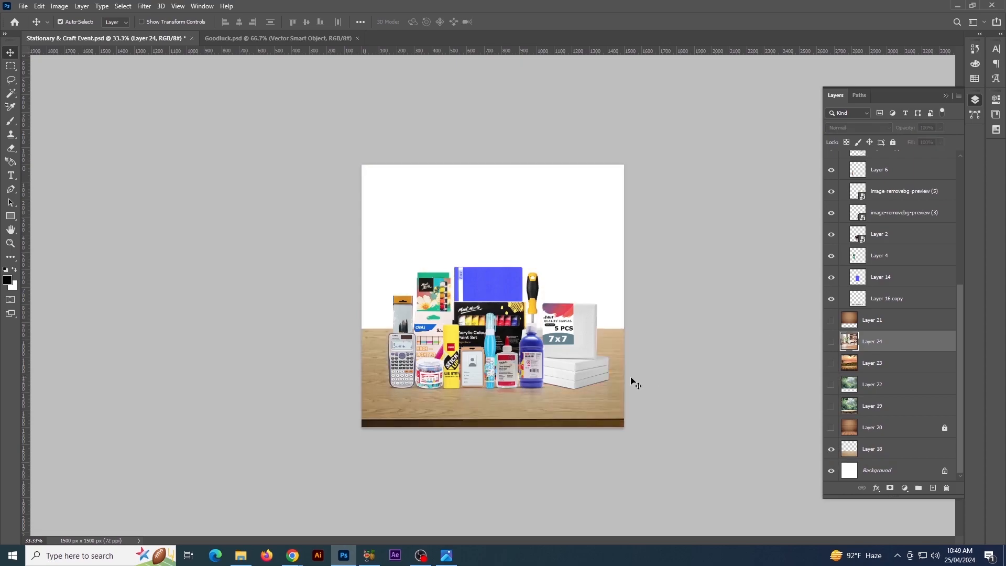
key(alt+bracketright)
click(832, 342)
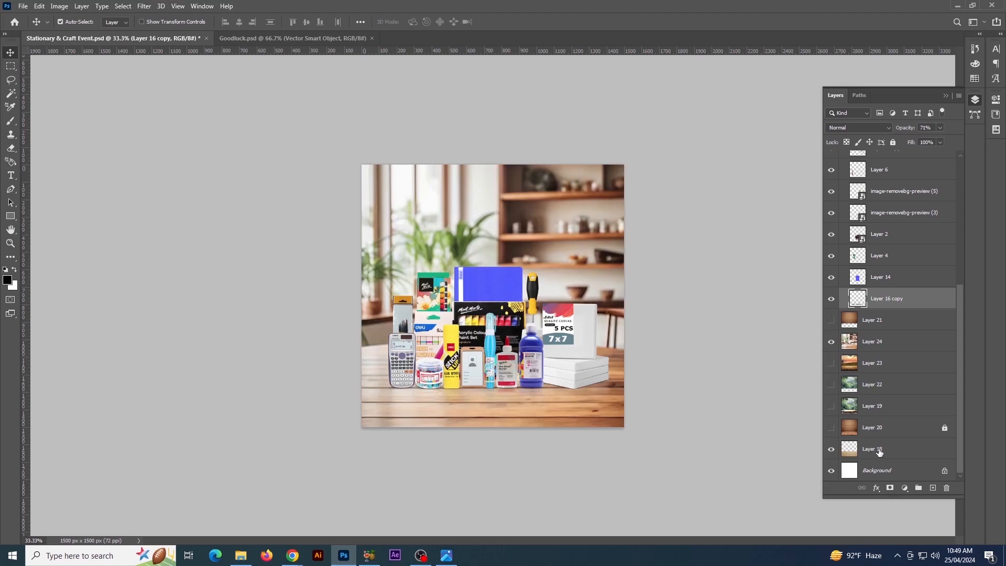
drag(881, 452, 881, 310)
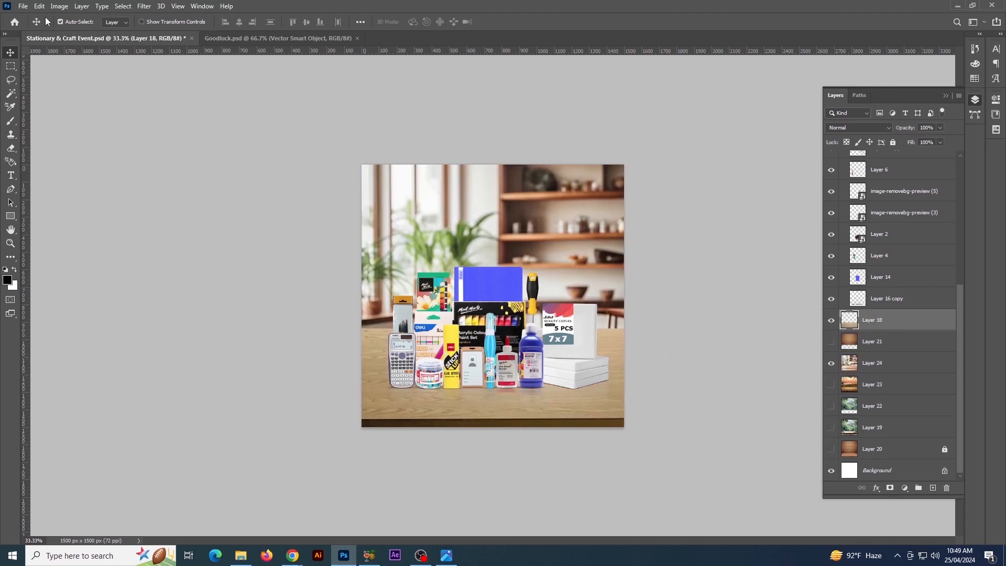
Adjust the tabletop with Camera Raw Filter: Temperature +9, Exposure -0.25, Contrast -6, Highlights -4, Vibrance -12, Saturation -6
click(59, 5)
mouse_move(145, 6)
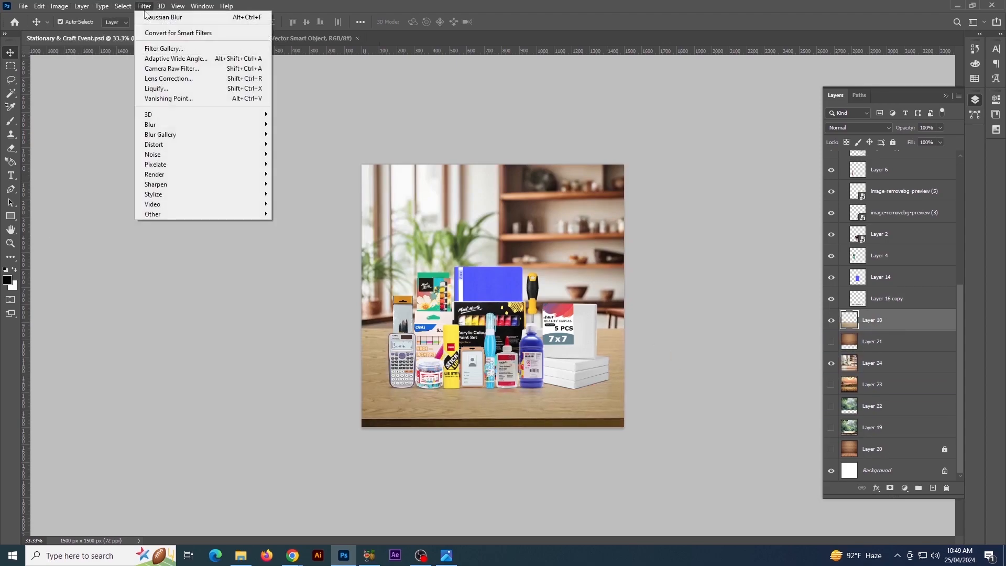
click(169, 69)
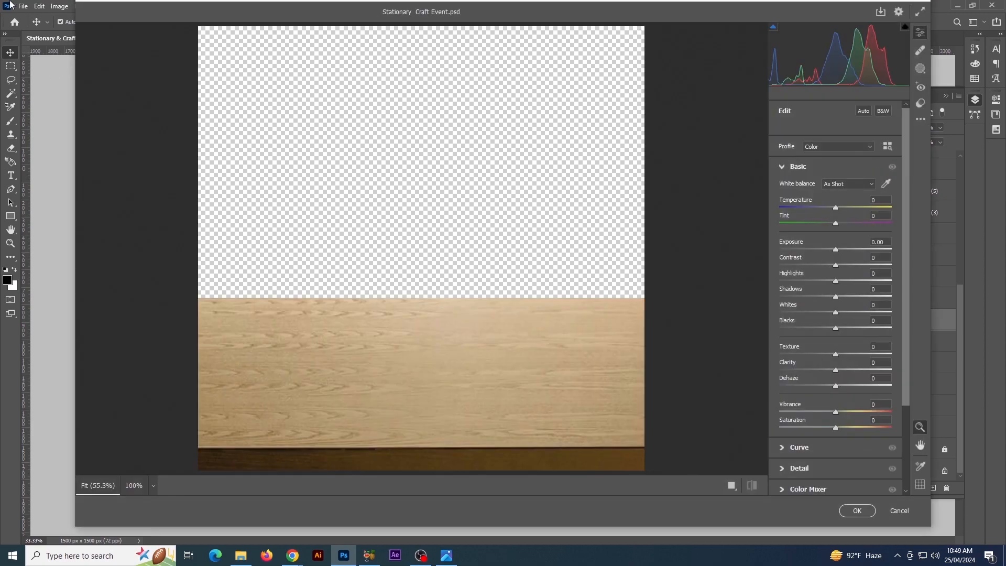
drag(836, 252, 831, 283)
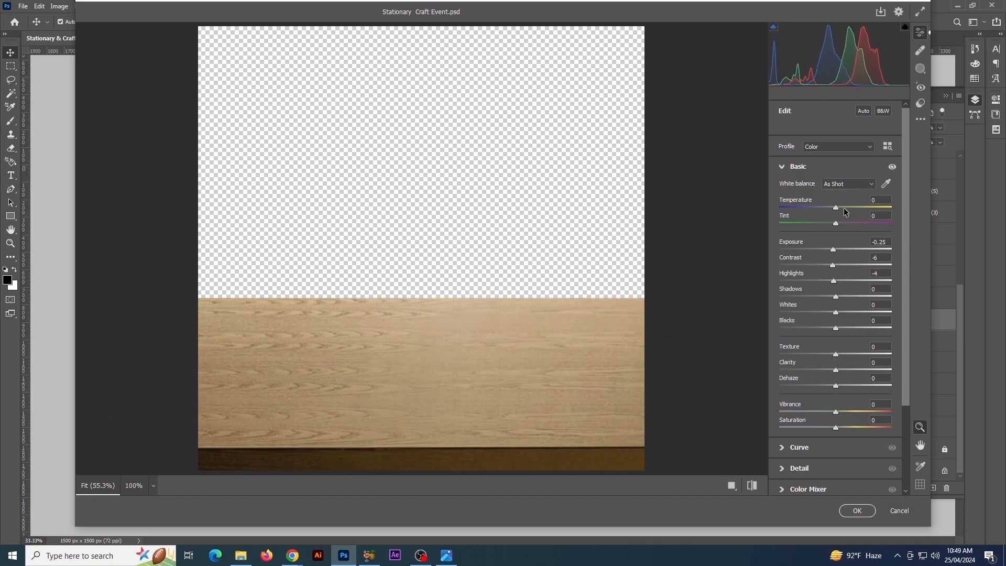
drag(836, 211, 843, 210)
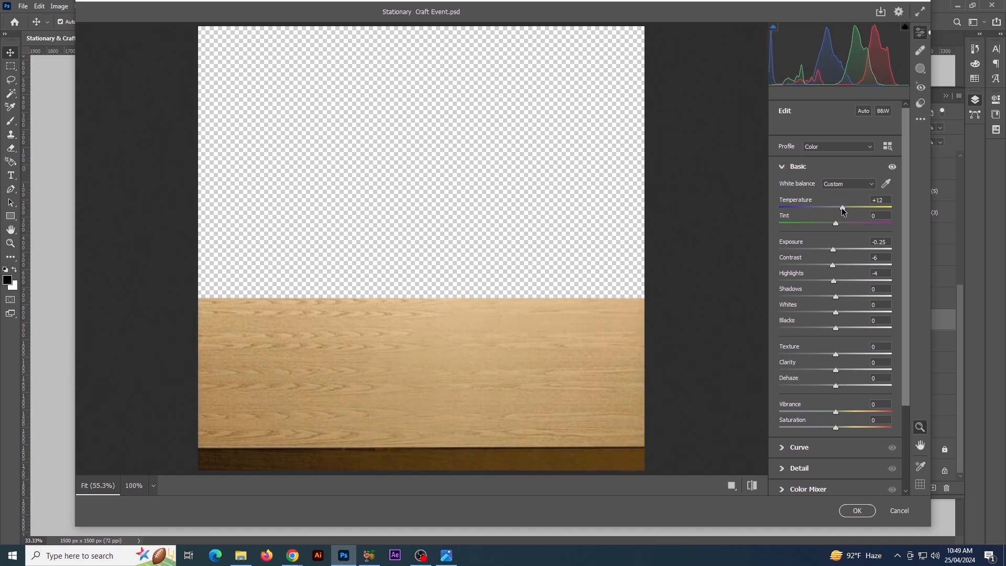
drag(837, 428, 830, 415)
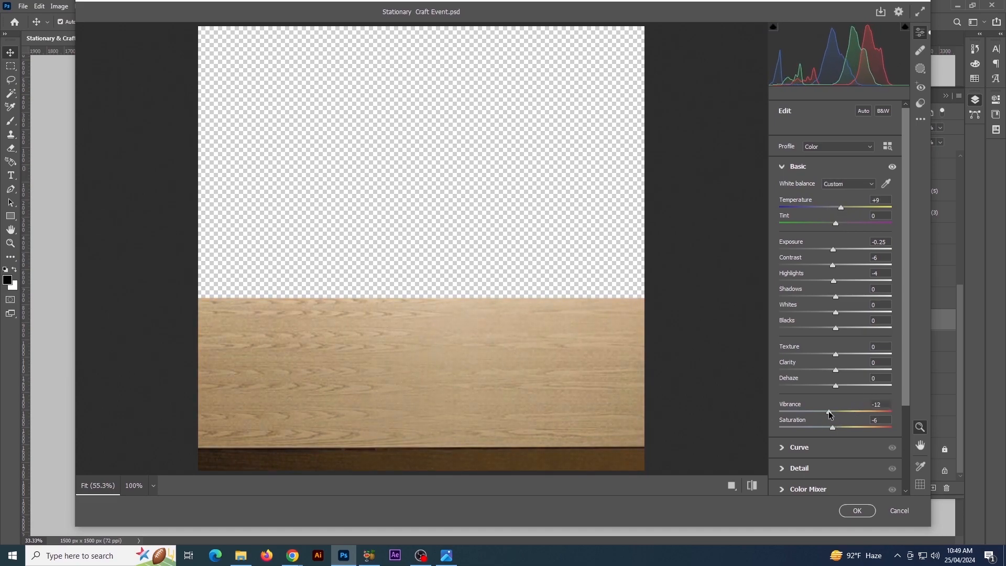
click(845, 515)
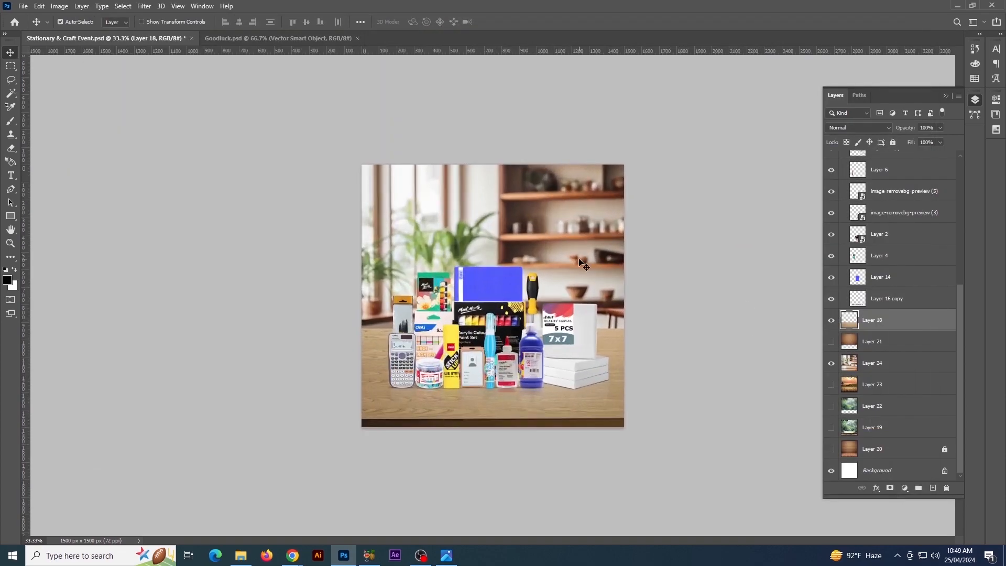
click(582, 262)
click(144, 6)
mouse_move(197, 135)
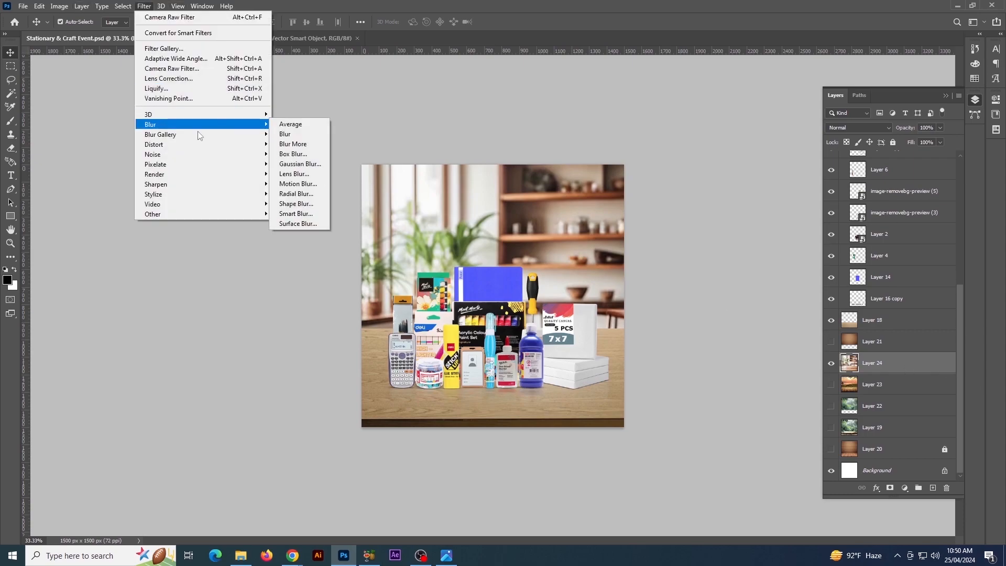
click(296, 173)
drag(779, 329, 770, 329)
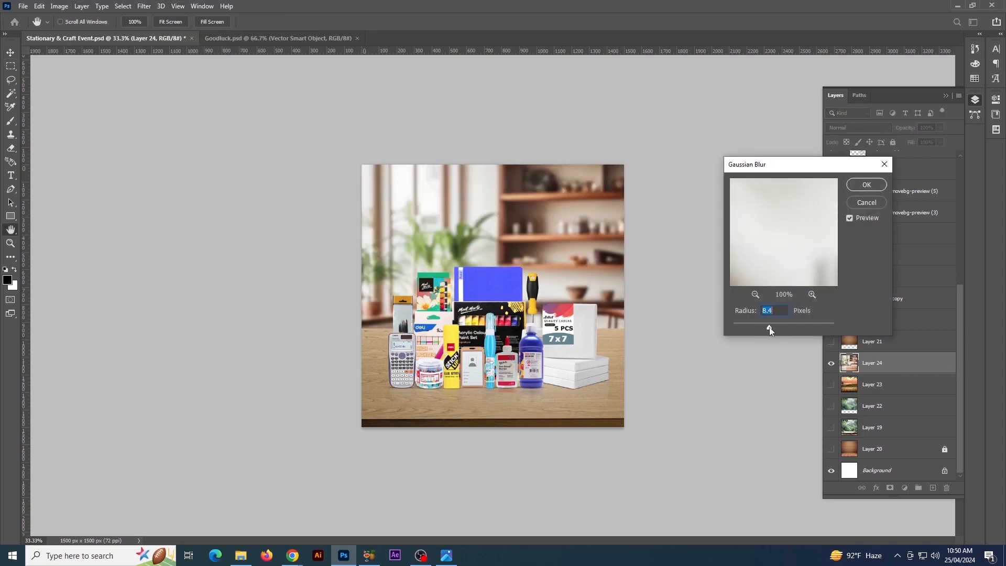
click(866, 204)
click(695, 250)
click(850, 364)
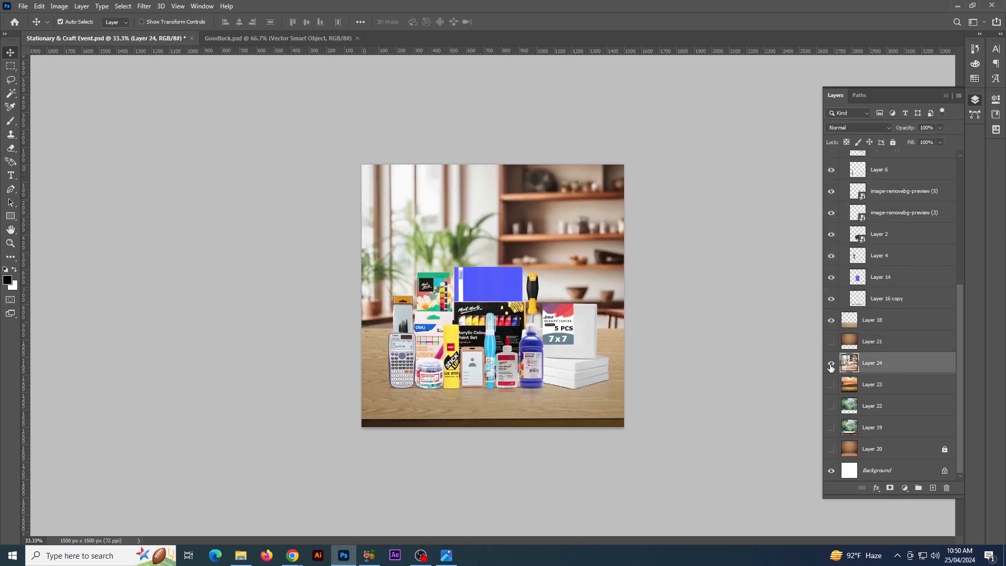
Apply a Gaussian Blur with a radius of 24.9 pixels to the Layer 24 room photo
click(292, 555)
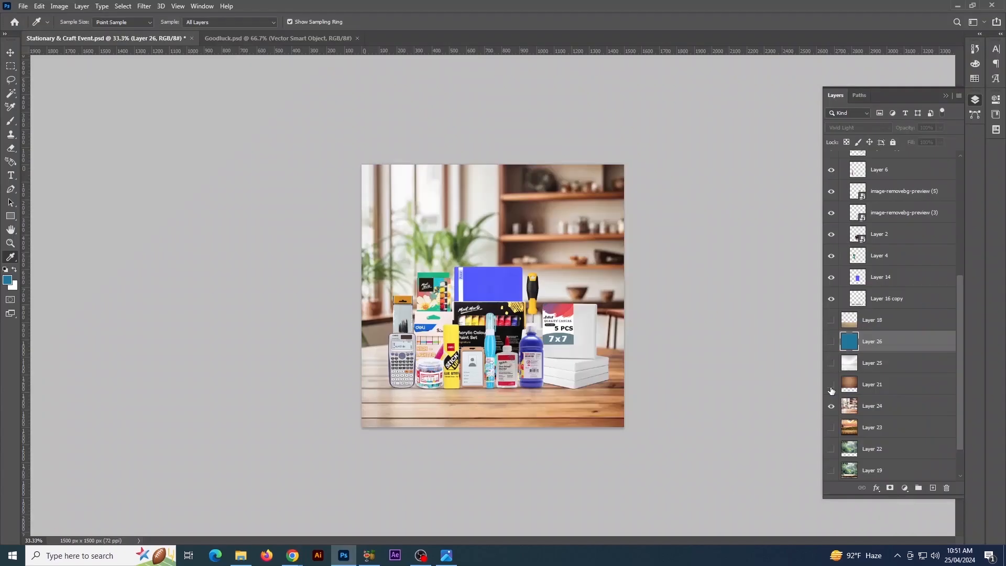
click(867, 406)
click(144, 5)
mouse_move(221, 124)
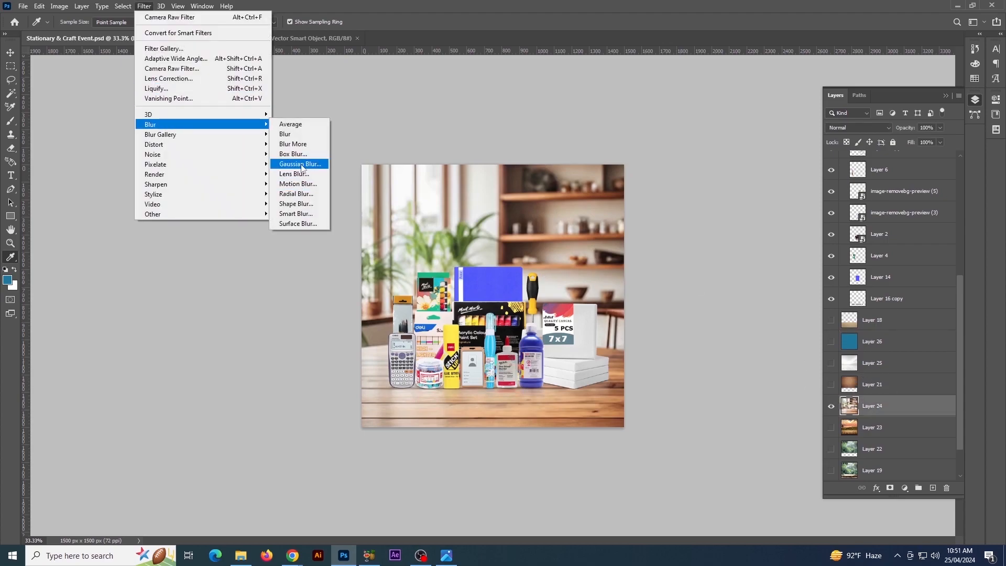
click(300, 164)
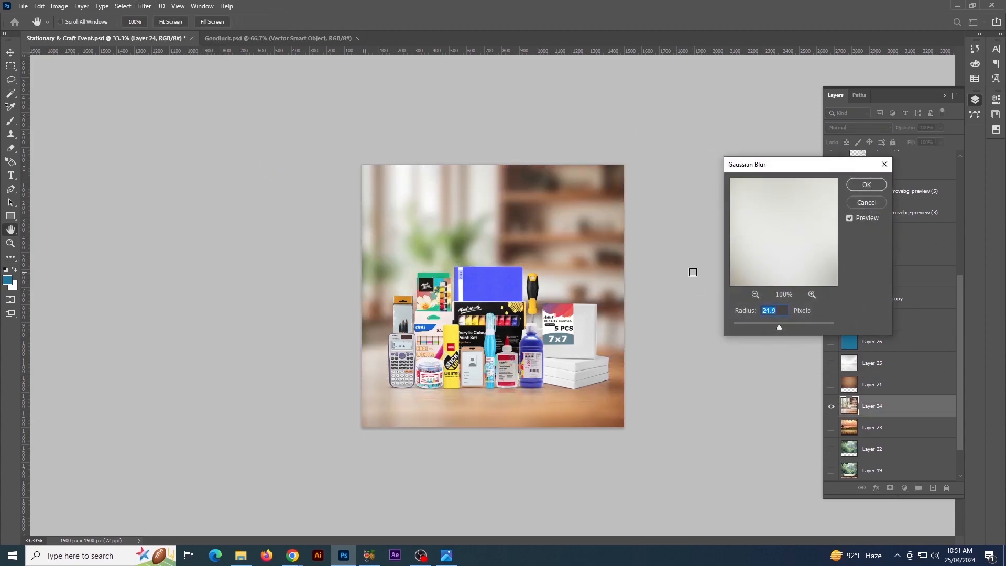
click(867, 184)
key(ctrl+minus)
key(ctrl+minus)
key(ctrl+plus)
key(ctrl+plus)
key(ctrl+plus)
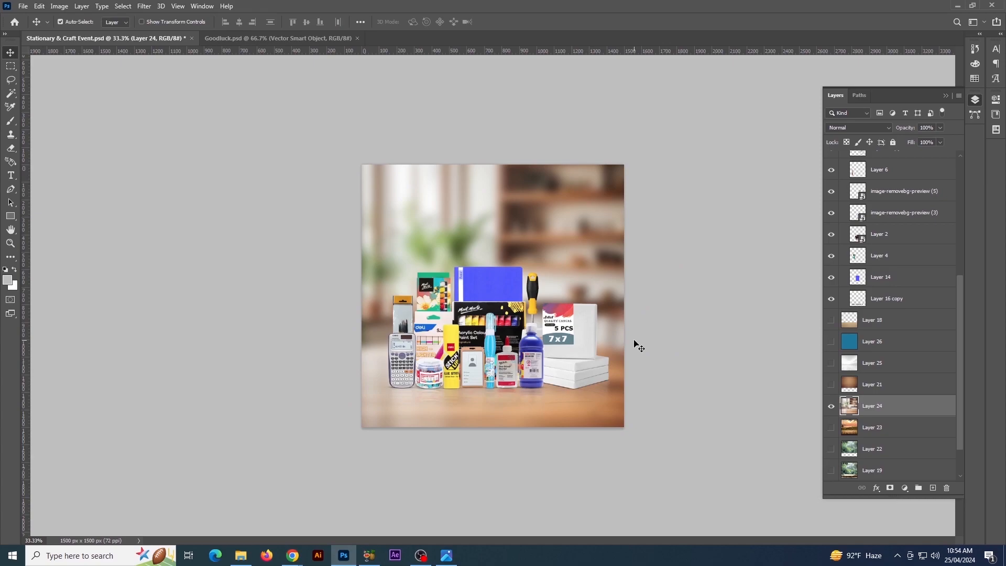
Paint the tabletop area of Layer 24 a smooth sampled tan with a 1000 px Soft Round brush
key(b)
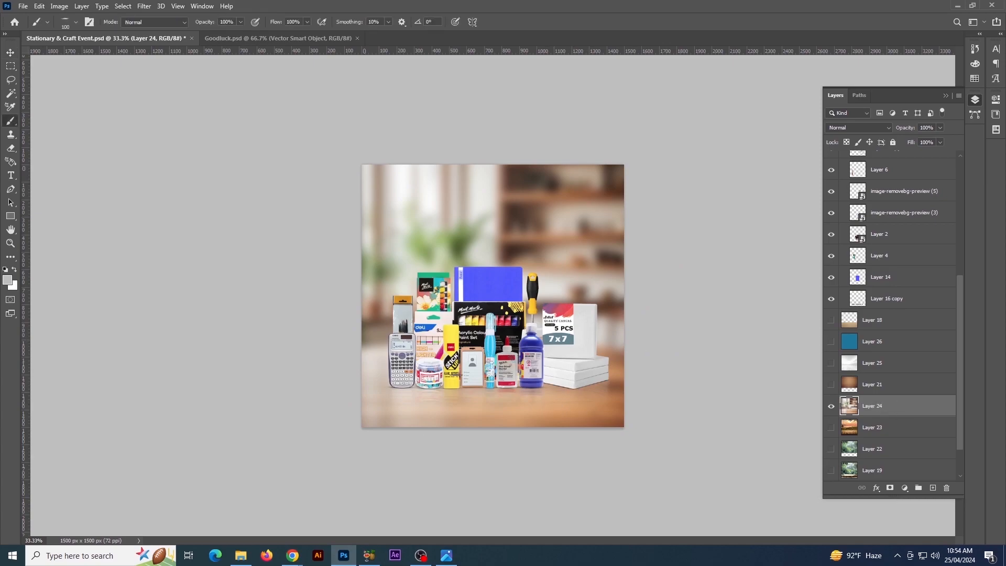
click(66, 23)
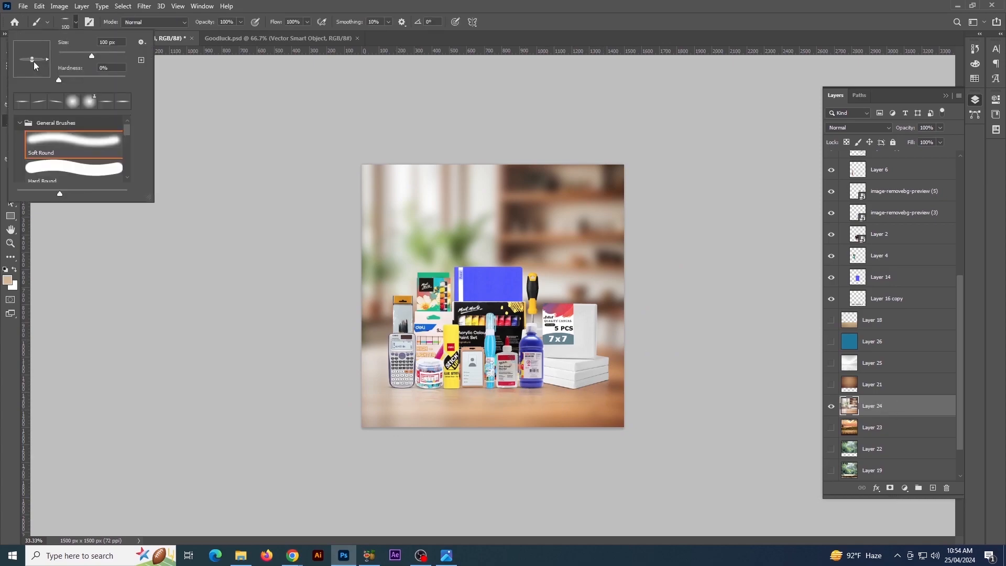
drag(33, 62, 33, 73)
key(Return)
key(bracketright)
key(bracketright)
key(bracketright)
key(bracketright)
key(bracketright)
key(bracketright)
key(bracketright)
key(bracketright)
key(bracketright)
key(bracketright)
key(bracketright)
key(bracketright)
key(bracketright)
alt+click(414, 412)
mouse_move(336, 441)
mouse_down()
mouse_move(687, 461)
mouse_move(134, 493)
mouse_up()
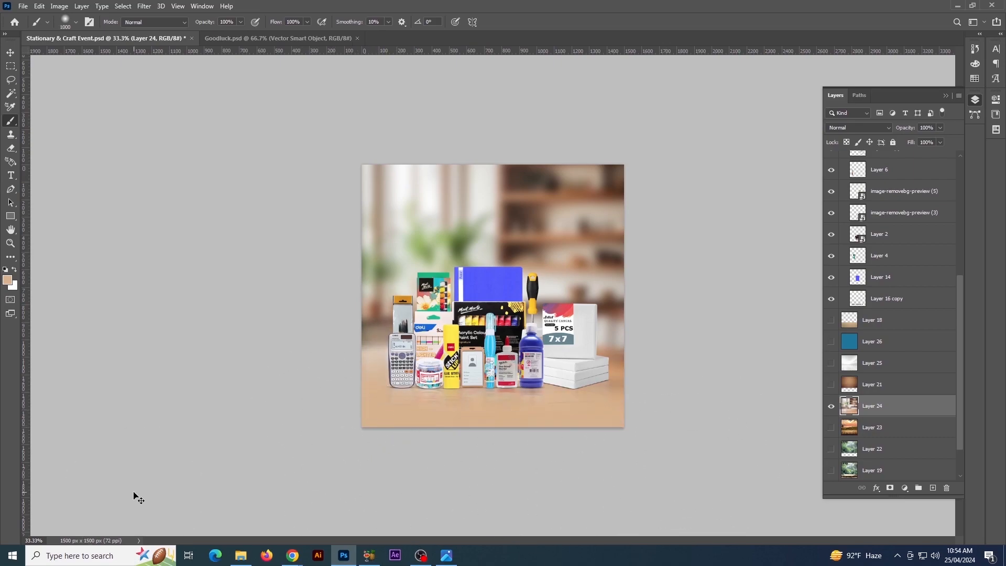
Add a new layer above Layer 24 and paint a soft white haze over the upper background with a 1500 px brush
click(933, 488)
key(x)
click(7, 281)
key(Return)
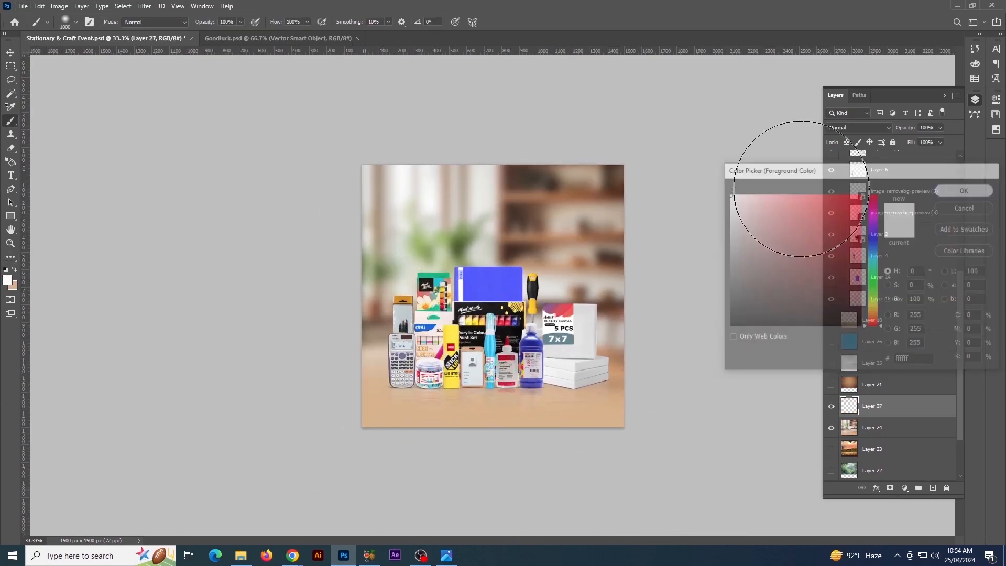
key(ctrl+minus)
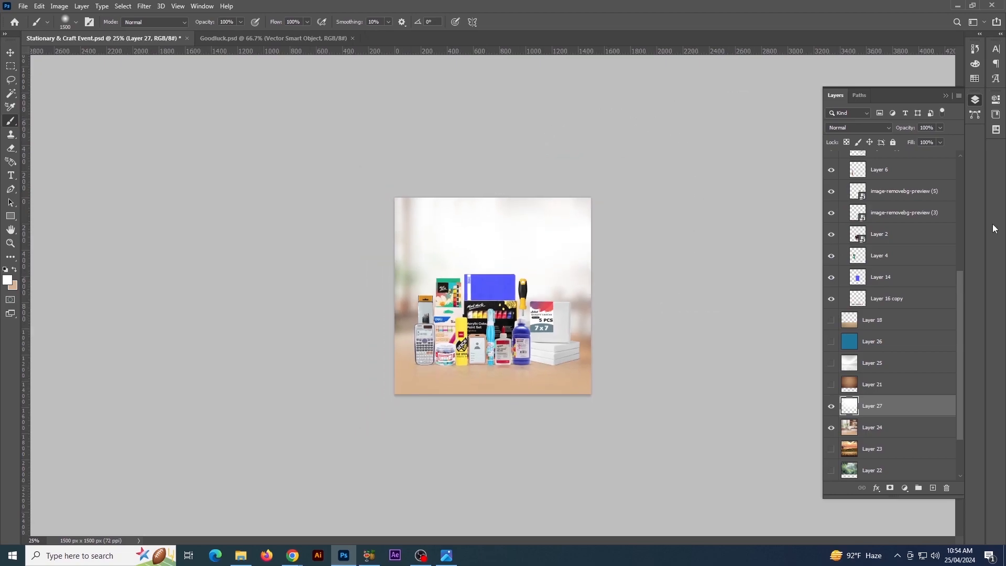
key(v)
key(ctrl+plus)
key(ctrl+plus)
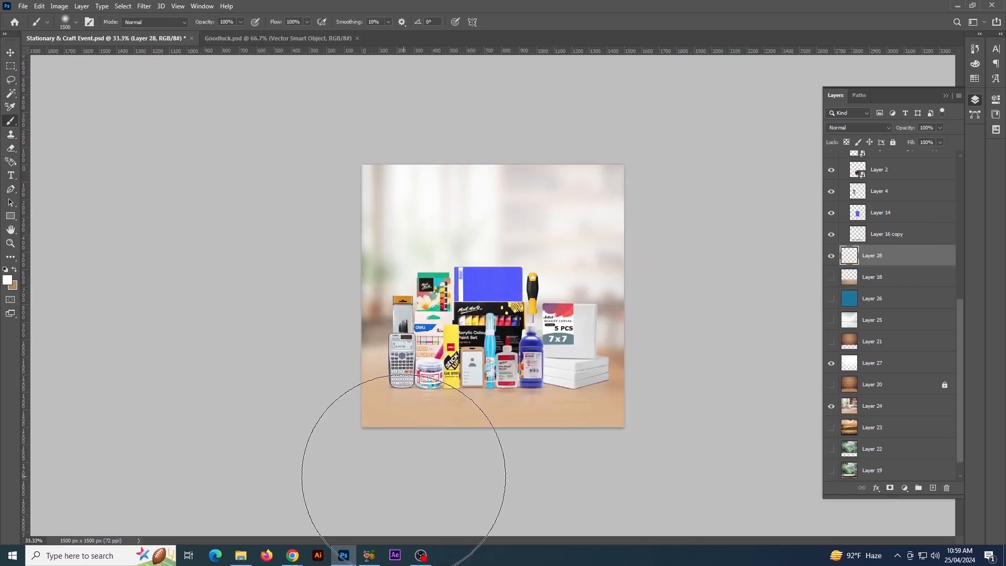
drag(377, 442, 633, 533)
key([)
key([)
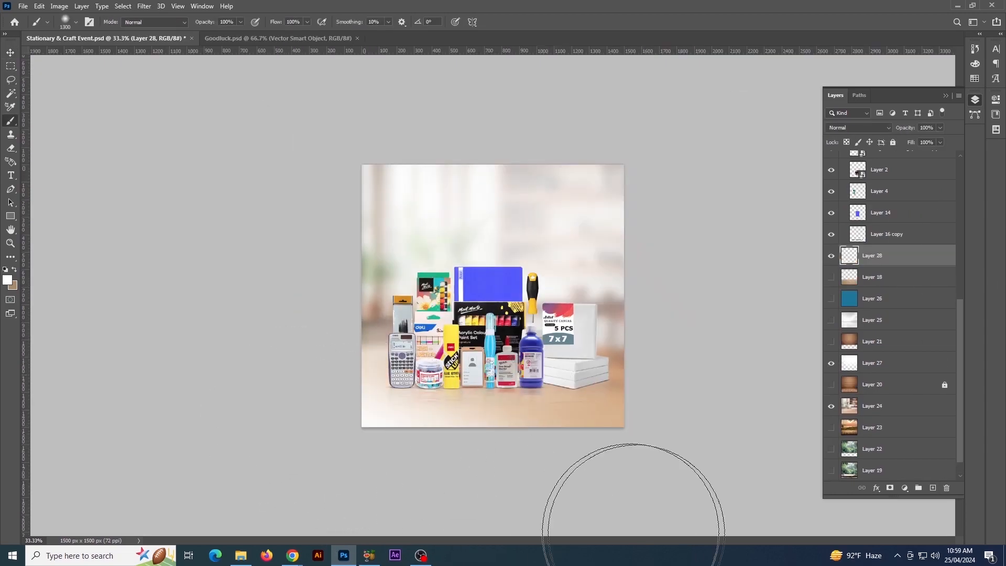
key(ctrl+z)
Paint soft brown over the table area on Layer 28, reducing the brush from 1300 px to 1000 px
key(x)
mouse_move(367, 462)
mouse_down()
mouse_move(802, 461)
mouse_move(209, 467)
mouse_up()
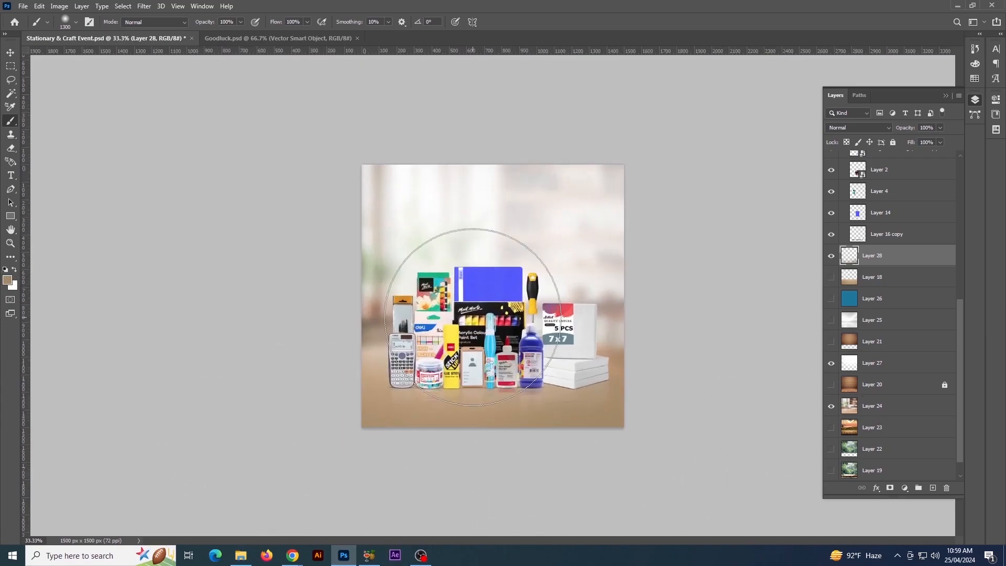
key([)
key([)
key([)
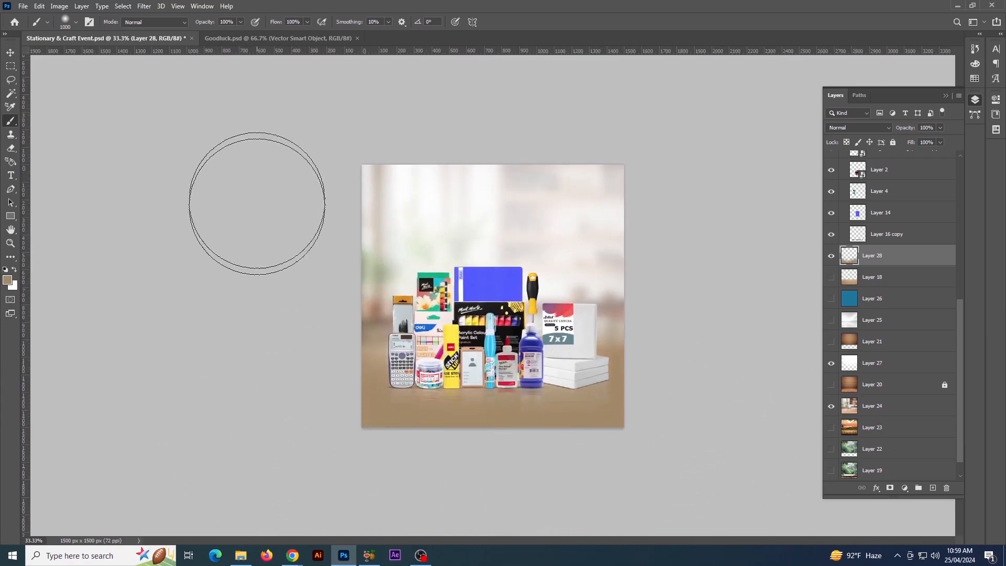
key(ctrl+minus)
key(ctrl+plus)
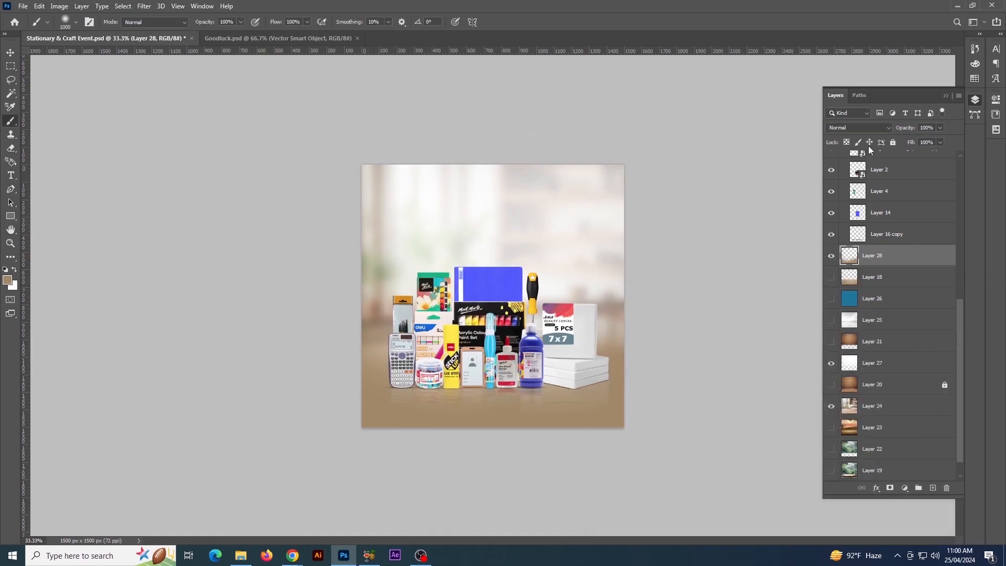
Set the blend mode of the brown paint on Layer 28 to Pin Light
click(859, 127)
key(Down)
key(Down)
key(Down)
key(Down)
key(Down)
key(Down)
key(Down)
key(Down)
key(Down)
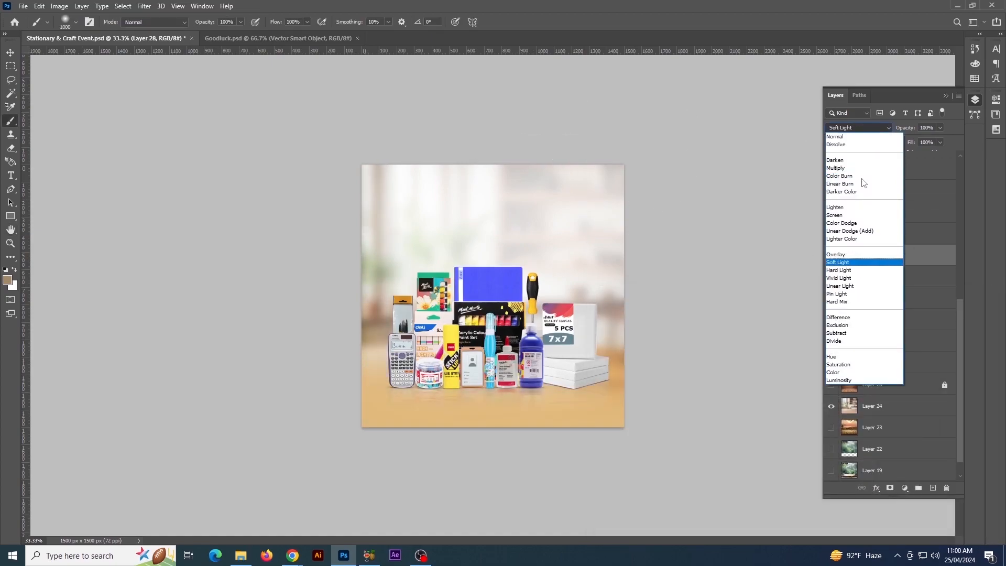
key(Up)
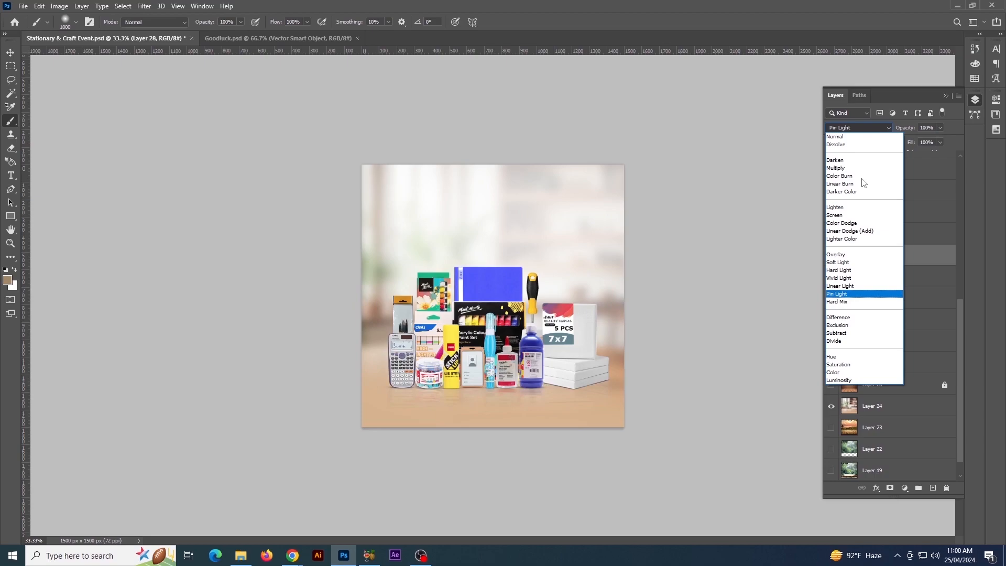
key(Return)
key(v)
click(550, 96)
scroll(551, 96, down, 2)
scroll(549, 97, up, 2)
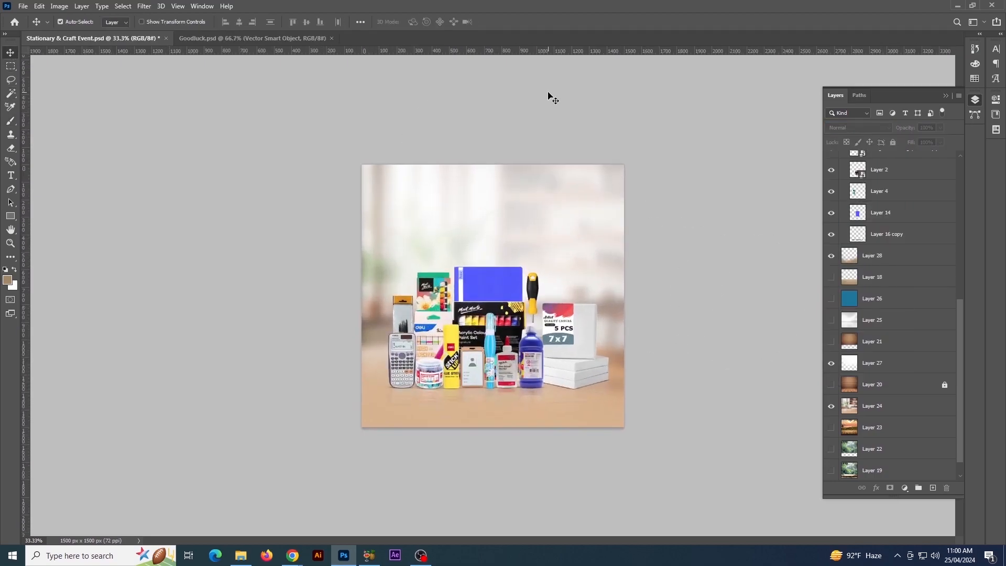
Try the Layer 27 white haze at 48% opacity and raise its opacity again close to full strength
scroll(548, 97, up, 1)
click(580, 239)
click(831, 363)
click(832, 363)
click(940, 128)
drag(945, 140, 925, 143)
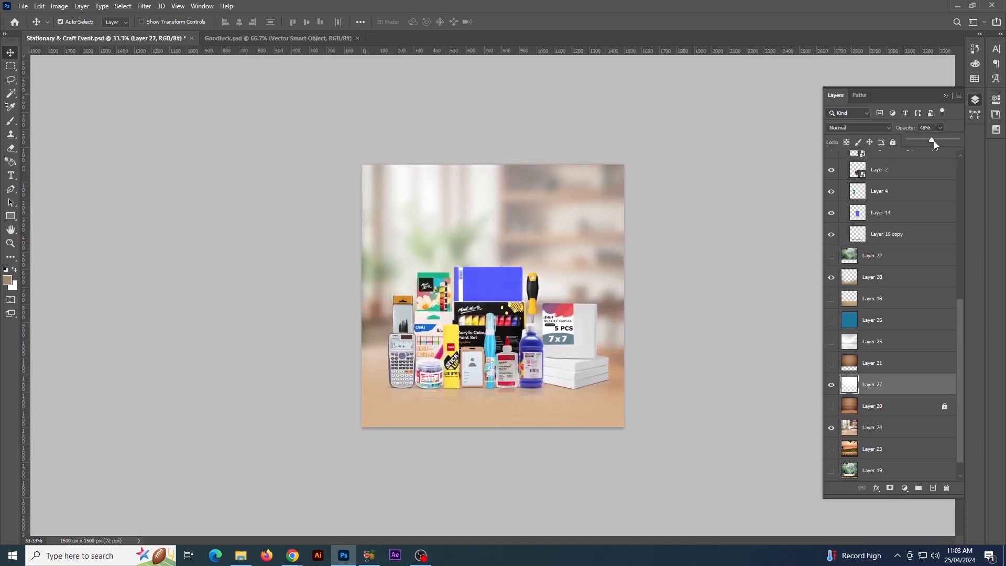
drag(934, 141, 948, 141)
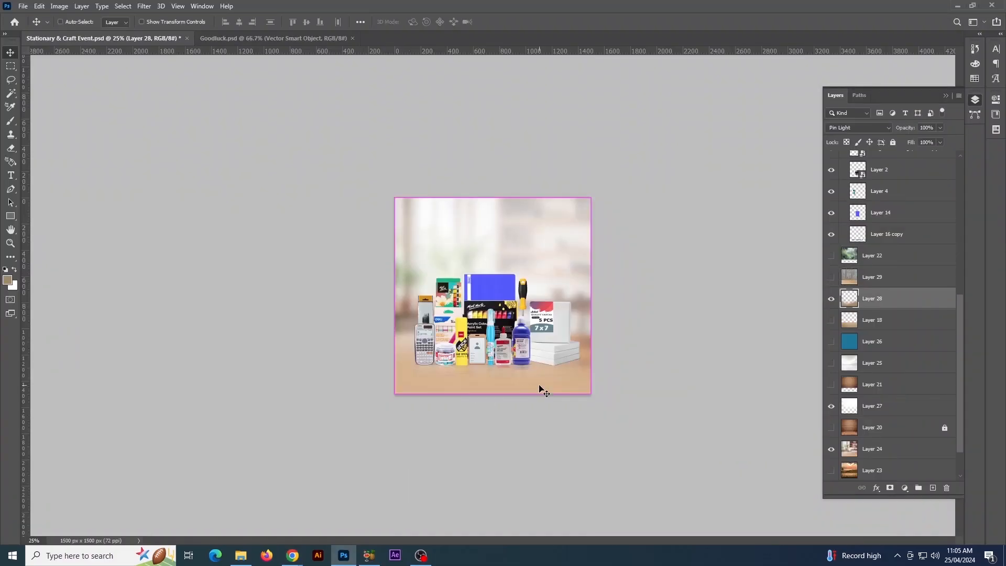
Bring Freepik's wooden table image with the white flower pot from Chrome into the Photoshop document and enlarge it to cover the canvas
key(ctrl+t)
drag(573, 252, 636, 196)
key(Return)
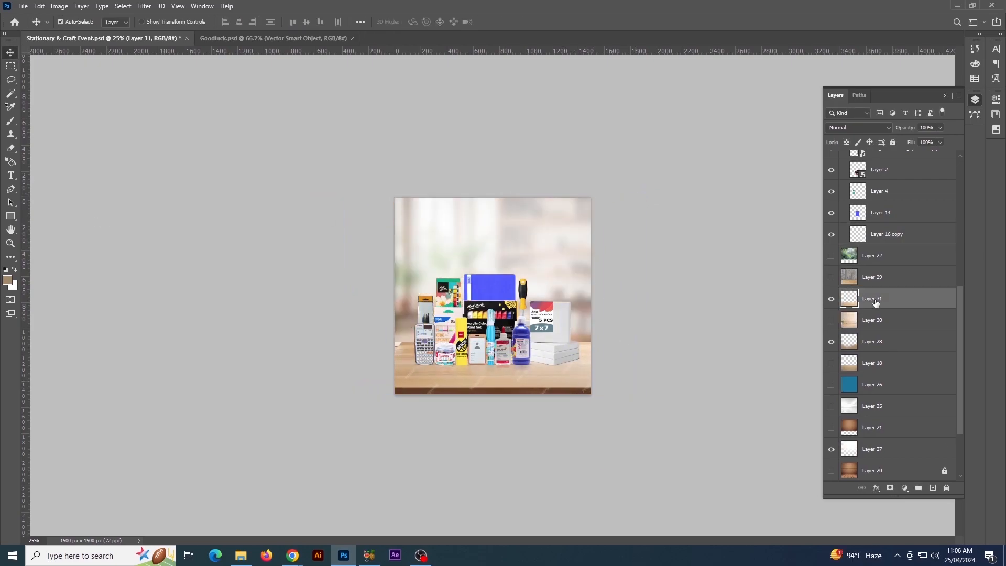
Isolate the pasted image's tabletop on Layer 31 and scale it to 104.13% width and 113% height behind the products
key(ctrl+plus)
key(ctrl+t)
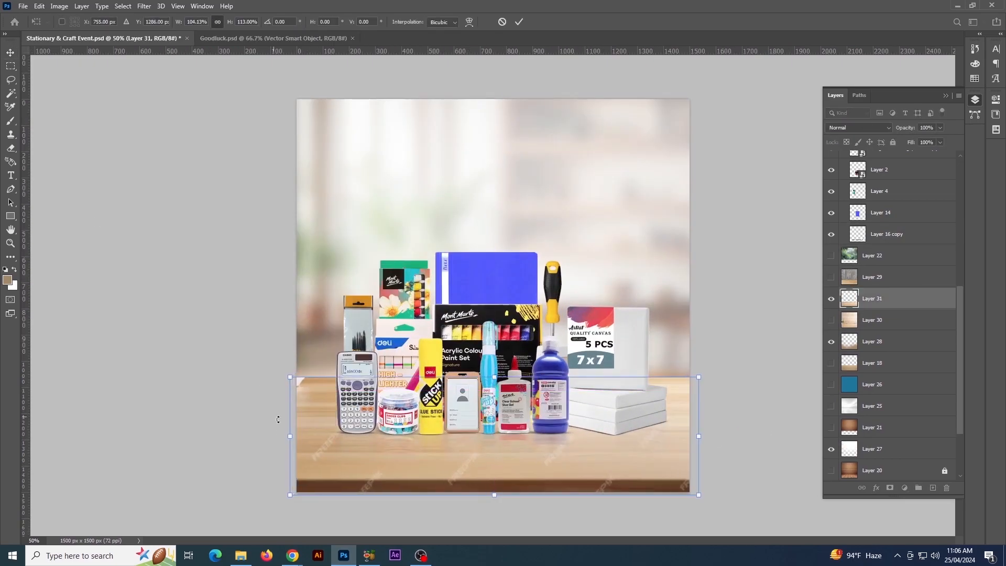
key(Return)
Add a layer mask to Layer 31 and blend the tabletop's rear edge with a soft 200 px black brush
key(ctrl+minus)
click(890, 488)
key(b)
key(ctrl+plus)
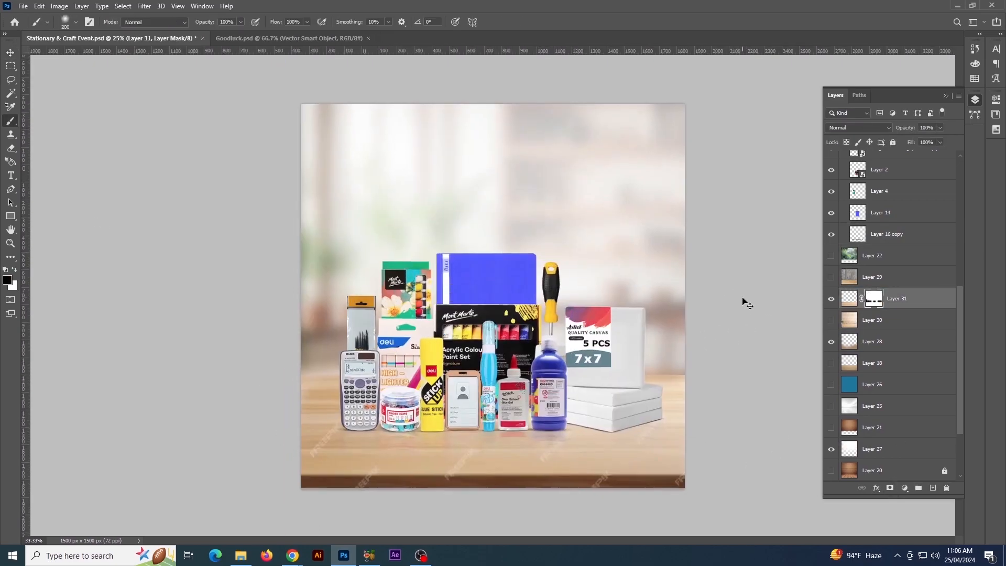
Retouch the Freepik watermarks out of the Layer 31 tabletop image
click(849, 298)
key(i)
click(362, 441)
click(10, 257)
click(47, 500)
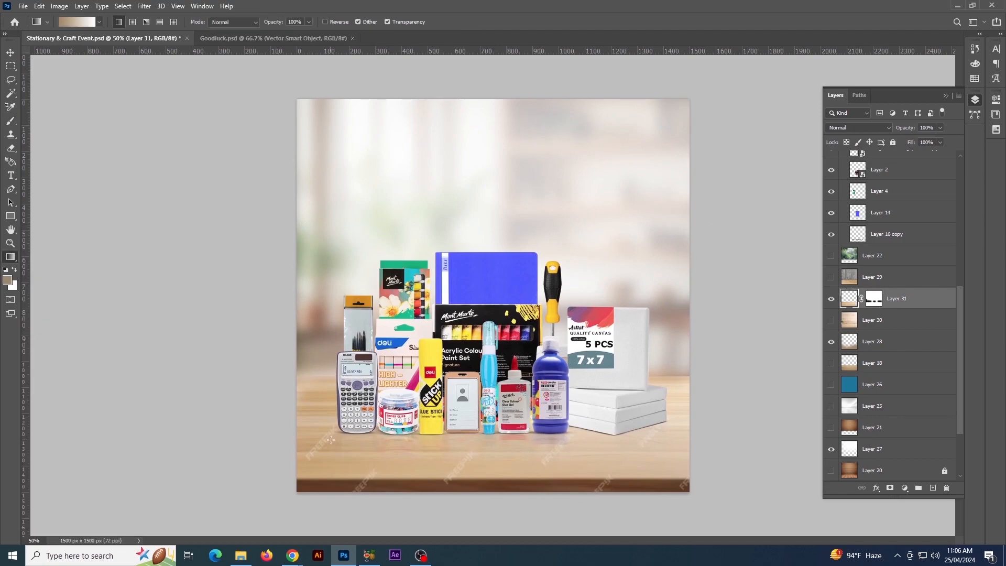
click(11, 257)
click(52, 343)
drag(335, 429, 304, 461)
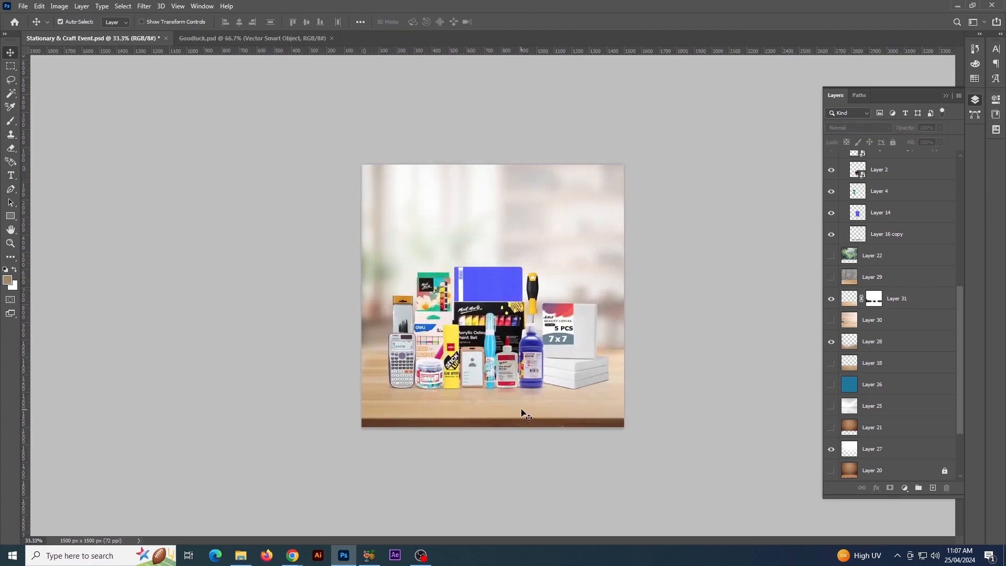
Switch to Chrome and search Google Images for "room tree", refining the query to "room tree png"
key(alt+Tab)
text(room tree)
key(Return)
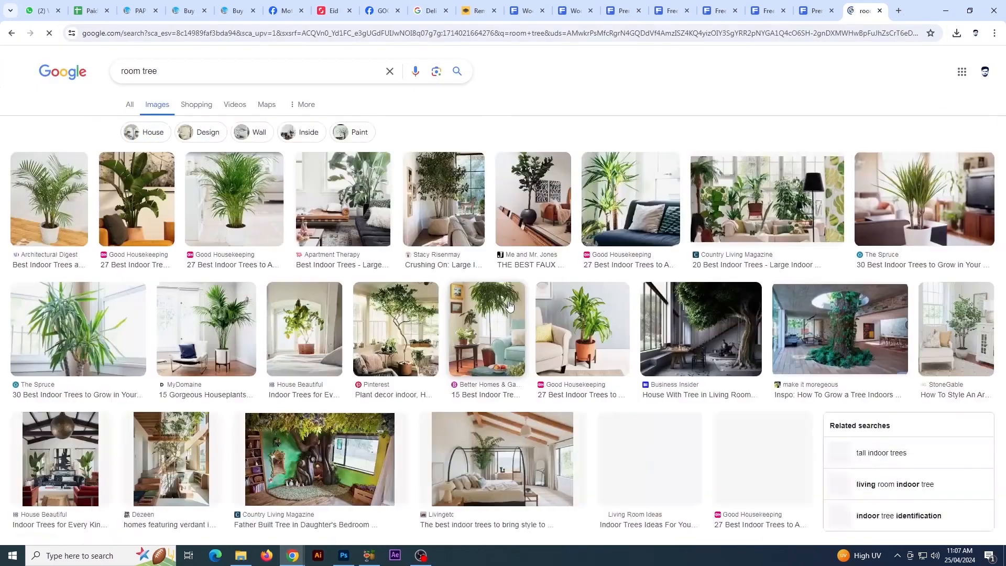
scroll(762, 511, down, 4)
text(png)
key(Return)
scroll(307, 341, down, 15)
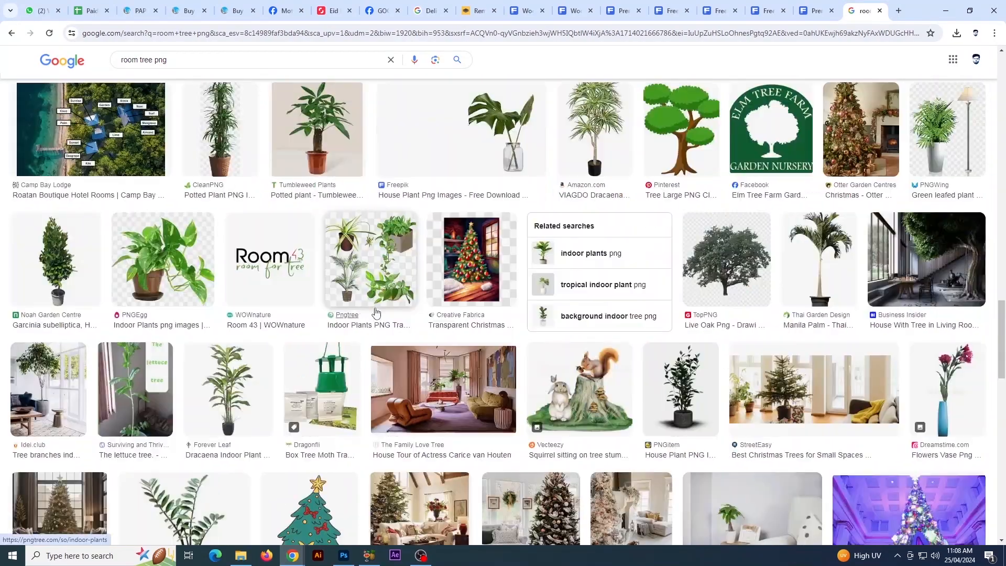
Save Pngtree's transparent indoor plant in a metallic pot to the Desktop, view the saved file and close the viewer
click(168, 267)
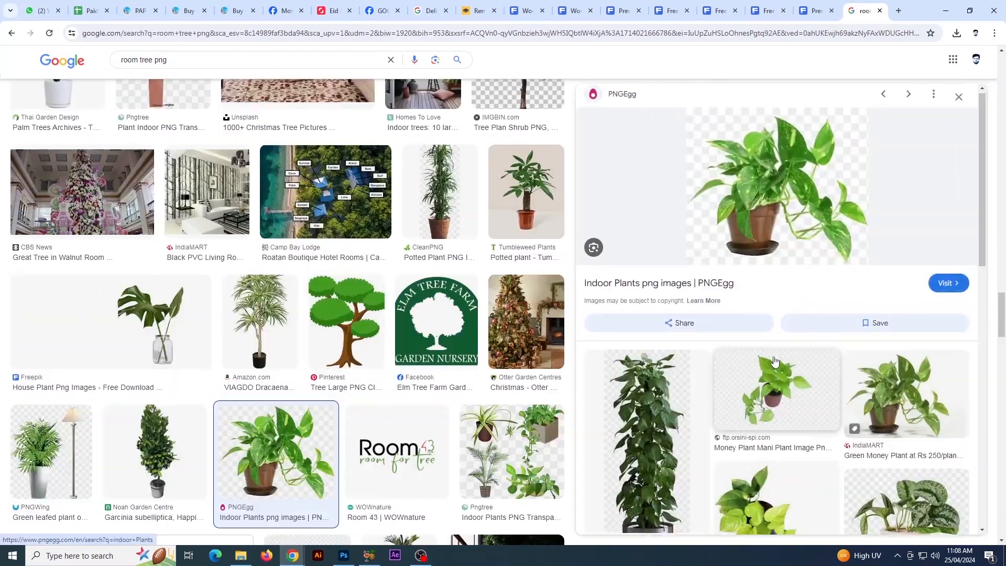
scroll(753, 334, down, 6)
scroll(340, 375, up, 14)
click(340, 375)
right_click(811, 246)
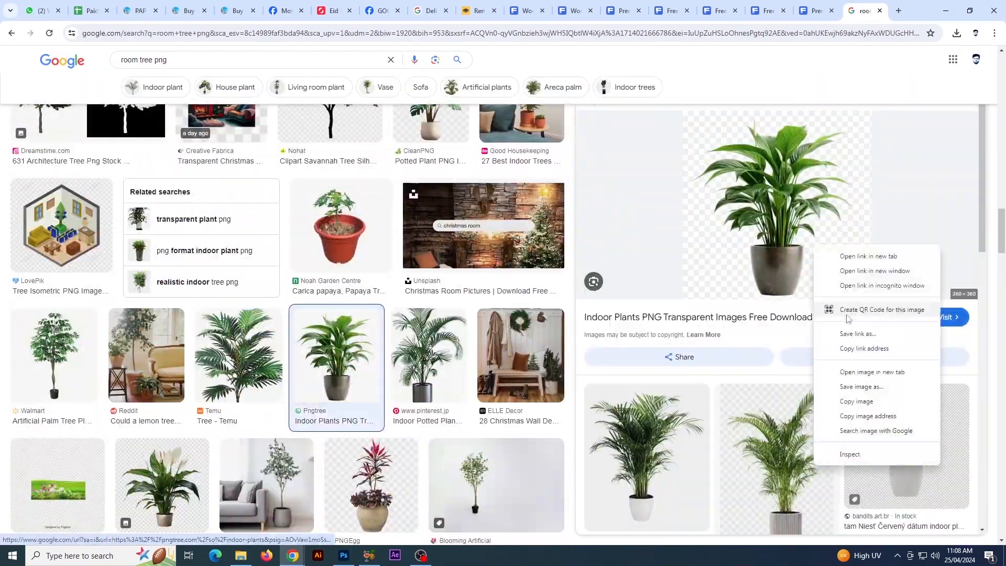
click(860, 386)
click(916, 530)
click(885, 62)
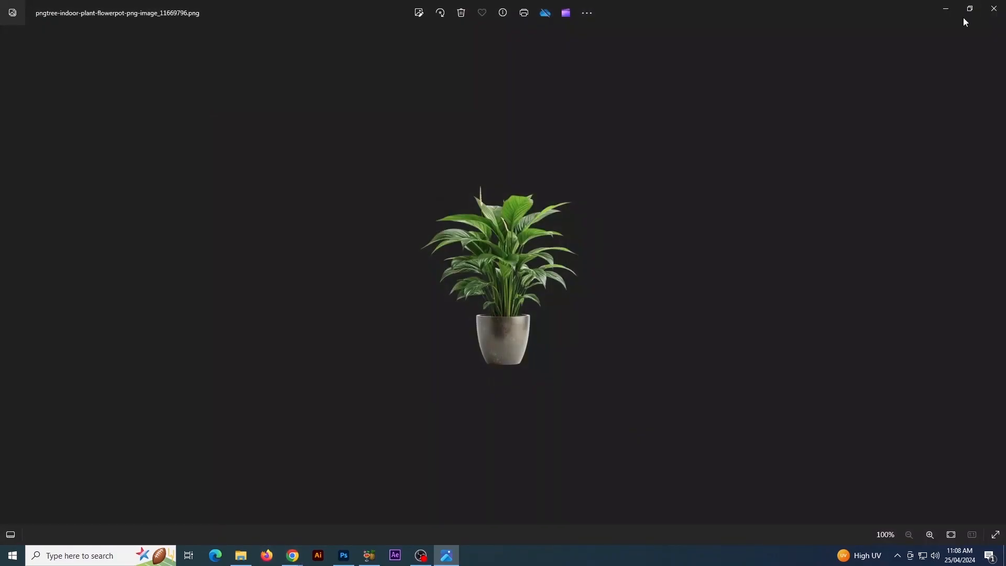
click(993, 9)
Place the saved pngtree indoor plant image from the Desktop into the Photoshop document, shrunk beside the stacked white canvases
click(240, 556)
click(38, 150)
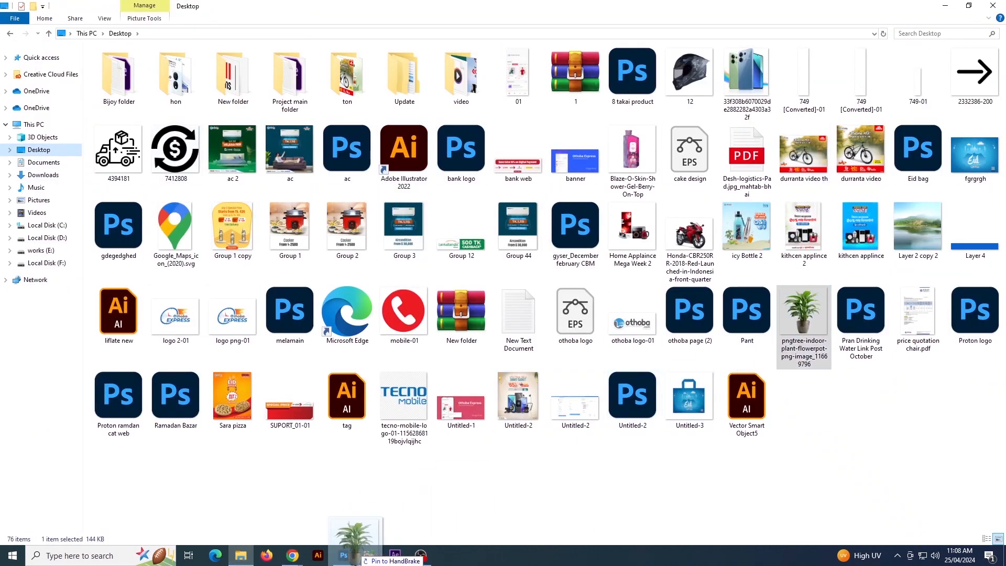
click(344, 556)
drag(488, 294, 367, 332)
drag(402, 301, 620, 344)
key(Return)
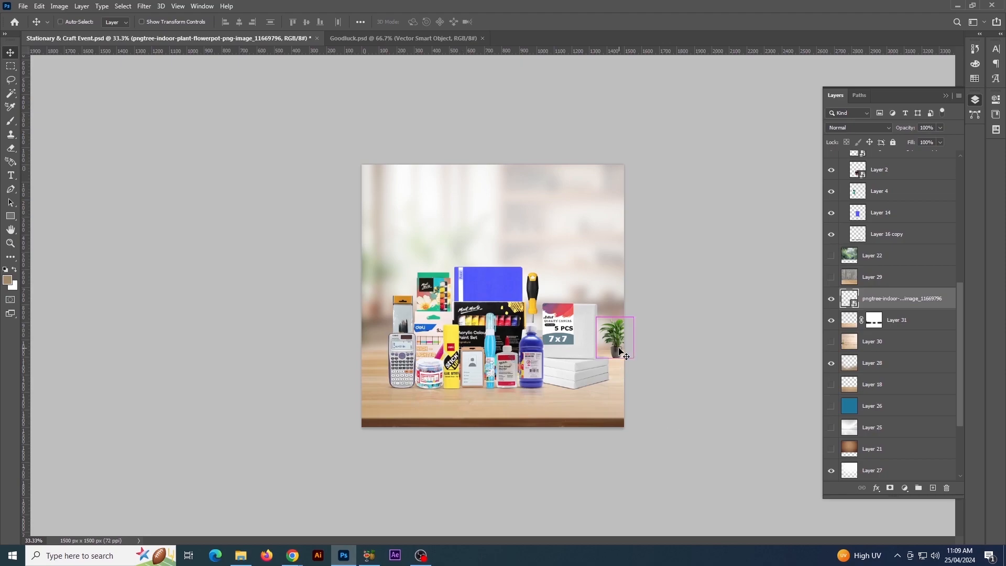
Enlarge the potted plant slightly and nudge it up on the tabletop beside the canvases
key(ctrl+t)
drag(634, 317, 643, 313)
key(Return)
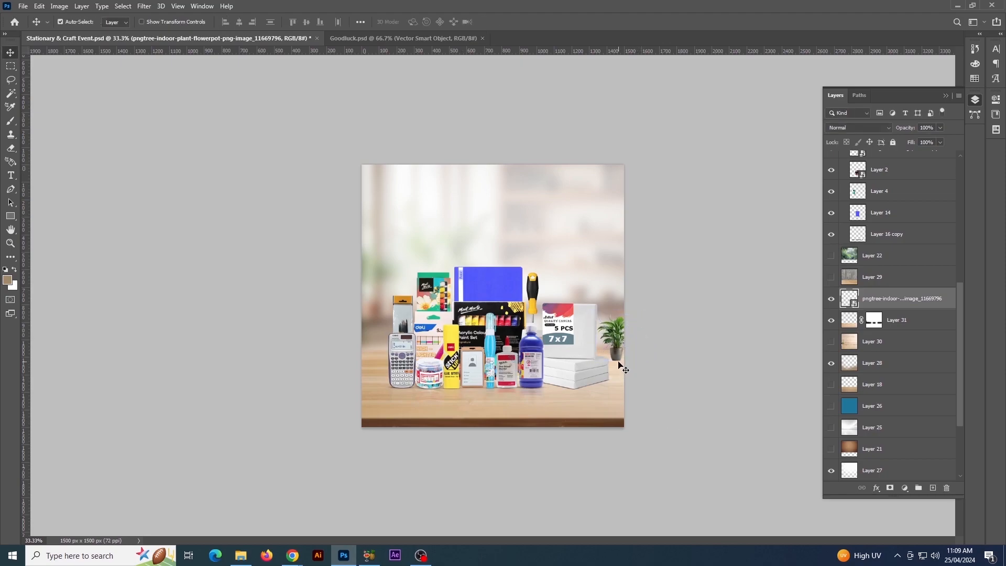
mouse_move(619, 361)
mouse_down()
mouse_move(629, 331)
mouse_move(620, 353)
mouse_up()
click(693, 373)
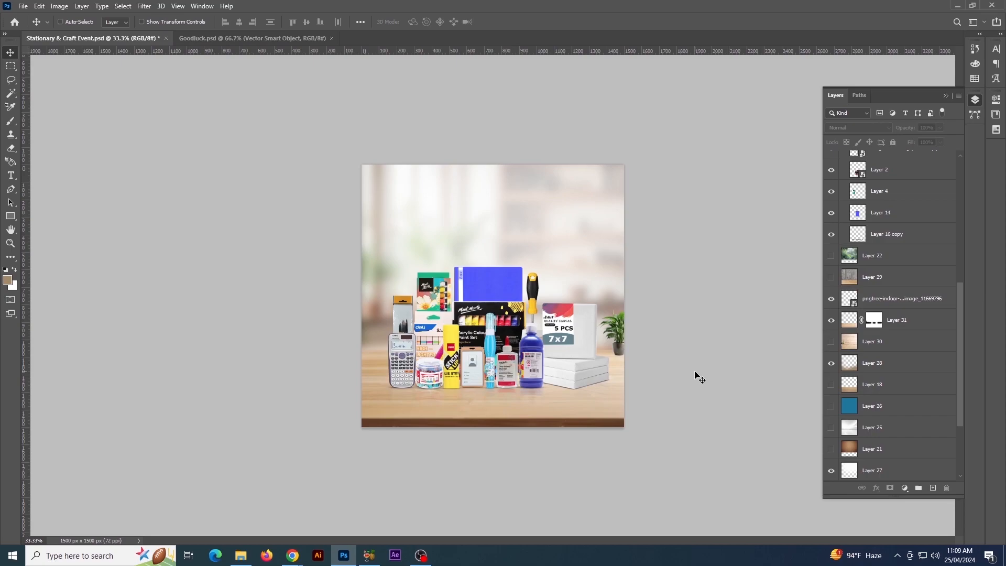
key(ctrl+plus)
key(ctrl+plus)
drag(661, 380, 574, 354)
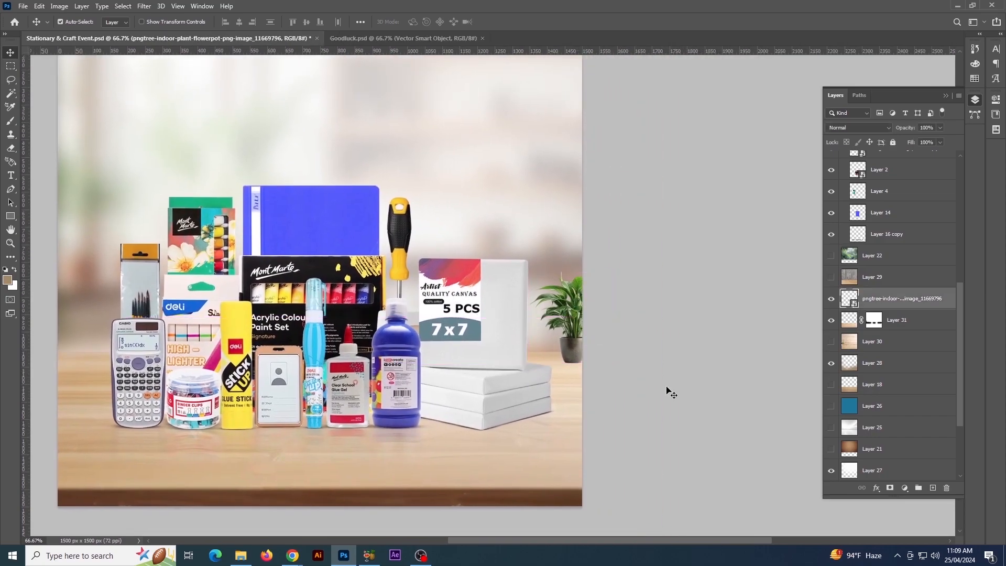
click(682, 398)
key(ctrl+minus)
key(ctrl+minus)
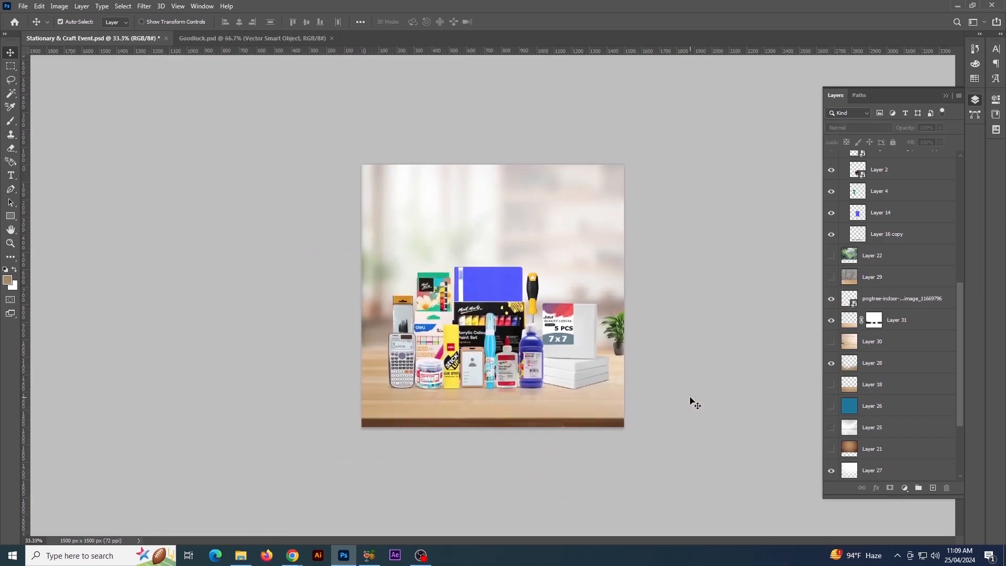
Add an empty layer beneath the potted plant's layer and choose the Soft Round brush for painting
key(ctrl+plus)
key(ctrl+plus)
drag(692, 389, 504, 350)
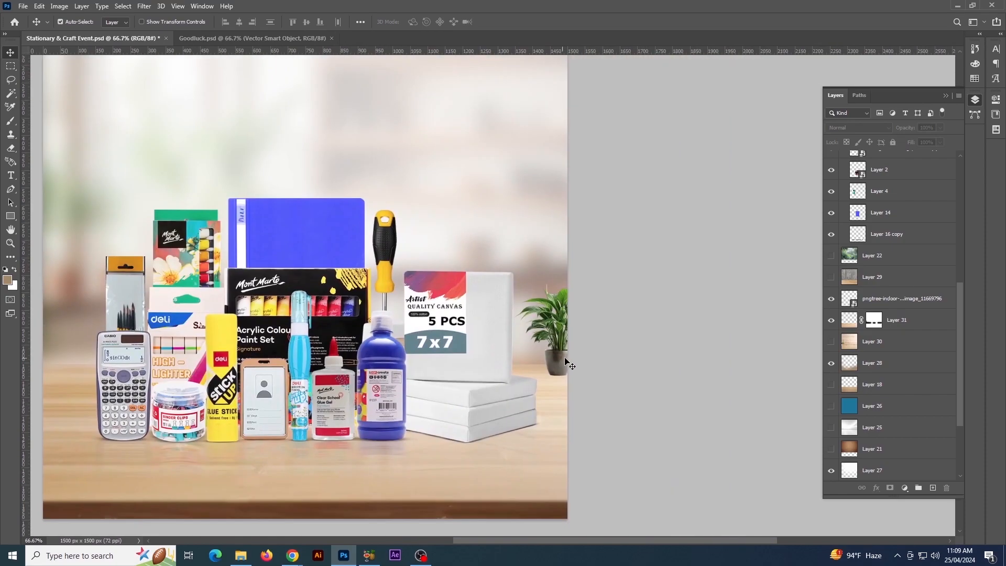
click(565, 360)
ctrl+click(933, 488)
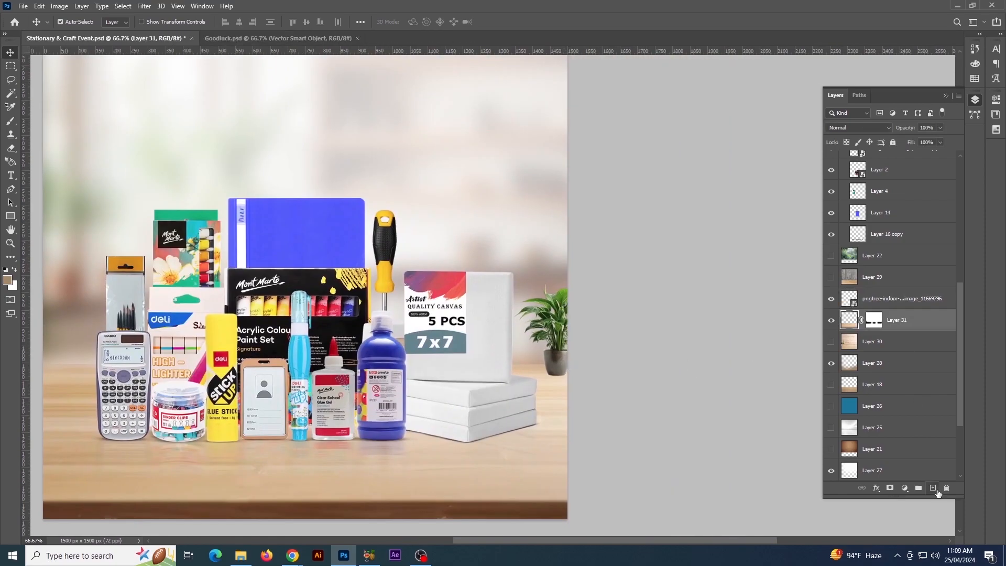
key(b)
click(63, 22)
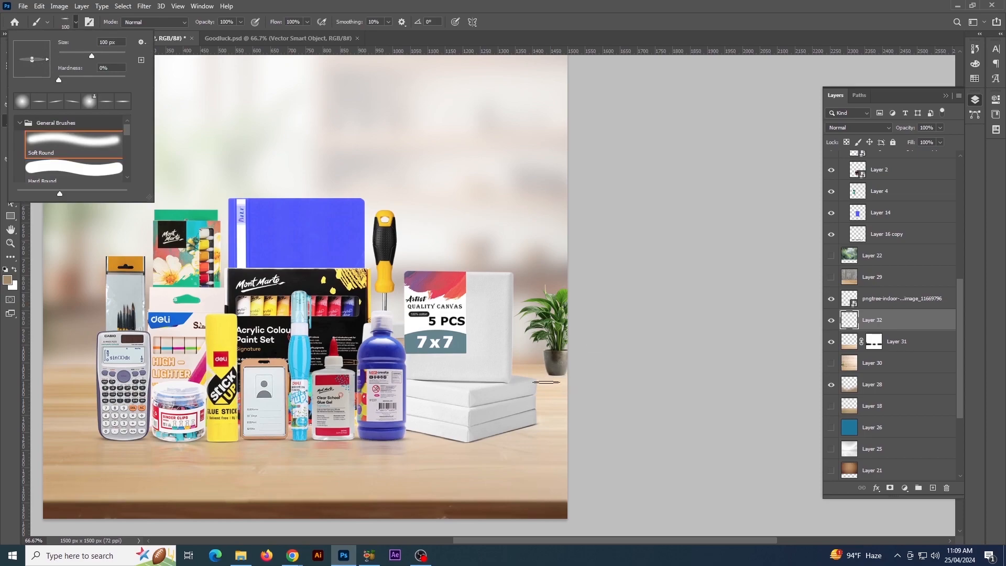
click(648, 408)
Set the soft round brush to 35 px with 0% hardness and the foreground color to black (000000)
key(ctrl+plus)
key(ctrl+plus)
drag(596, 458, 473, 269)
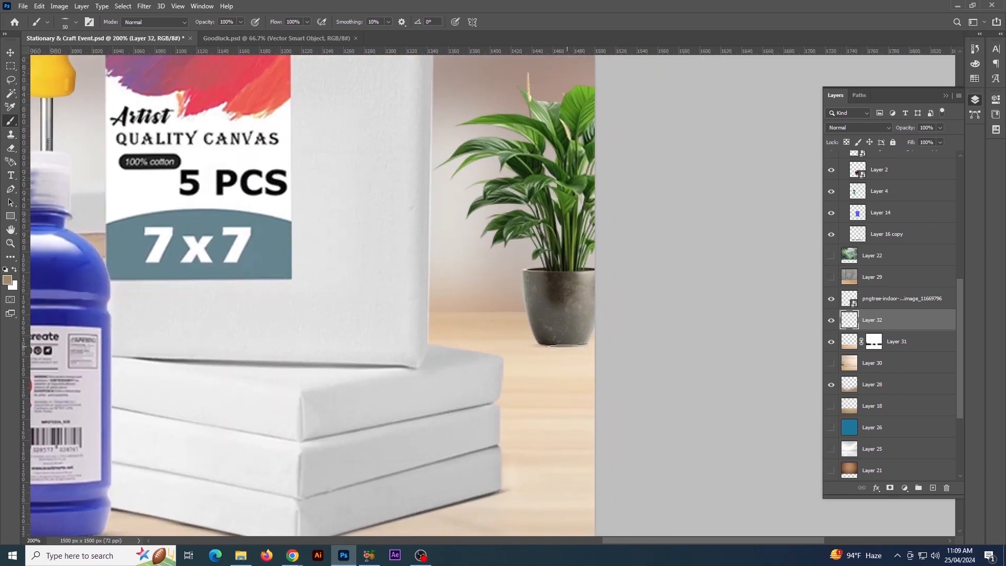
click(66, 22)
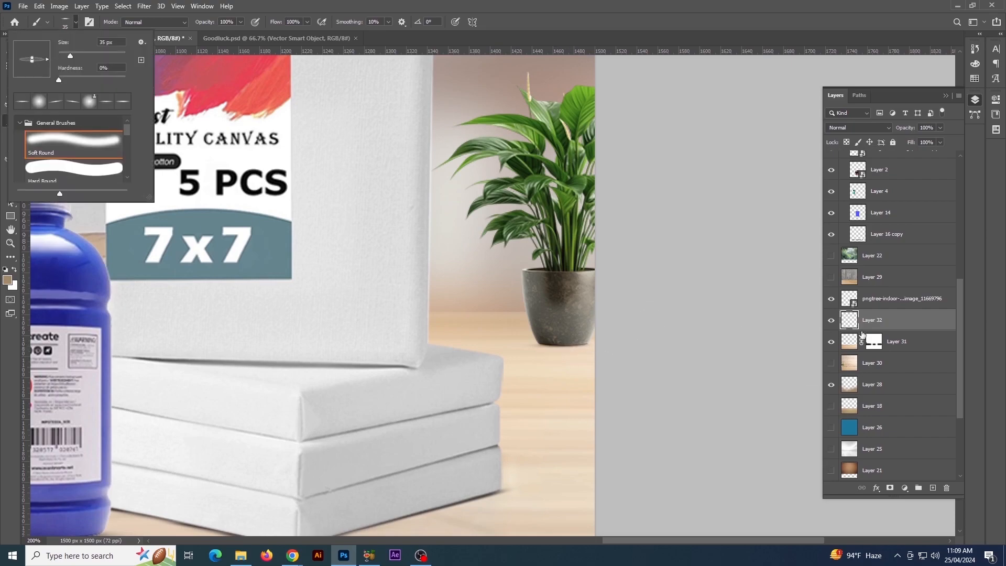
click(576, 362)
click(9, 282)
click(732, 326)
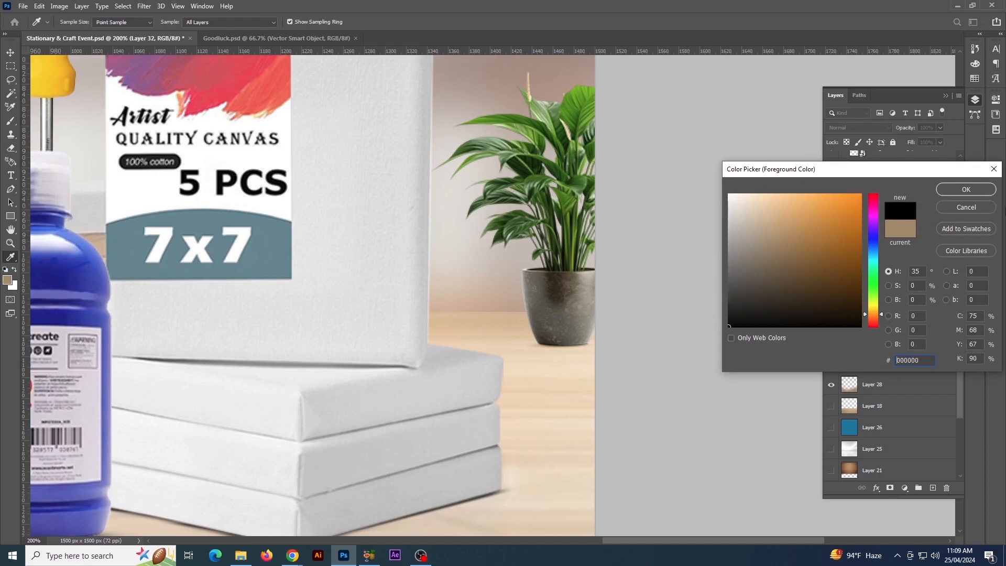
click(962, 189)
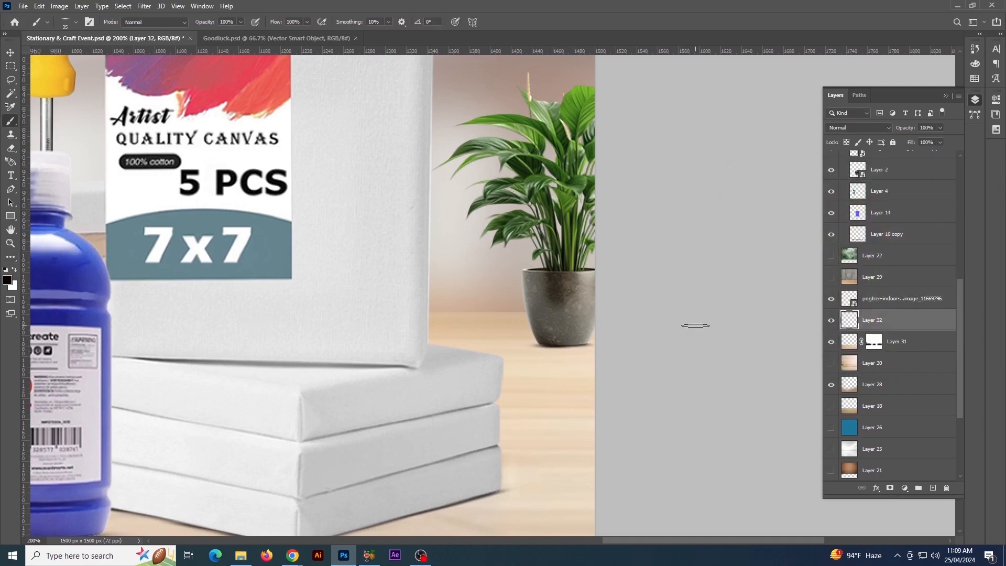
scroll(696, 325, down, 6)
scroll(696, 326, up, 2)
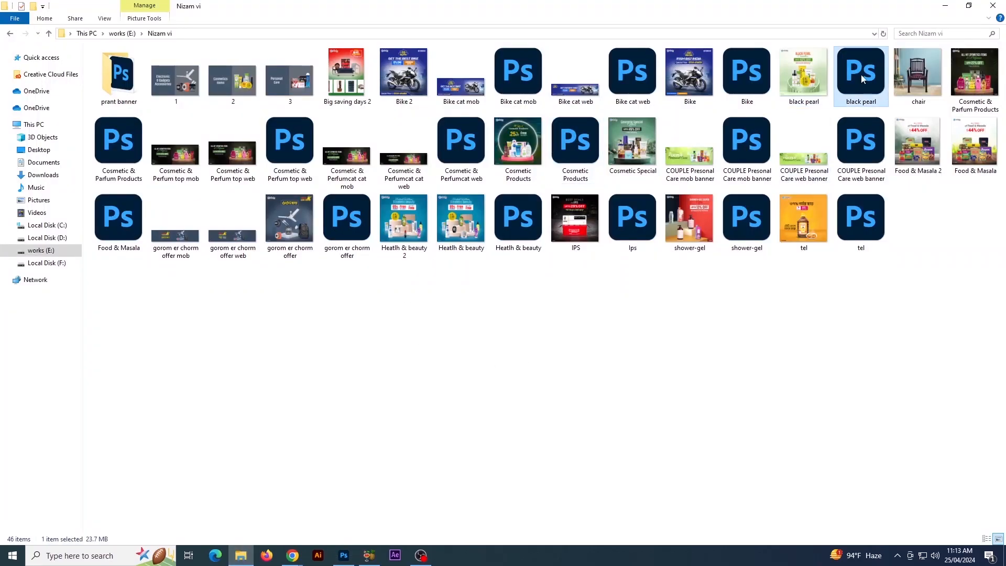
Open black pearl.psd and copy its heading, offer text and othoba logo into the Stationary & Craft Event document, scaled to fit above the products
double_click(863, 78)
drag(422, 131, 575, 229)
drag(545, 202, 234, 41)
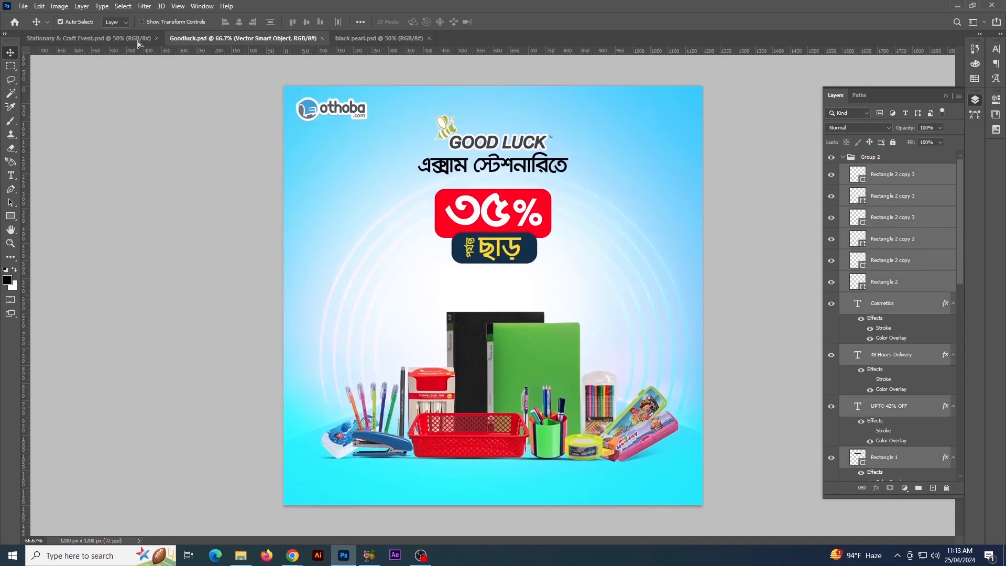
drag(139, 44, 506, 190)
key(ctrl+t)
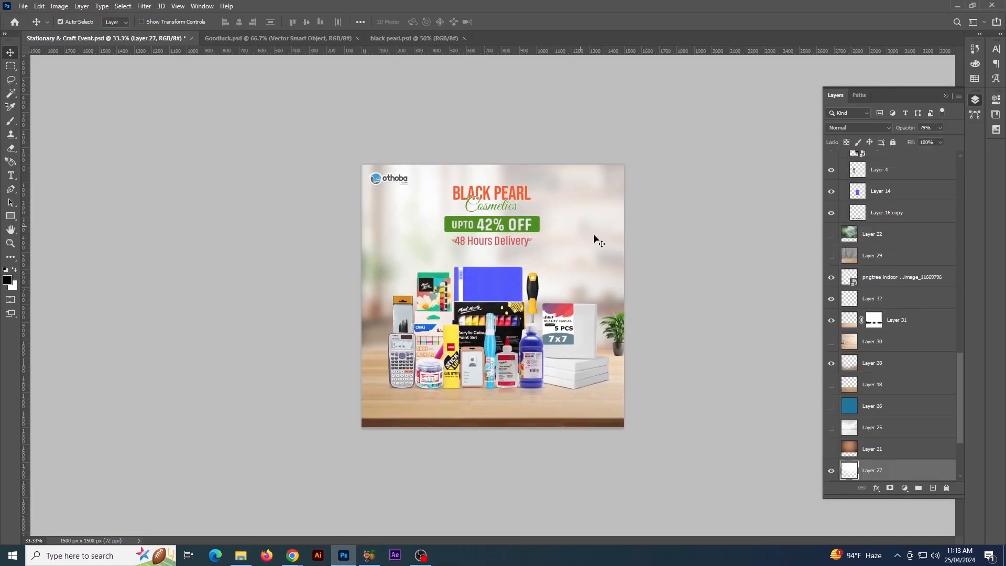
Adjust the Event lettering beneath the Stationary & Craft heading and change the green banner's text to UPTO 70% OFF
key(ctrl+plus)
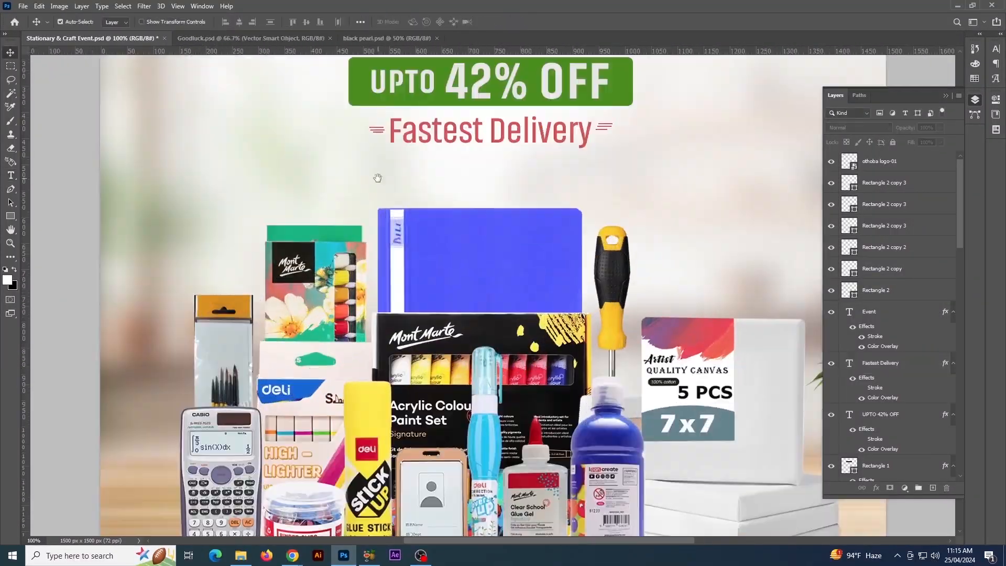
drag(378, 178, 383, 270)
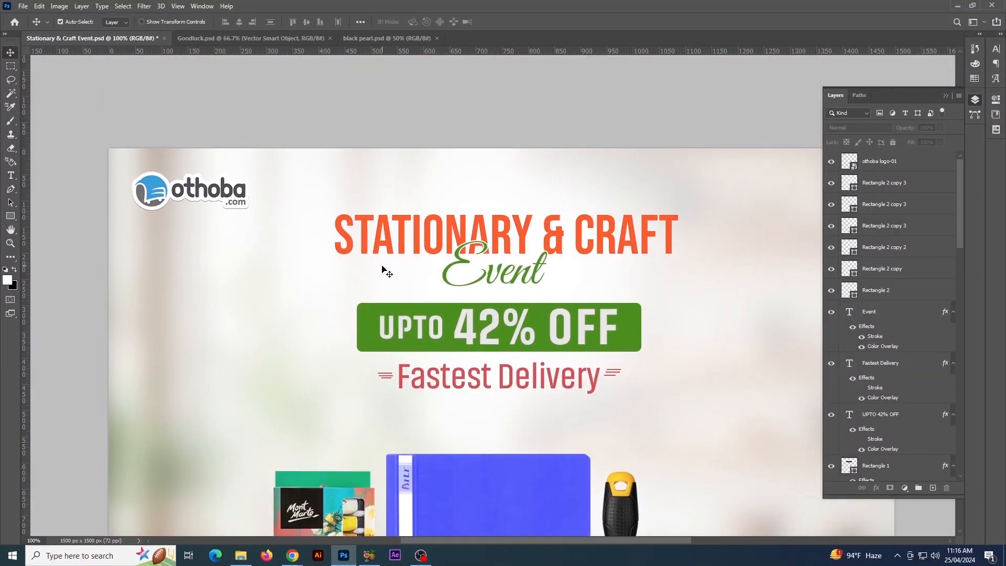
key(ctrl+minus)
key(ctrl+minus)
click(519, 145)
click(512, 162)
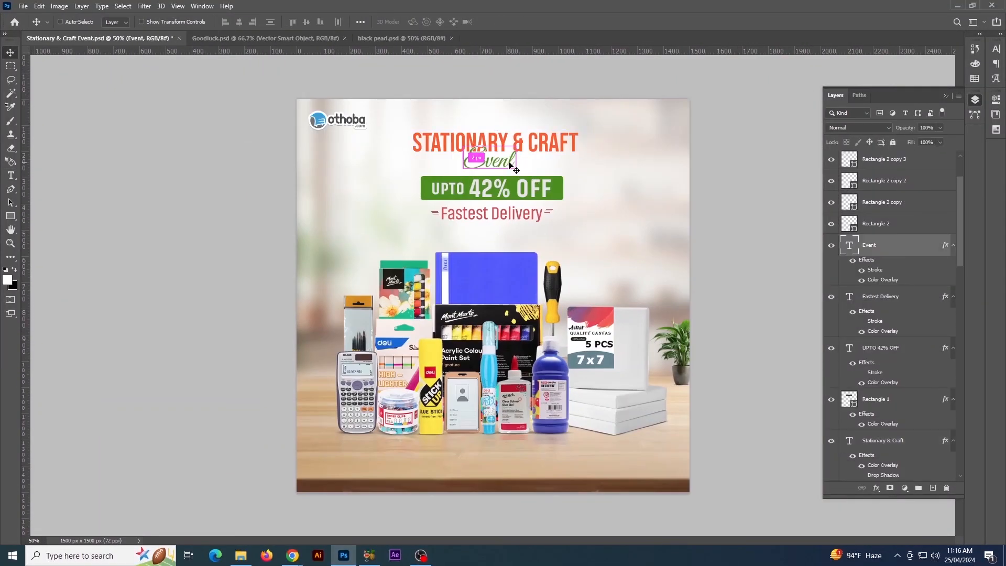
click(498, 187)
click(292, 555)
click(341, 557)
Recolor the Fastest Delivery text with a Color Overlay in the heading's orange
click(517, 222)
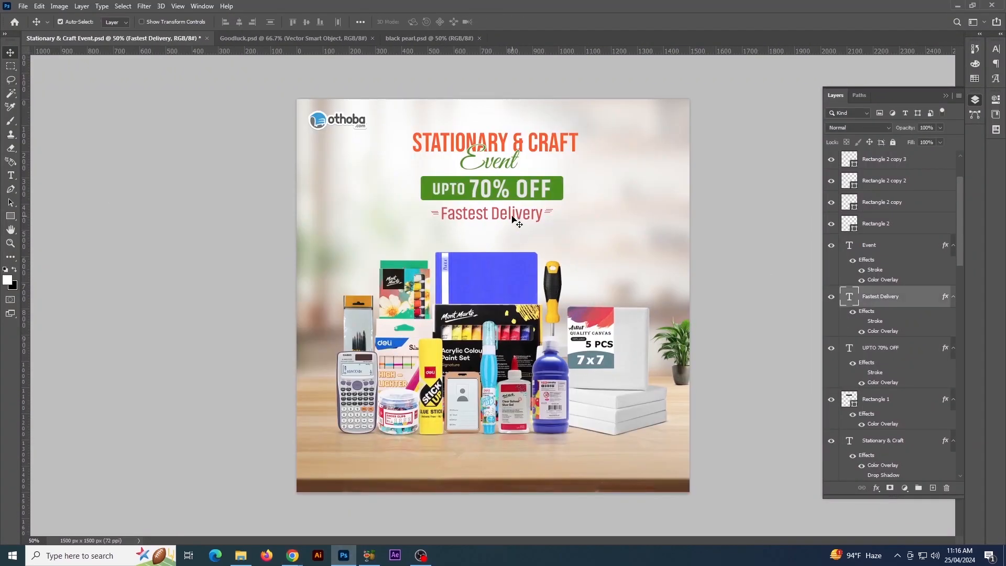
double_click(891, 314)
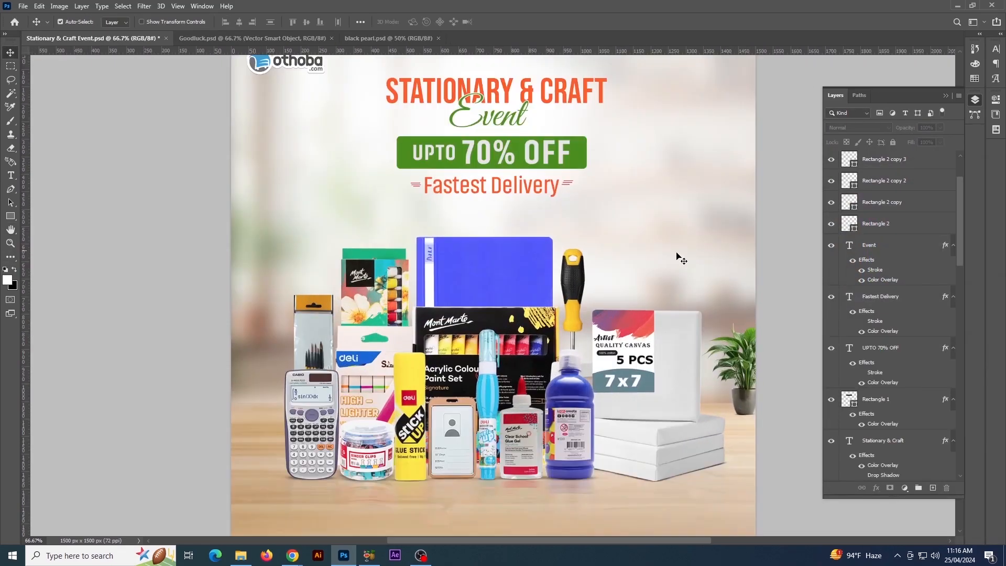
key(ctrl+plus)
key(ctrl+plus)
click(606, 261)
Group the six small rectangle lines beside Fastest Delivery and give the group the same orange Color Overlay
click(881, 184)
shift+click(873, 292)
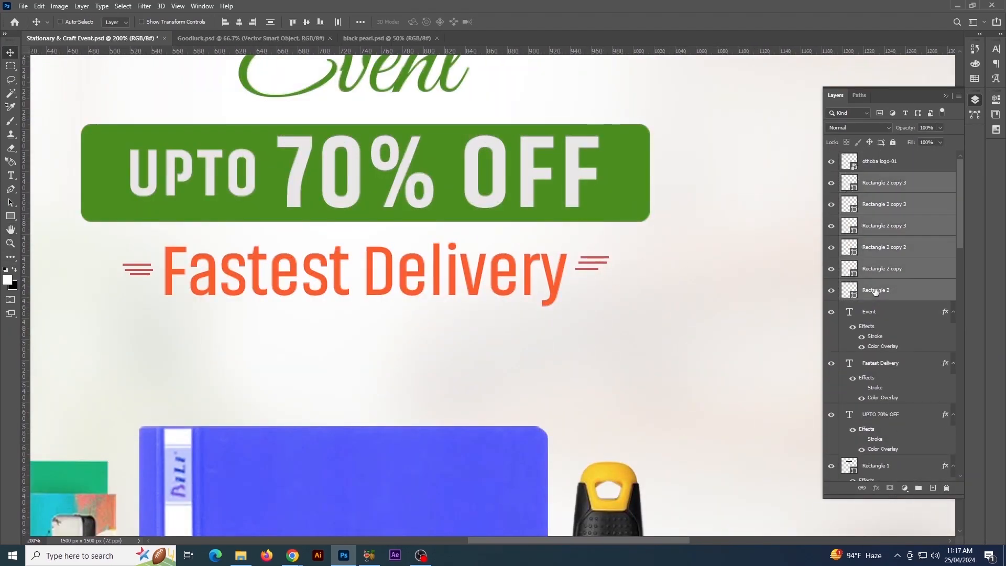
key(ctrl+g)
double_click(912, 178)
click(875, 259)
shift+click(875, 216)
Duplicate the Fastest Delivery text onto the lower tabletop, shrink it and change its wording to T&C APPLY
key(ctrl+minus)
key(ctrl+minus)
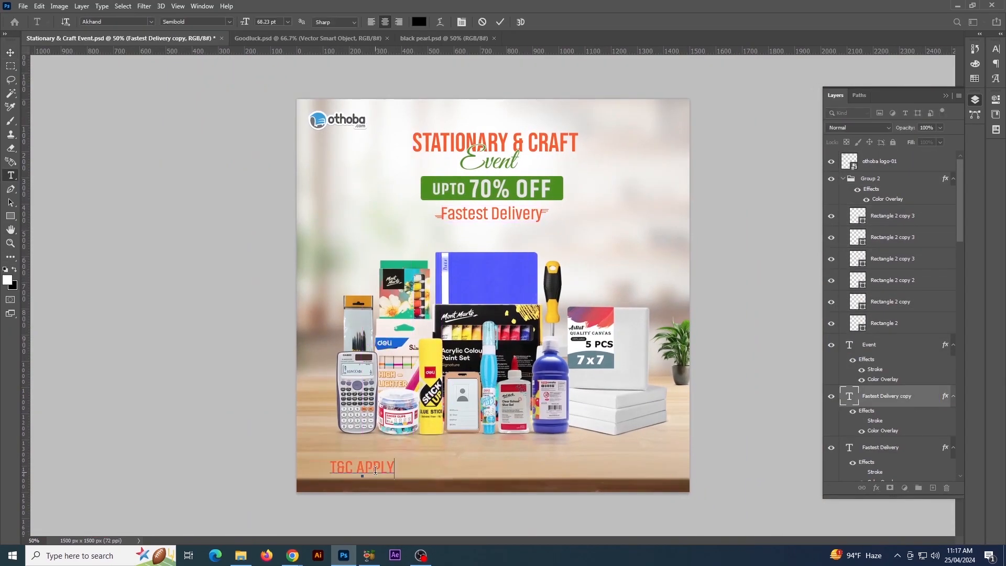
key(ctrl+t)
drag(391, 461, 376, 461)
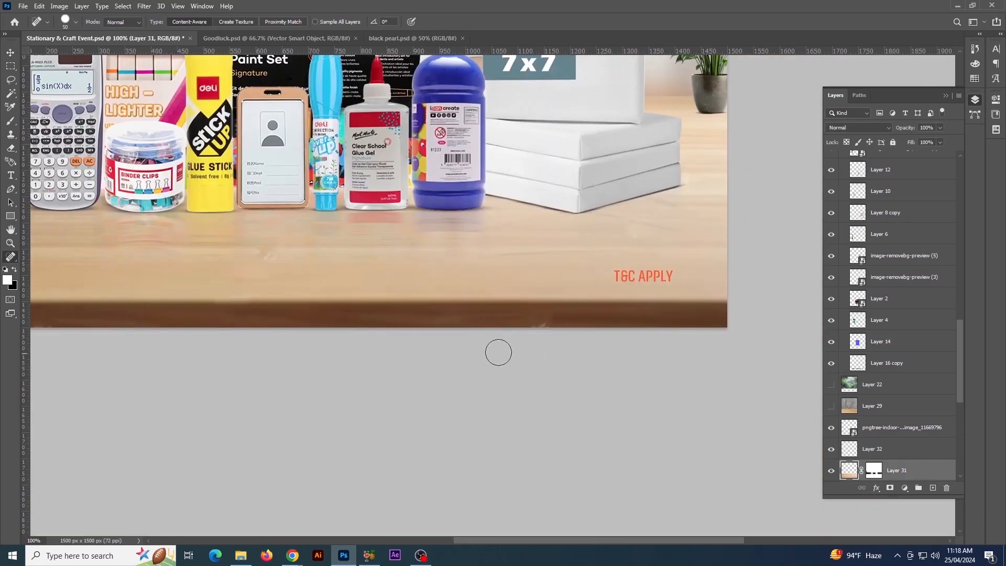
scroll(422, 324, up, 2)
scroll(422, 325, left, 3)
key(ctrl+minus)
key(ctrl+minus)
key(ctrl+minus)
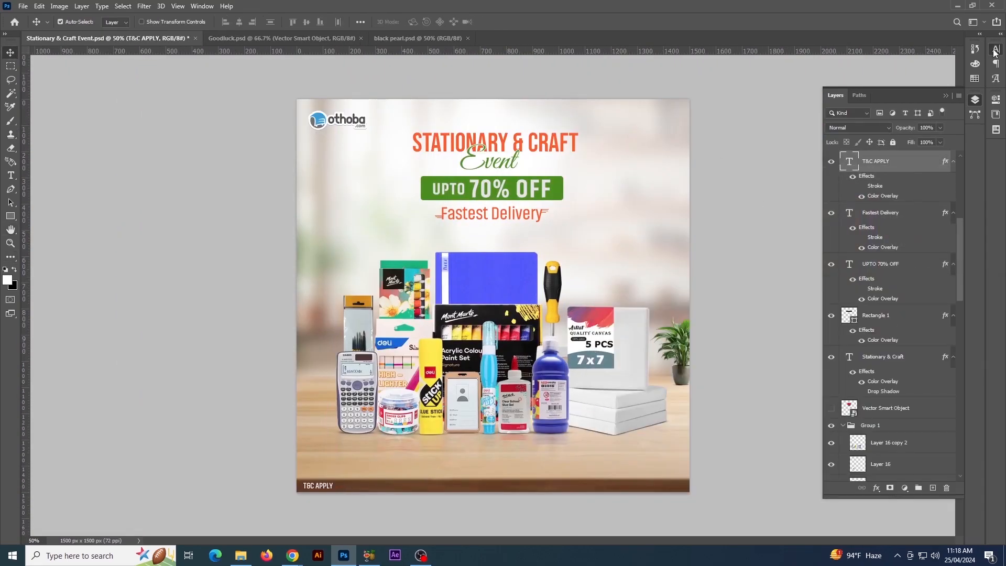
Restyle T&C APPLY as white Akhand Light text and place it in the tabletop's lower-left corner
click(996, 51)
click(978, 64)
drag(321, 487, 322, 474)
click(438, 490)
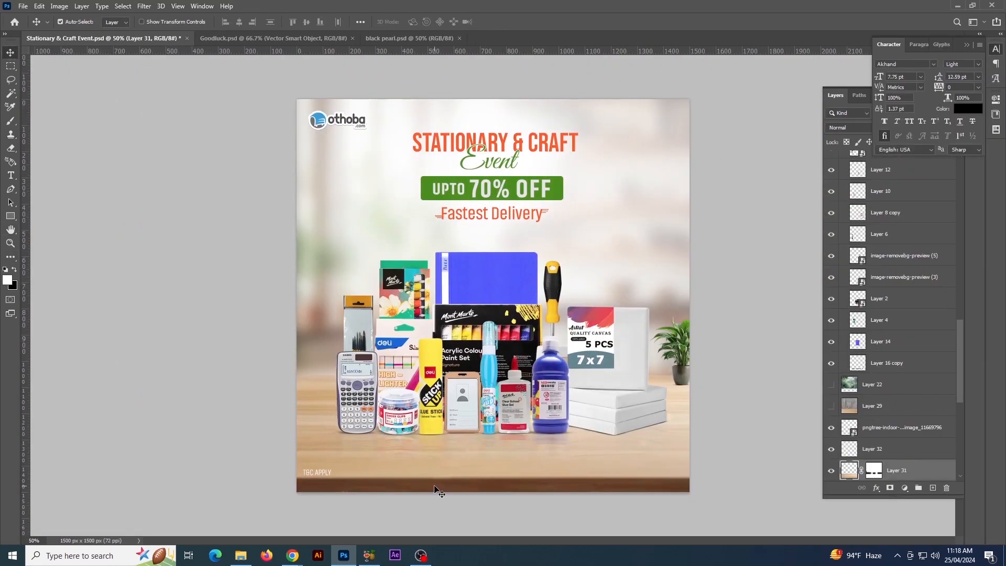
click(696, 403)
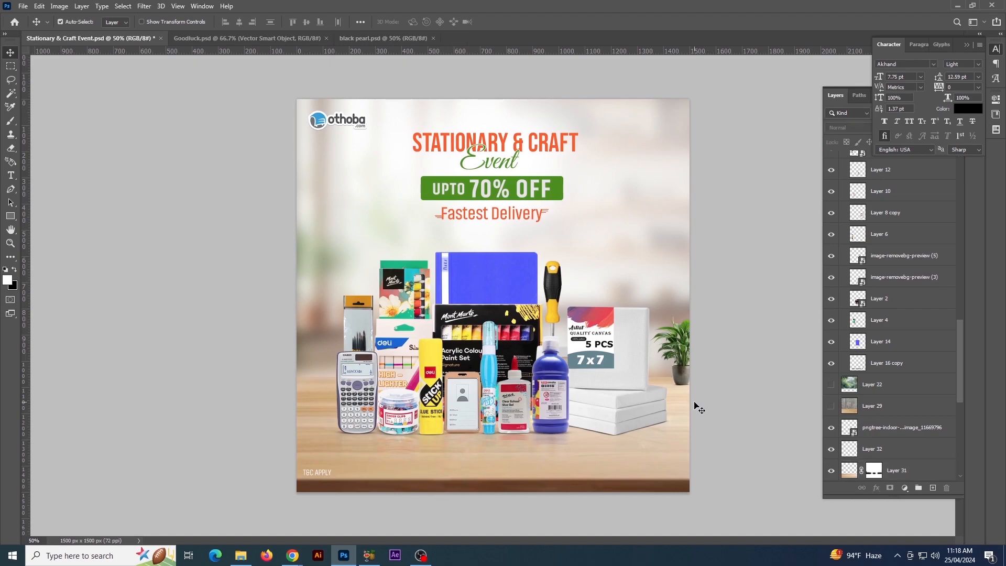
Collapse the product group, Group 1, and nudge all the products down a little on the tabletop
click(650, 402)
scroll(858, 267, up, 12)
click(843, 282)
click(871, 284)
key(Down)
key(Down)
key(Down)
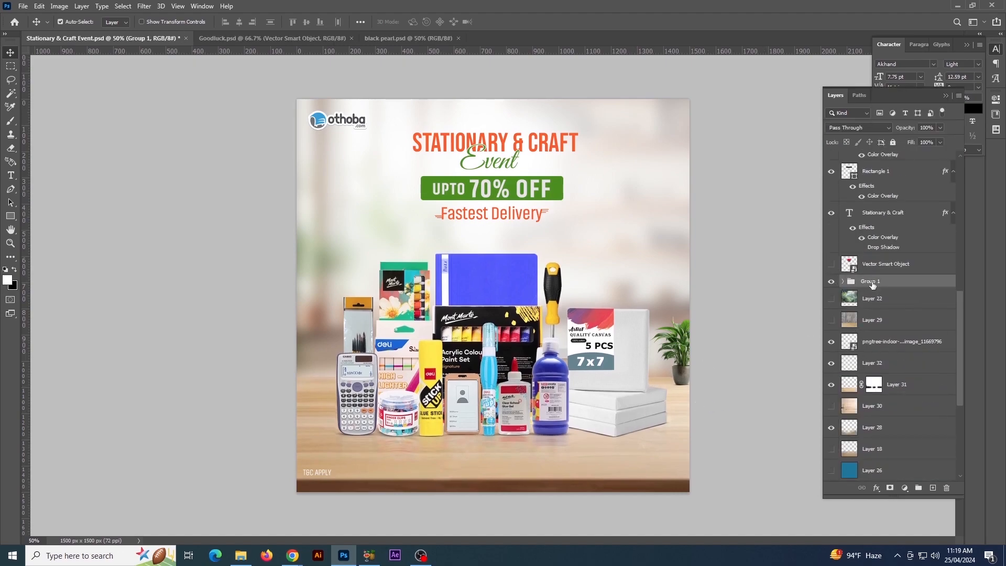
key(Down)
key(Down)
key(Down)
key(Down)
key(Down)
key(Down)
key(Down)
key(Down)
key(Down)
key(Down)
key(Down)
key(Down)
key(Down)
key(Down)
key(Down)
key(Down)
key(Down)
key(Down)
key(Down)
key(Down)
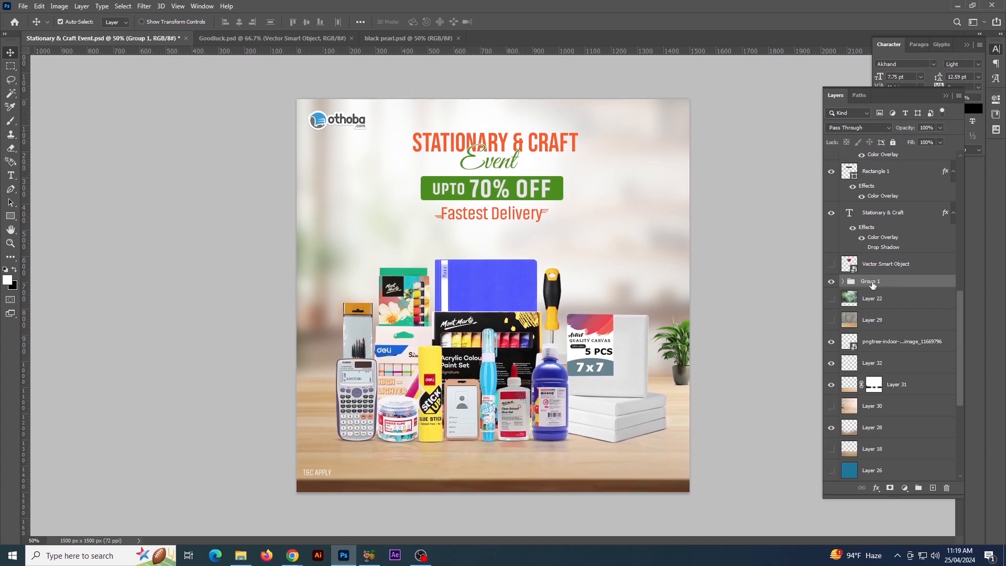
key(Right)
key(Right)
Duplicate the product group as a merged layer, blend it in Soft Light at reduced opacity and compare it on and off
key(ctrl+j)
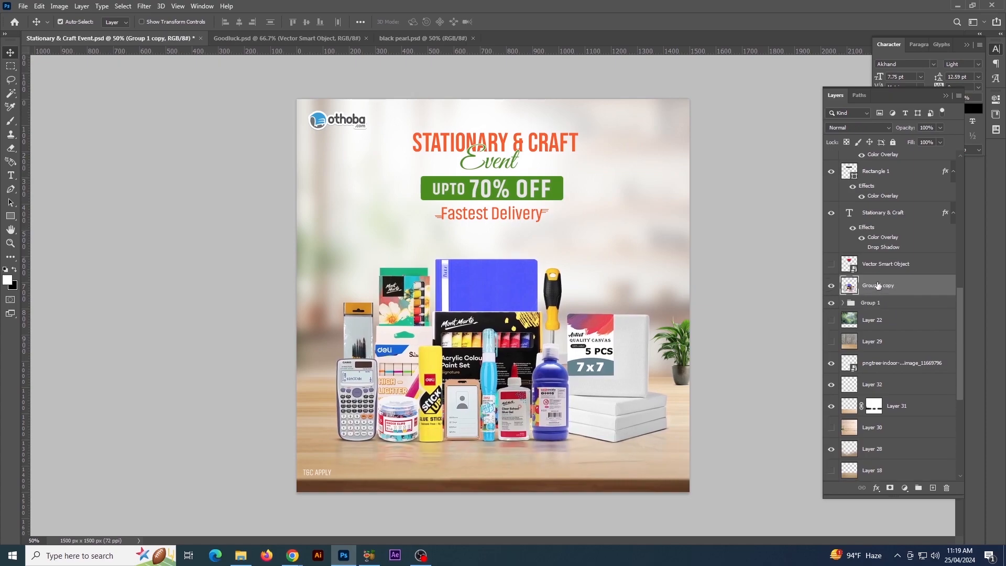
click(859, 128)
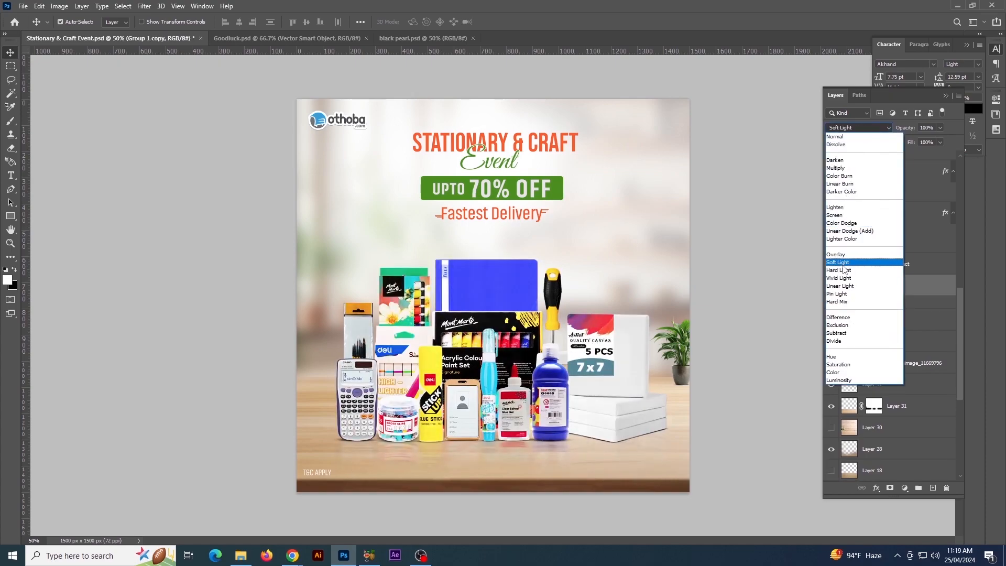
click(841, 262)
click(832, 286)
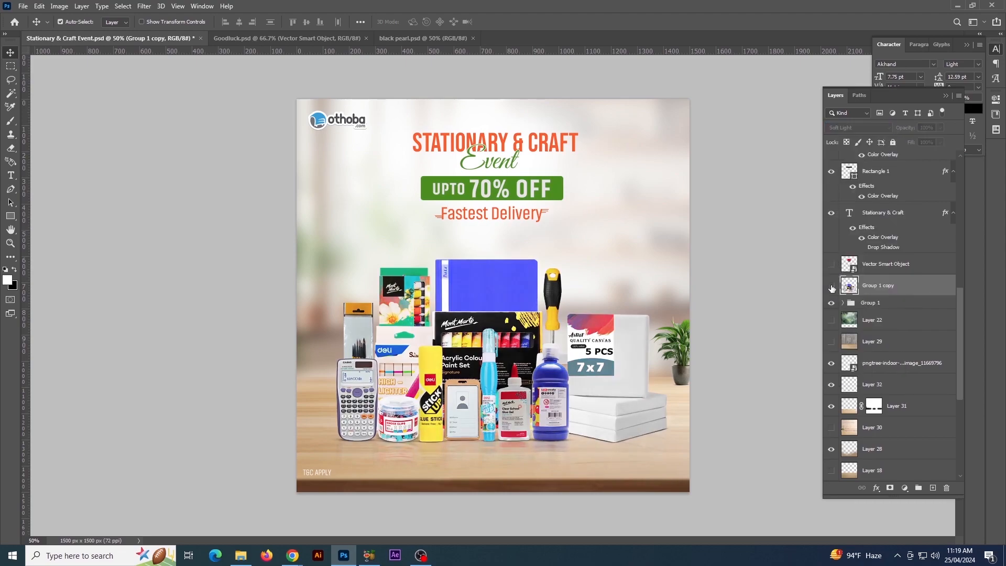
click(832, 286)
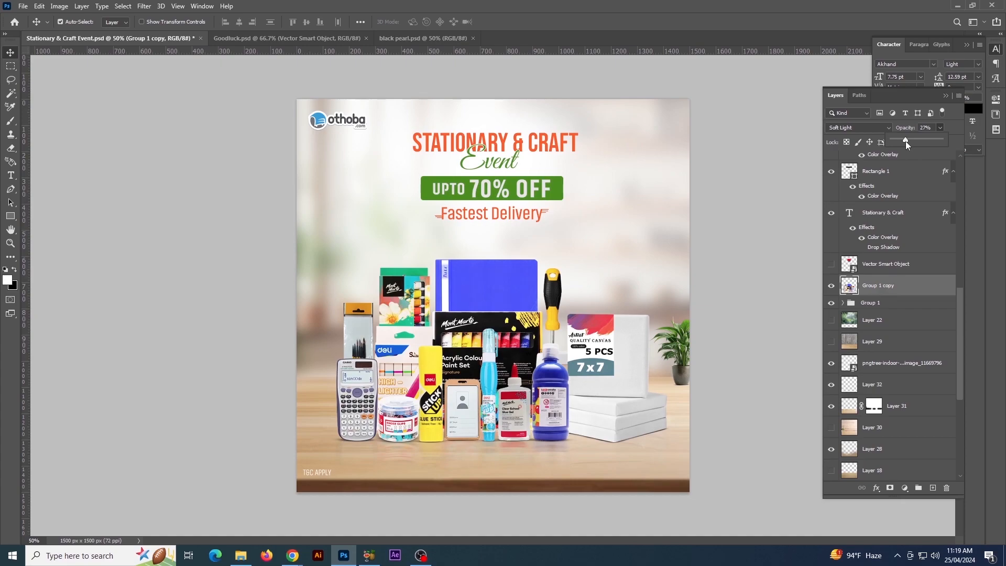
click(832, 286)
Switch the merged product copy to Screen blending at 17% opacity and compare the products with and without it
click(856, 128)
click(855, 205)
click(832, 286)
click(831, 286)
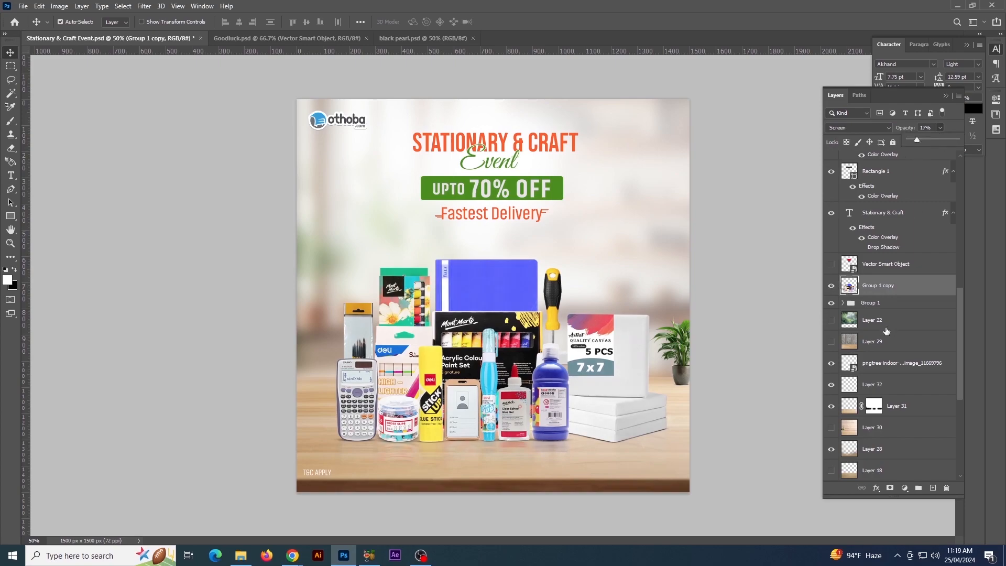
click(831, 285)
click(831, 286)
click(832, 286)
click(831, 286)
Lock the background layers, including Layer 27, and undo the stray move of Layer 33
key(ctrl+minus)
key(ctrl+plus)
key(ctrl+plus)
drag(724, 252, 600, 178)
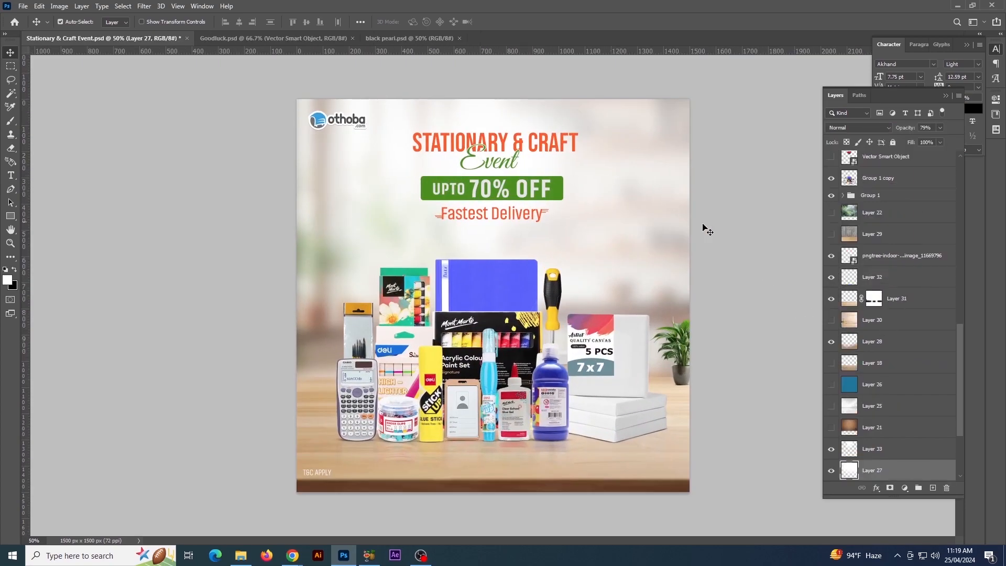
drag(707, 94, 664, 138)
click(893, 142)
drag(412, 132, 577, 150)
key(ctrl+z)
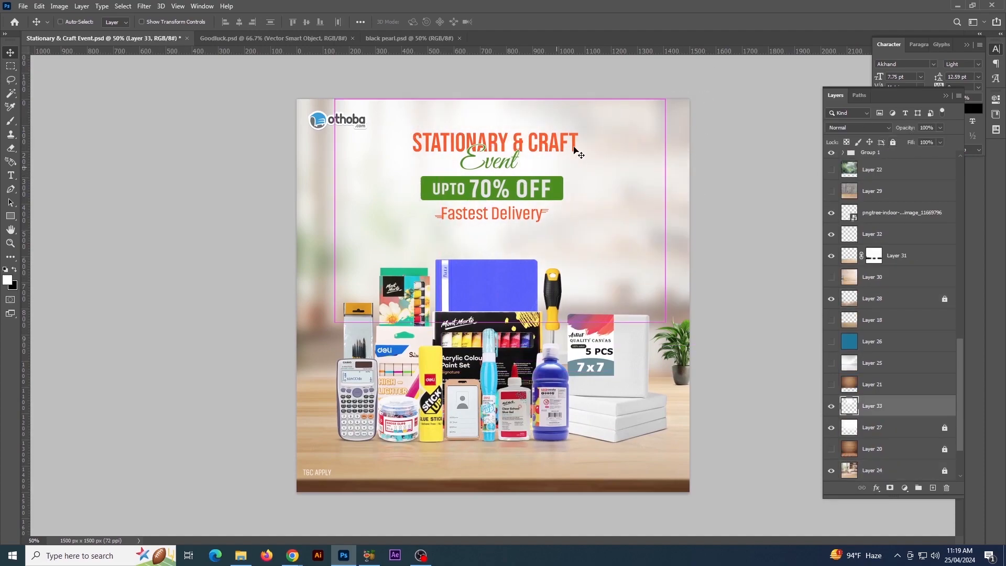
Enlarge the whole heading and offer block to about 110% and nudge it up
drag(404, 130, 546, 205)
key(ctrl+t)
drag(576, 141, 584, 134)
key(Up)
key(Up)
key(Up)
key(Up)
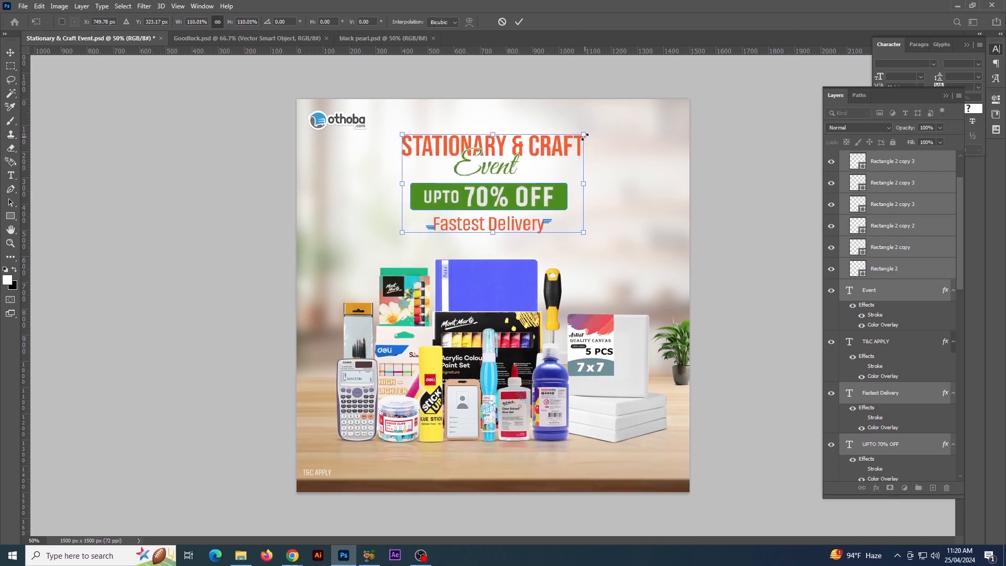
key(Return)
click(766, 295)
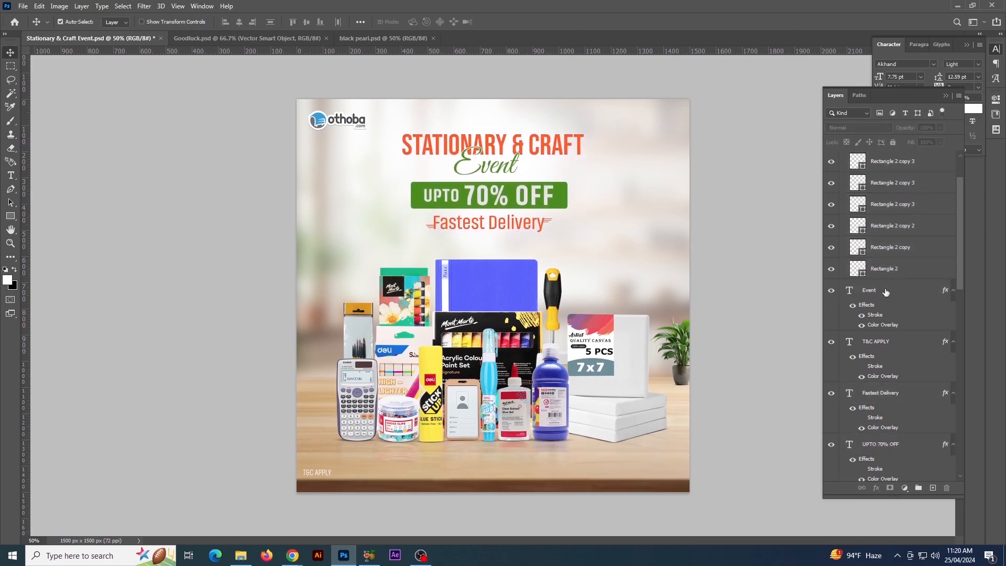
Collapse Group 2 and slightly shrink the product group together with its merged copy
scroll(886, 293, up, 2)
click(843, 179)
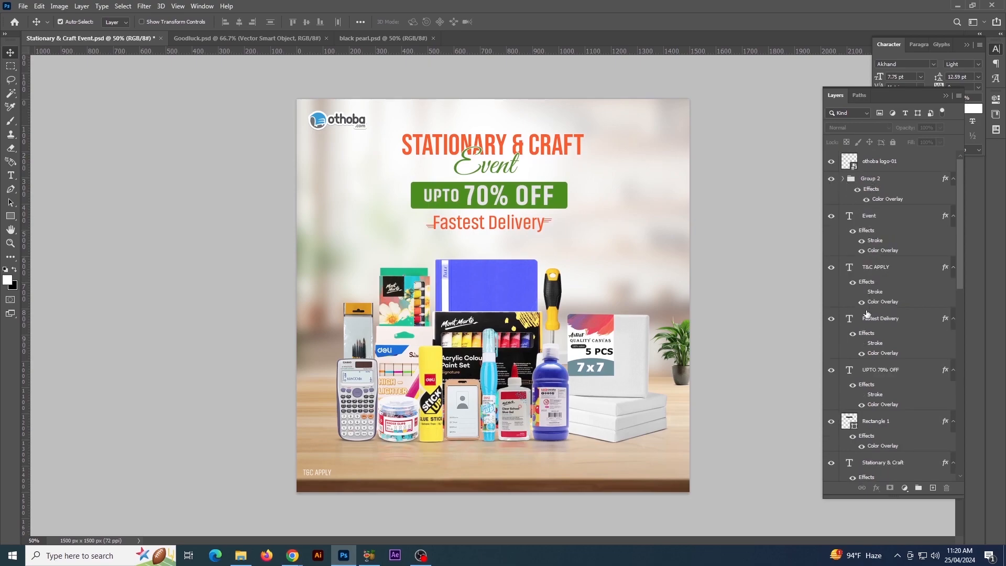
scroll(867, 314, down, 4)
click(872, 339)
ctrl+click(885, 320)
key(ctrl+t)
drag(674, 259, 670, 262)
key(Return)
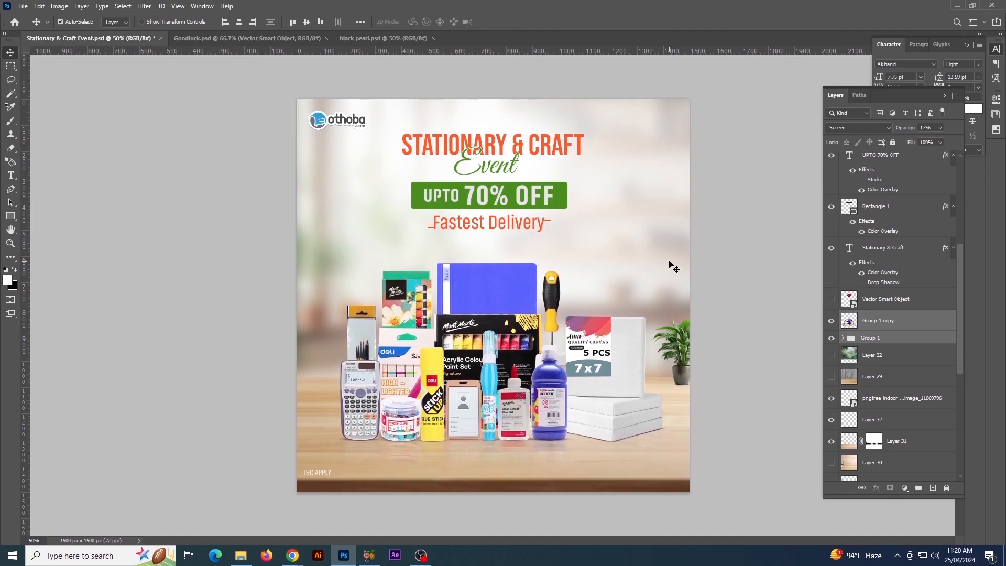
Nudge the heading and offer block down slightly toward the products
drag(401, 129, 598, 227)
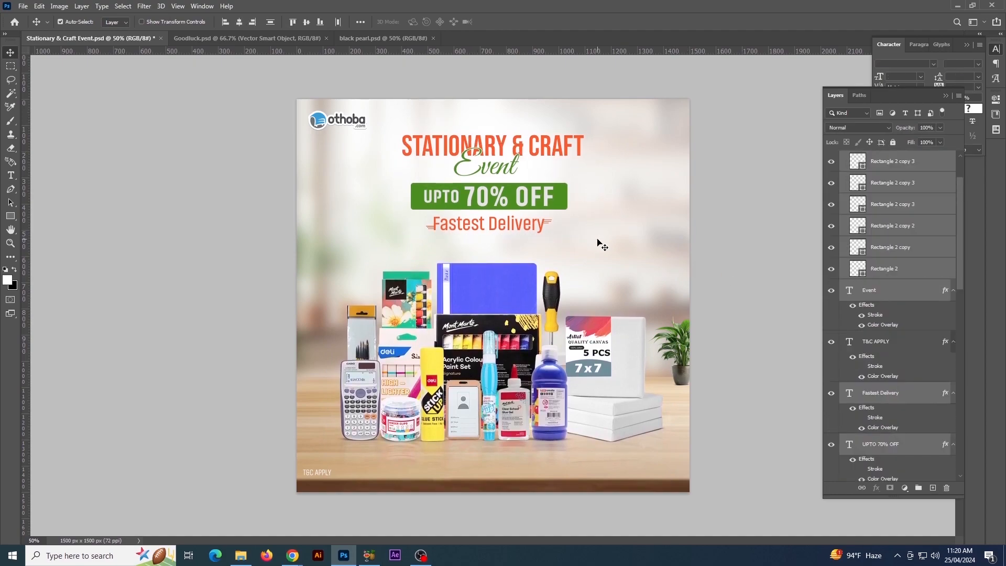
key(Down)
key(Down)
key(Down)
key(Down)
Slightly rescale the othoba logo and move T&C APPLY down onto the table's dark front edge
click(354, 127)
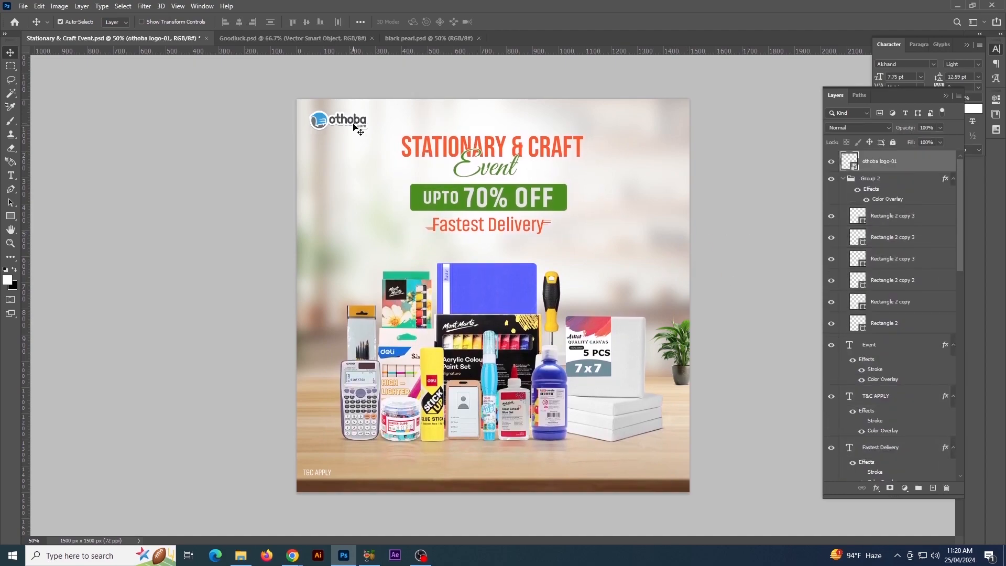
key(ctrl+t)
drag(377, 102, 376, 103)
key(Return)
drag(323, 472, 323, 486)
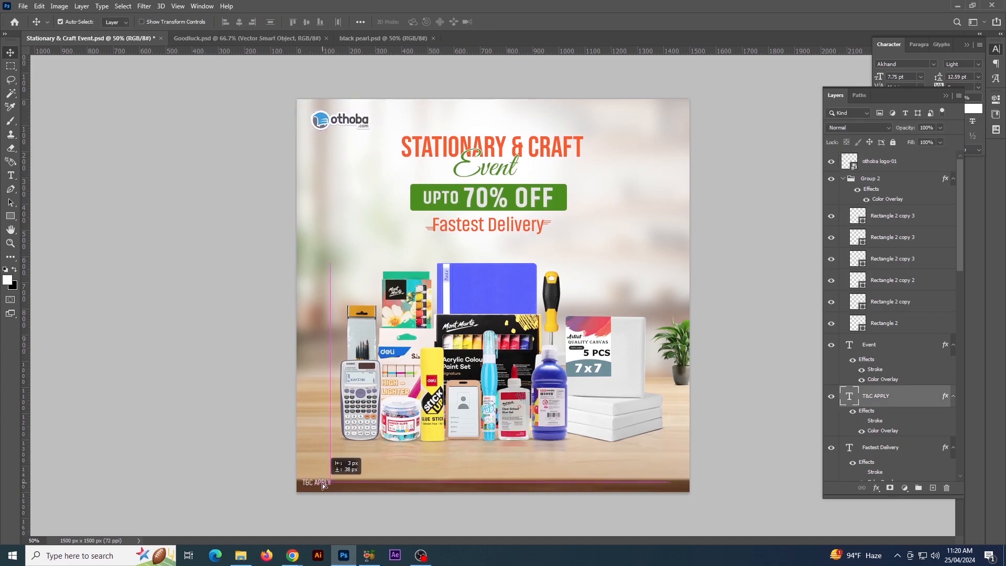
Scale the T&C APPLY text down to about 76% and set it near the left end of the table's dark front edge
click(966, 63)
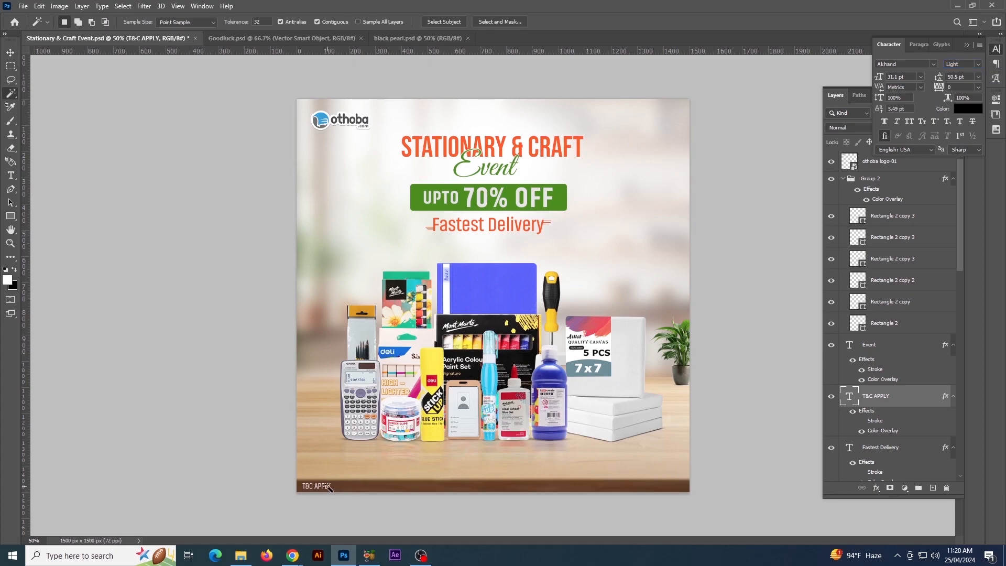
key(ctrl+t)
drag(334, 480, 330, 482)
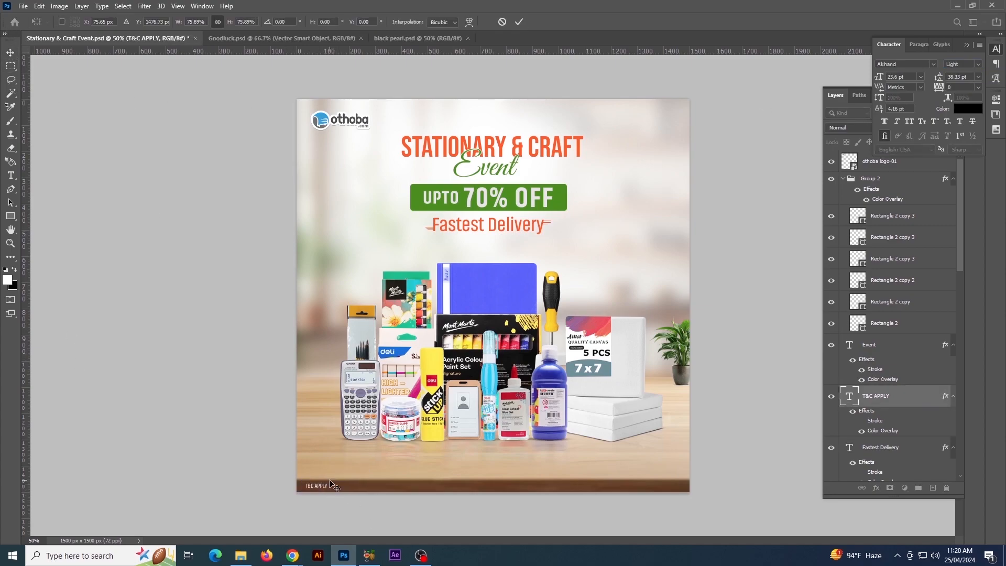
key(Return)
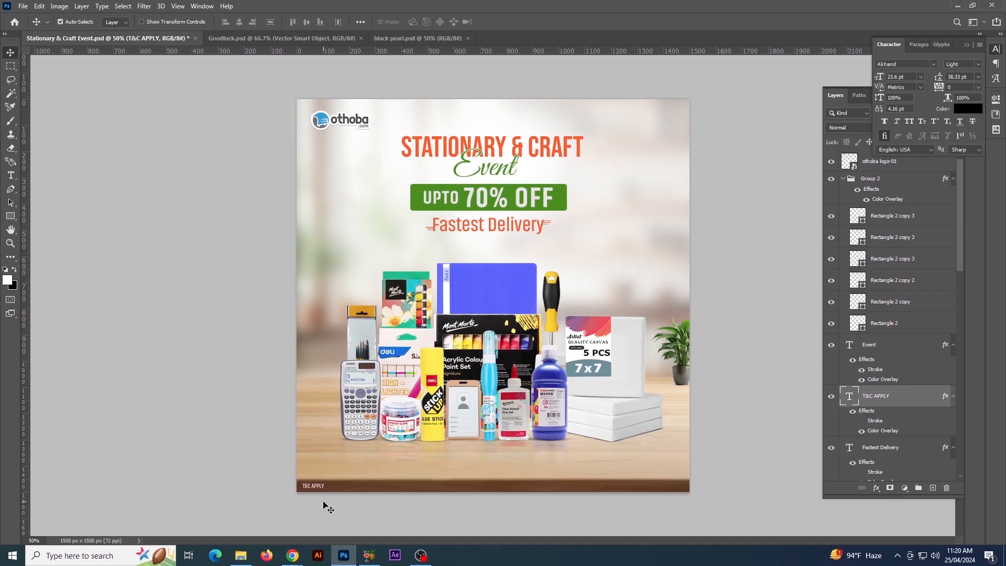
click(248, 506)
key(ctrl+minus)
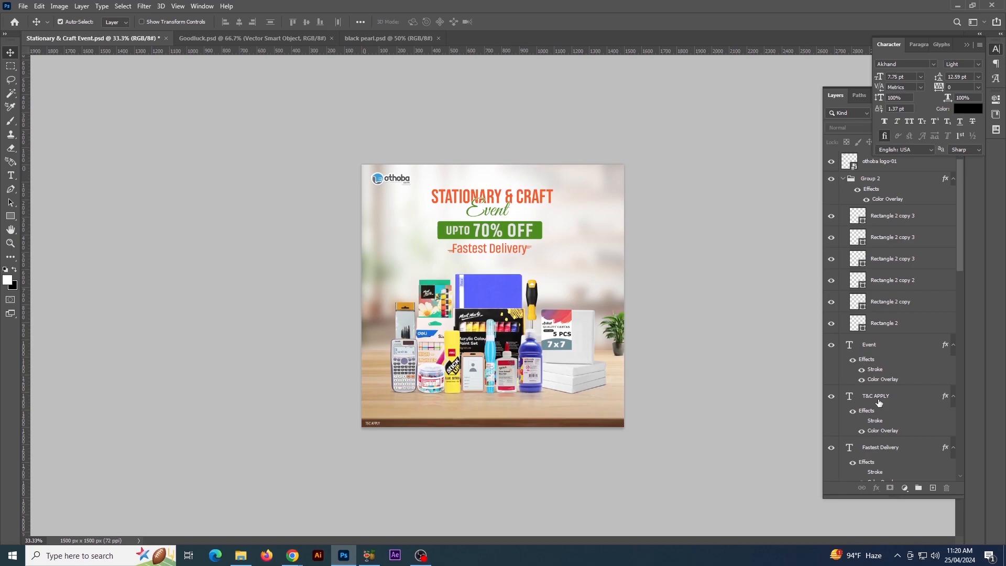
Collapse Group 2 and align the Stationary & Craft heading, green offer bar and Fastest Delivery text to the Background's horizontal center
scroll(879, 402, down, 10)
scroll(869, 378, down, 3)
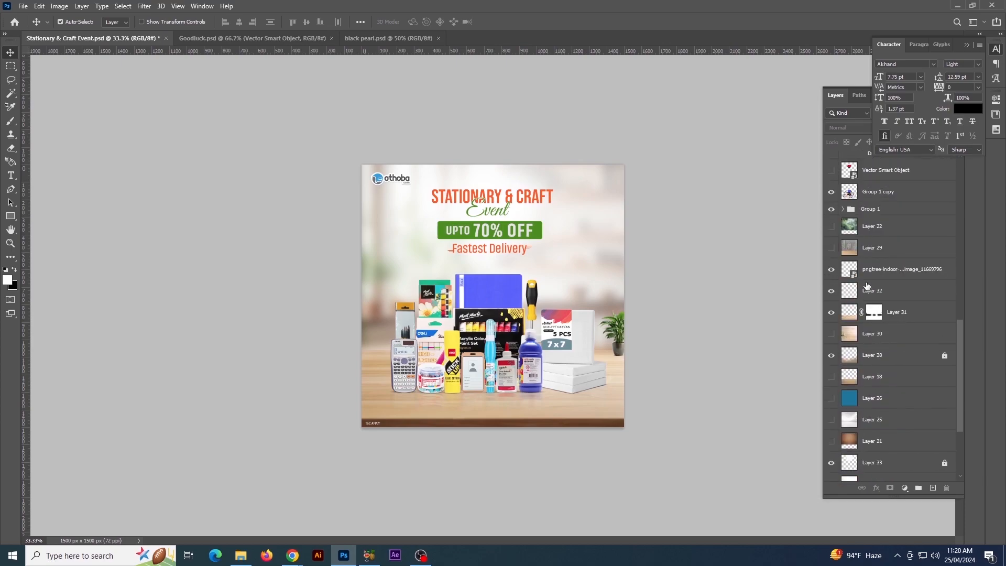
drag(469, 215, 561, 259)
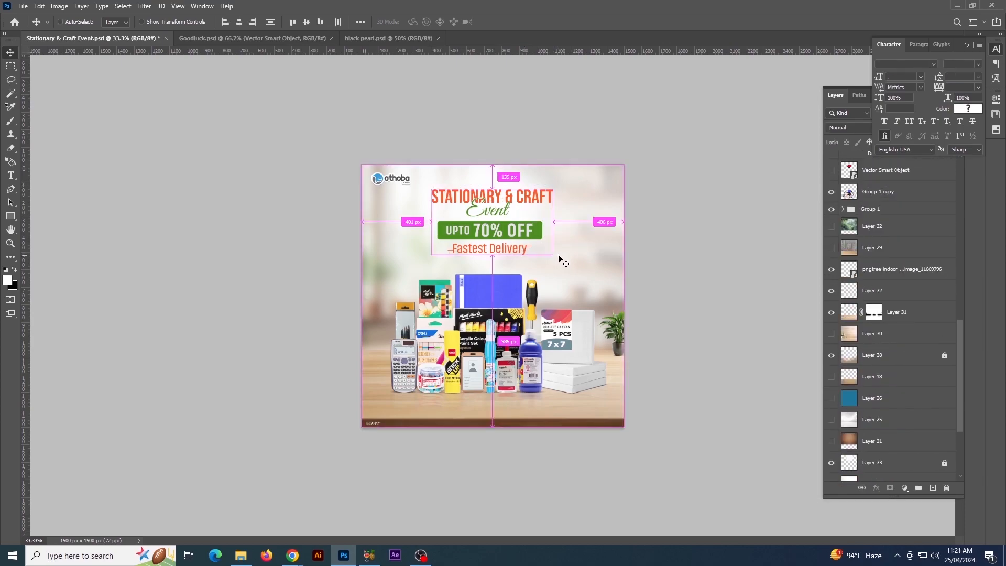
click(846, 178)
click(846, 178)
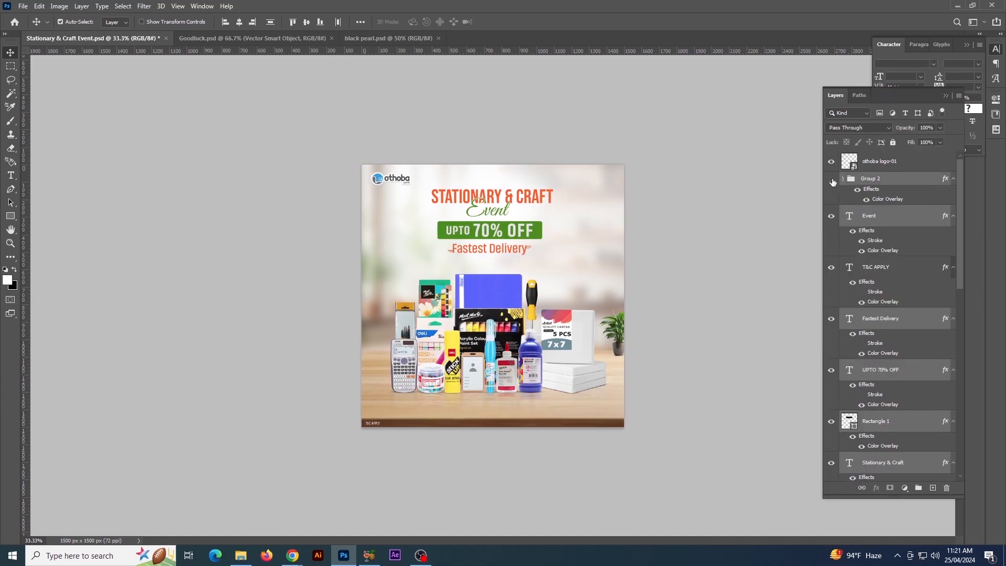
click(790, 247)
click(532, 195)
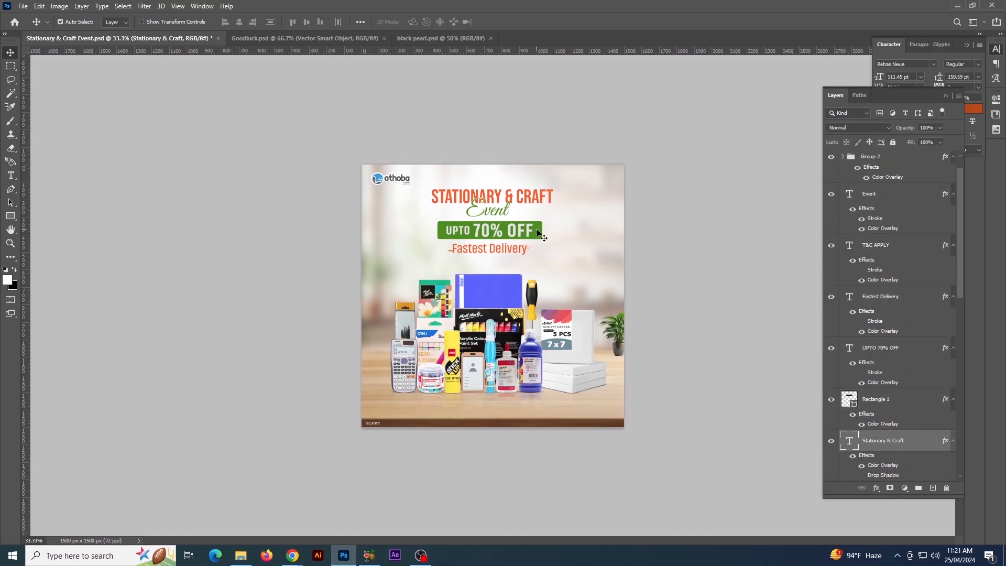
shift+click(537, 230)
shift+click(517, 249)
drag(960, 291, 966, 476)
ctrl+click(907, 473)
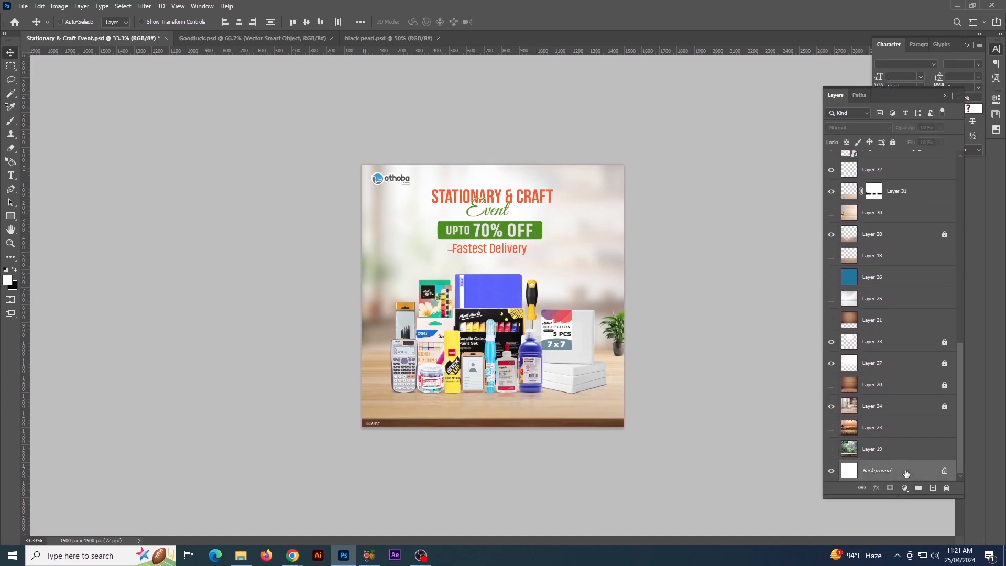
click(239, 22)
Shift the script word Event slightly right so it sits centered under the heading
click(503, 215)
click(659, 263)
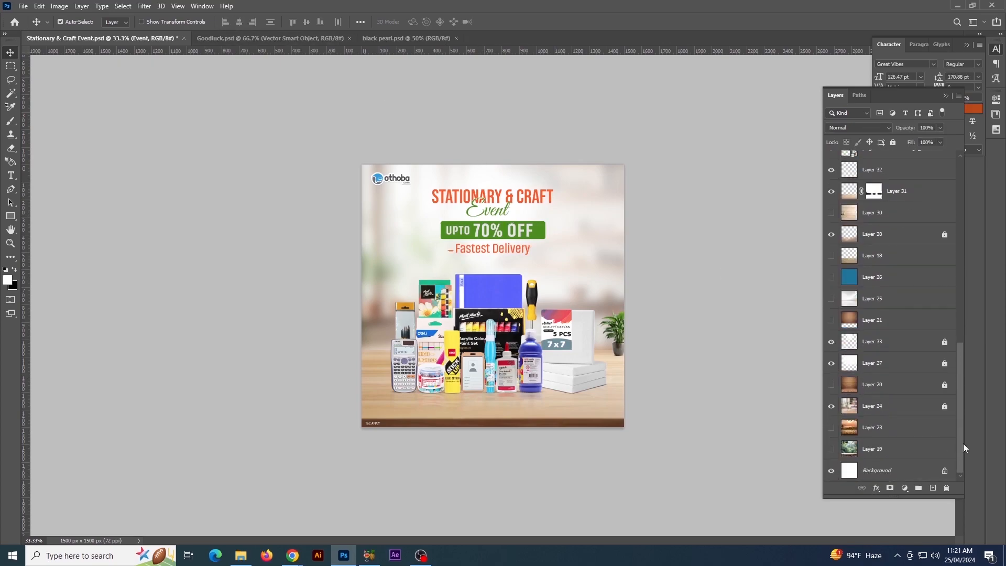
click(756, 267)
Expand Group 2 and move the three dashes at the right end of Fastest Delivery slightly right, clear of the final letter
key(ctrl+plus)
key(ctrl+plus)
key(ctrl+plus)
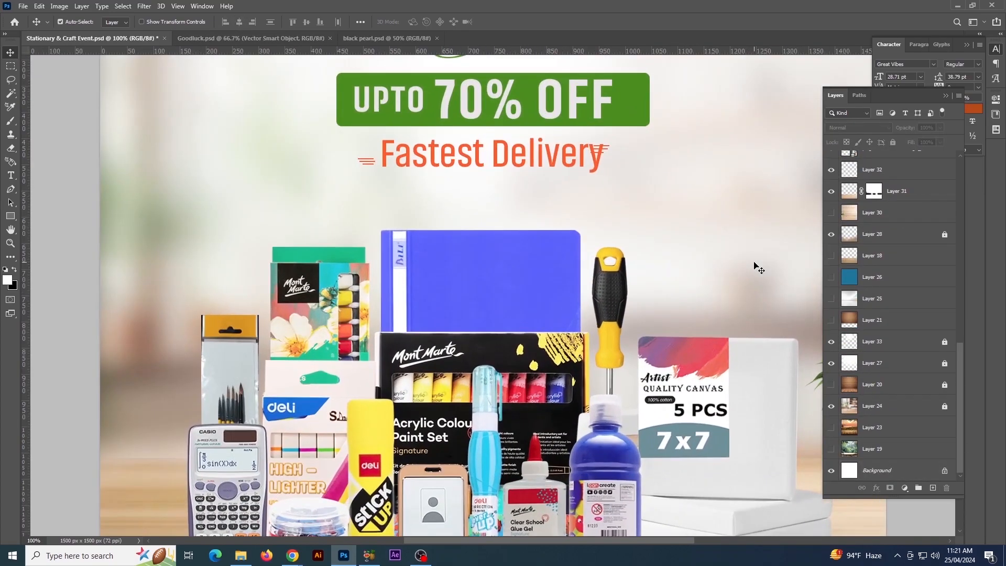
scroll(756, 267, up, 1)
drag(961, 378, 966, 268)
scroll(891, 262, up, 5)
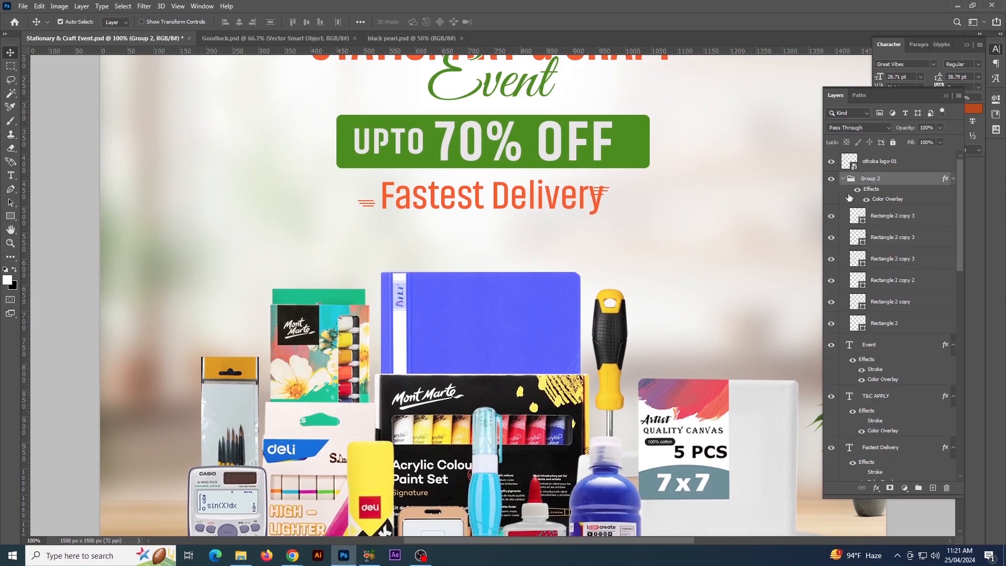
click(886, 324)
ctrl+click(891, 302)
ctrl+click(893, 279)
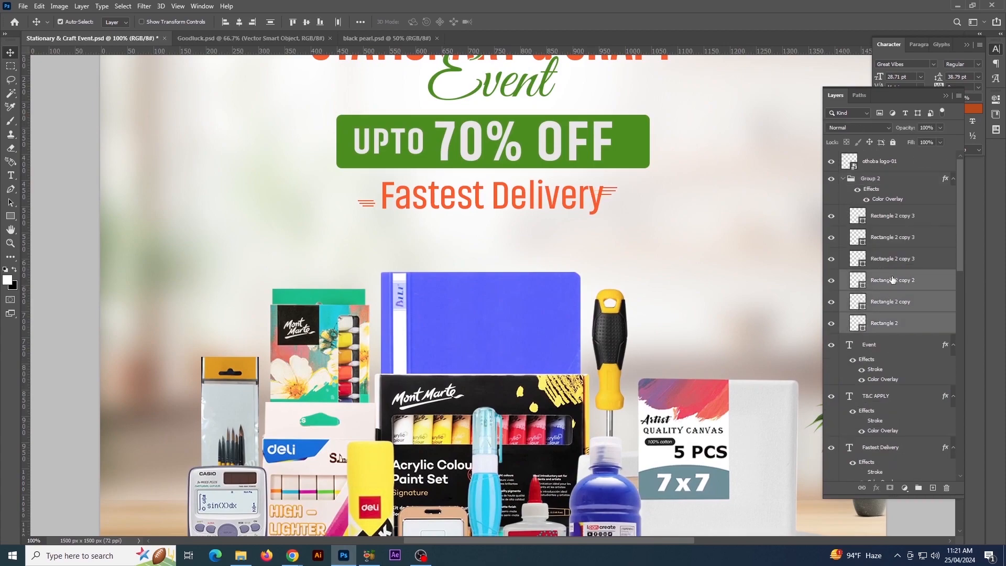
Move the three dashes at the left end of Fastest Delivery right, close to the first letter
click(876, 267)
ctrl+click(886, 237)
ctrl+click(886, 216)
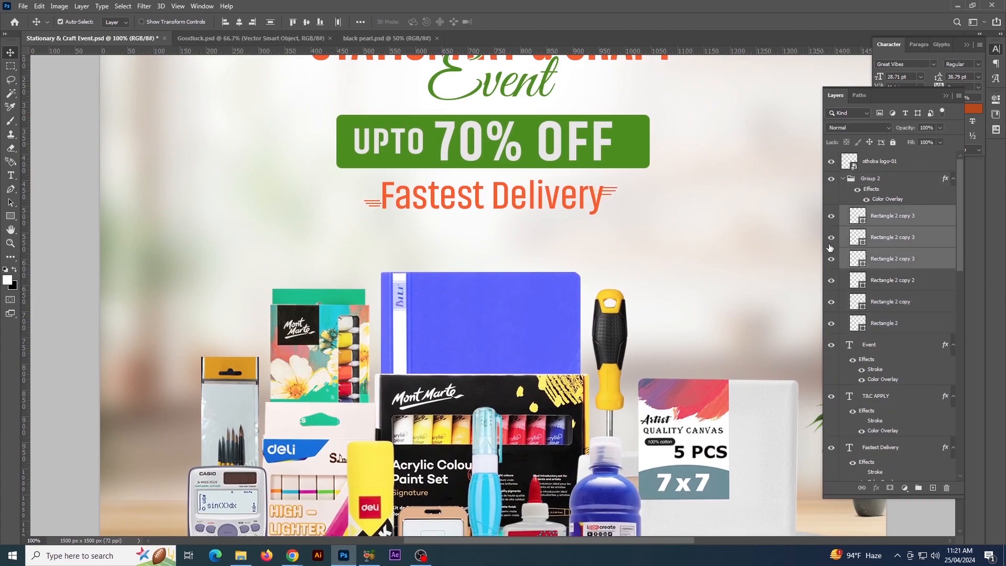
Center the UPTO 70% OFF text horizontally on its green bar
key(ctrl+minus)
key(ctrl+minus)
key(ctrl+minus)
key(ctrl+plus)
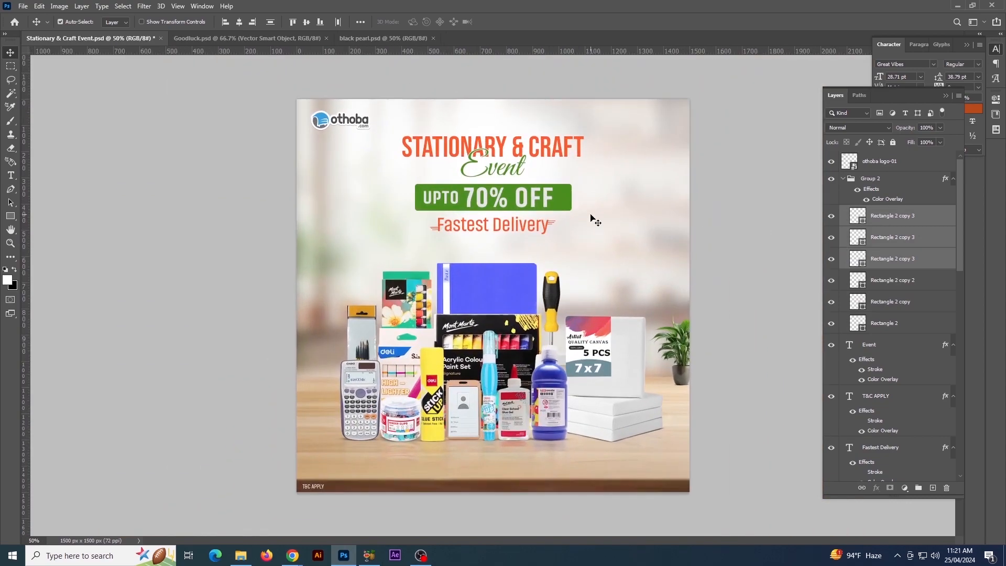
click(547, 200)
shift+click(565, 203)
click(240, 22)
click(748, 272)
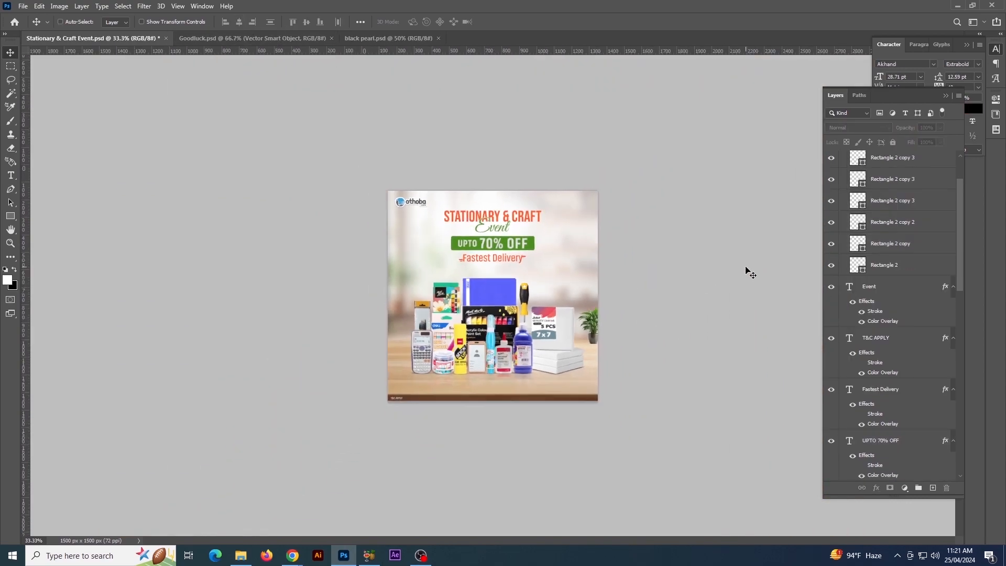
key(ctrl+minus)
key(ctrl+plus)
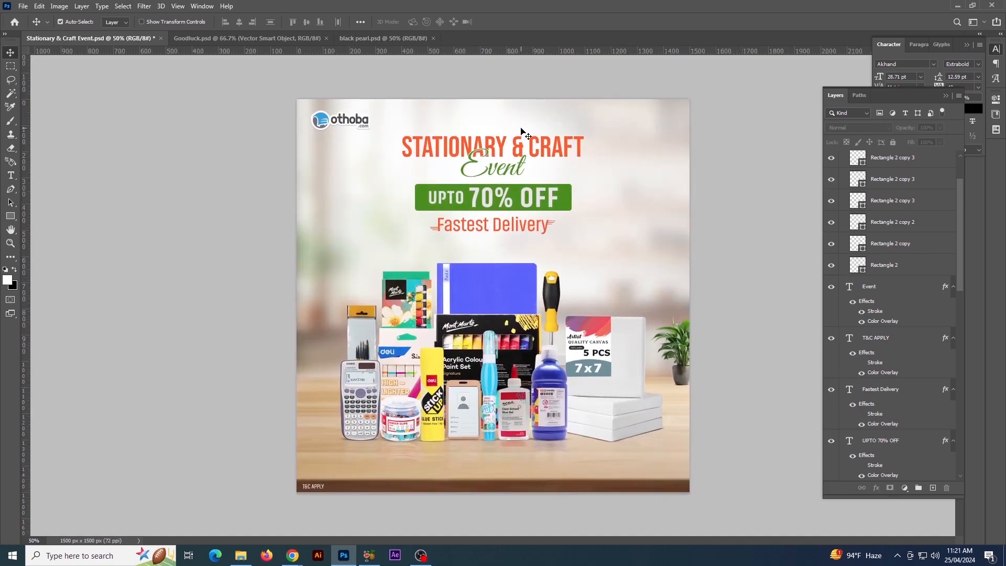
Unlock Layer 33, the soft glow behind the heading, and enlarge it to about 116%
scroll(904, 401, down, 10)
scroll(904, 401, down, 4)
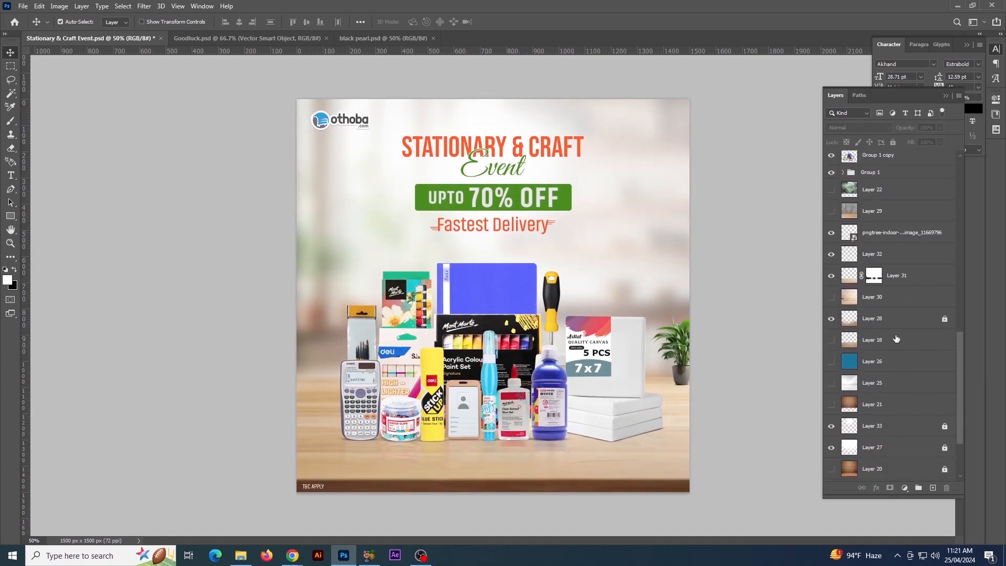
scroll(897, 339, down, 4)
click(832, 342)
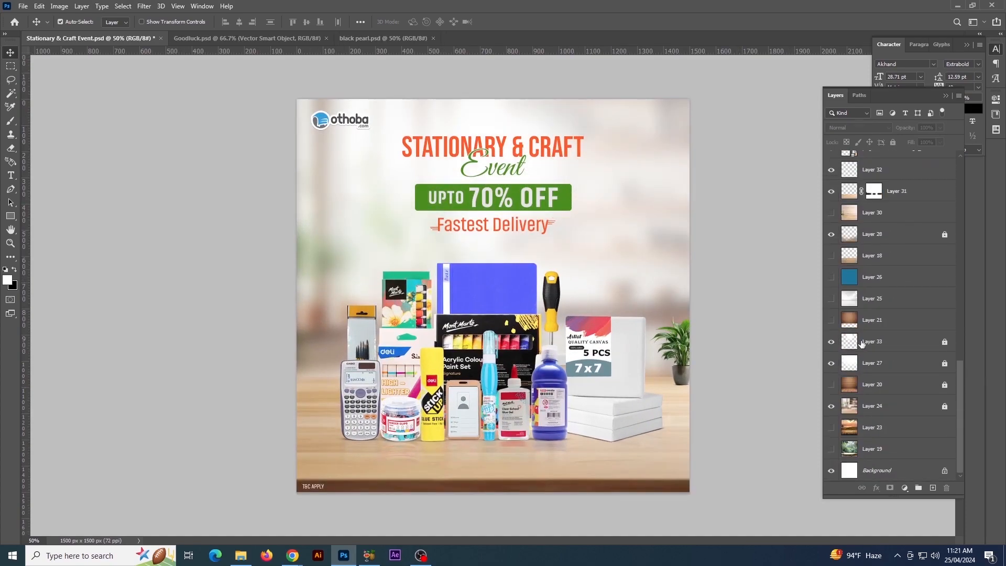
click(909, 346)
key(ctrl+t)
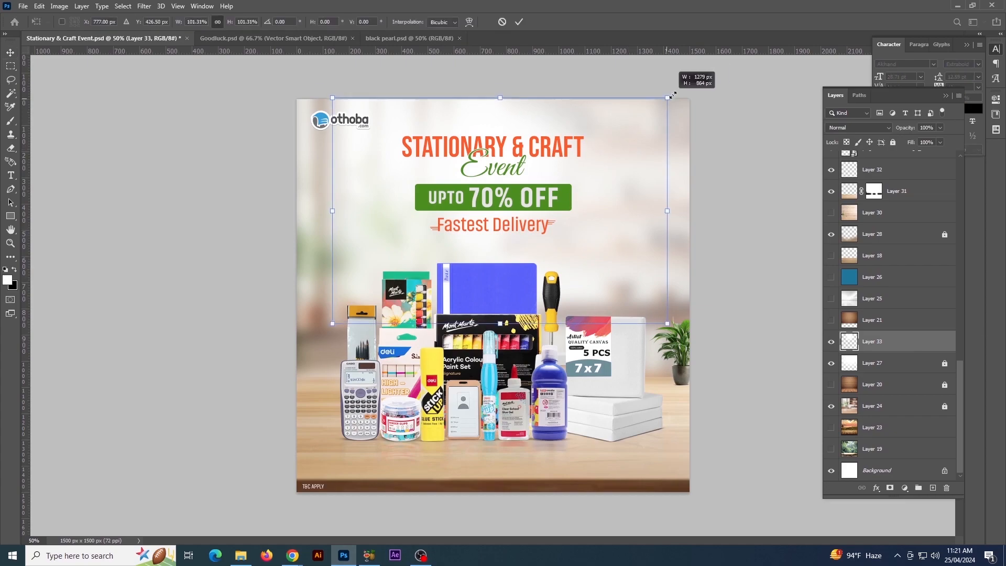
drag(674, 95, 694, 81)
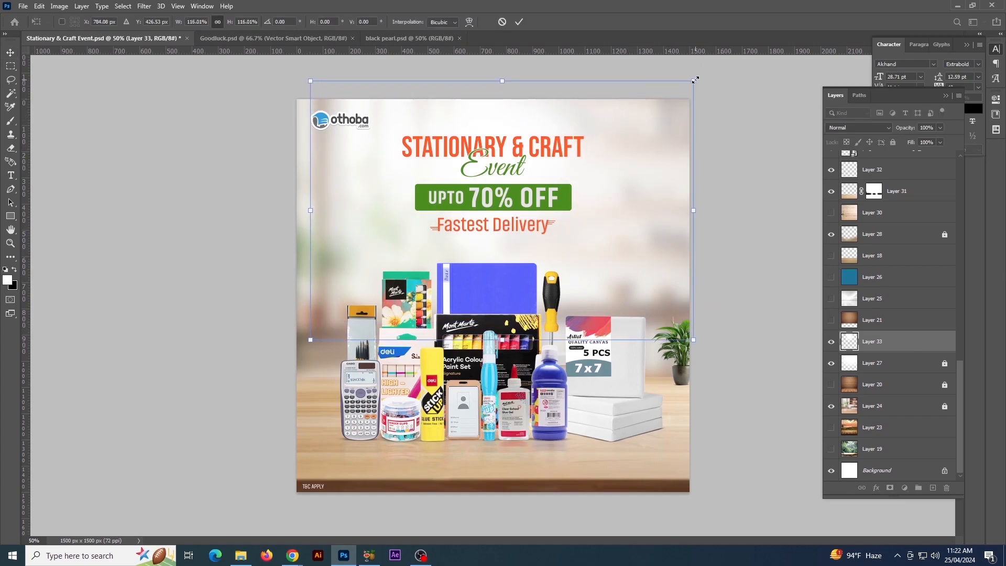
key(Return)
key(ctrl+minus)
key(ctrl+plus)
ctrl+click(734, 225)
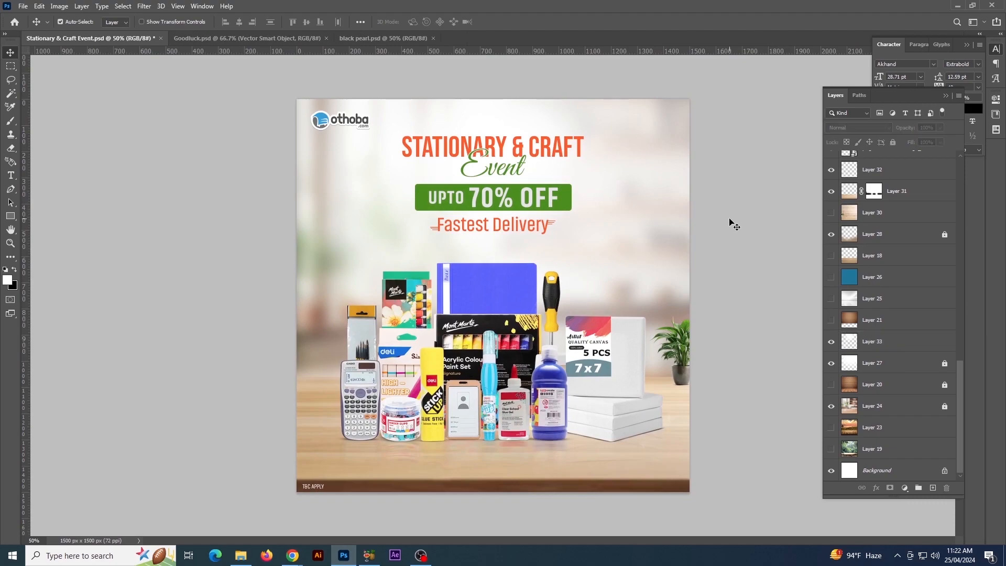